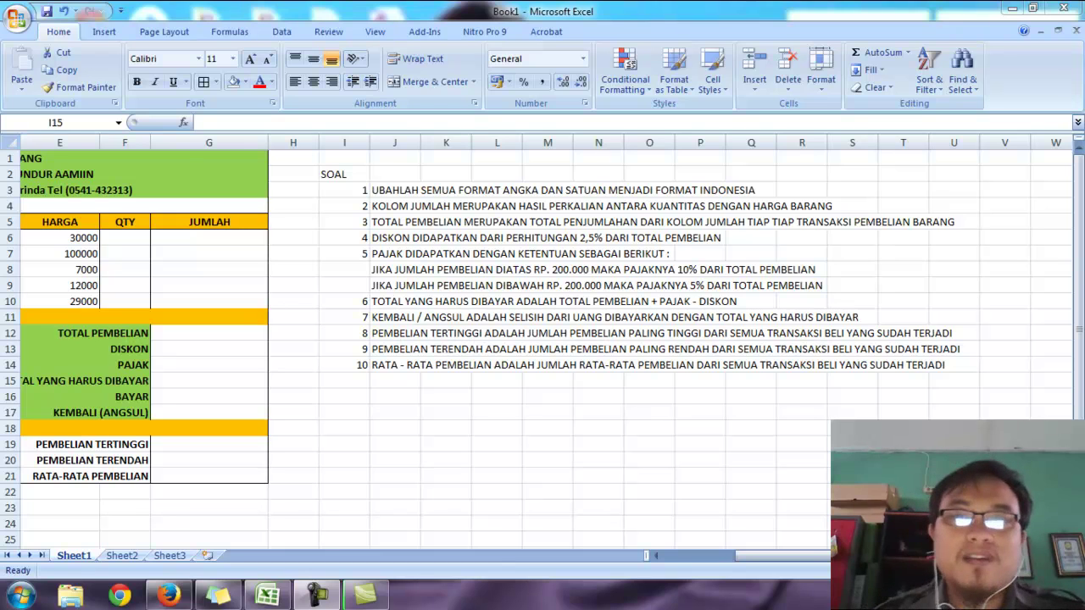
# Read the first task in the SOAL list and bring the whole purchase table into view
pyautogui.click(319, 596)
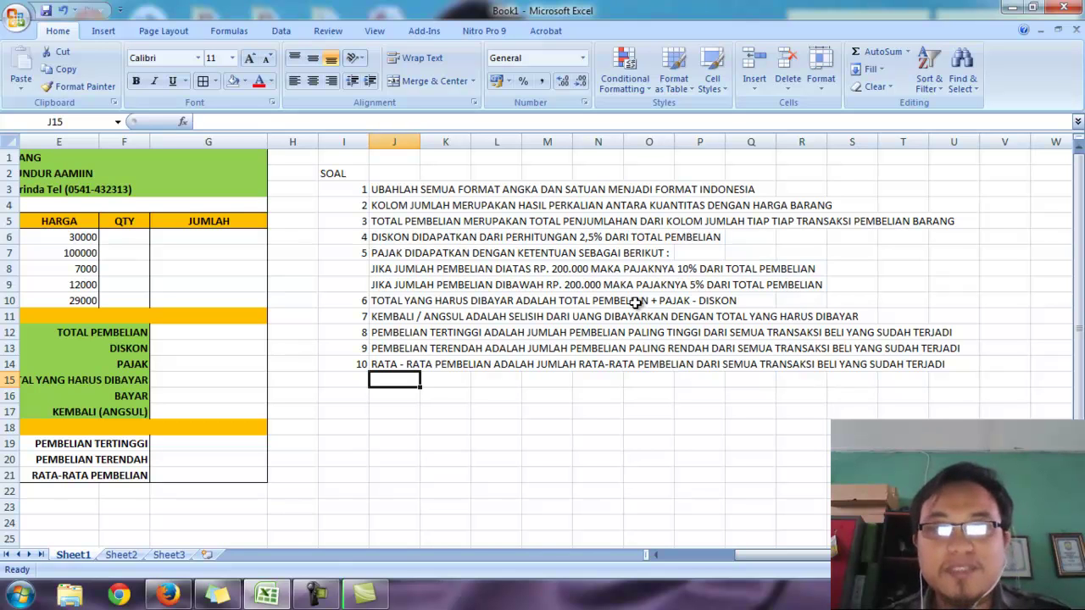
pyautogui.click(349, 188)
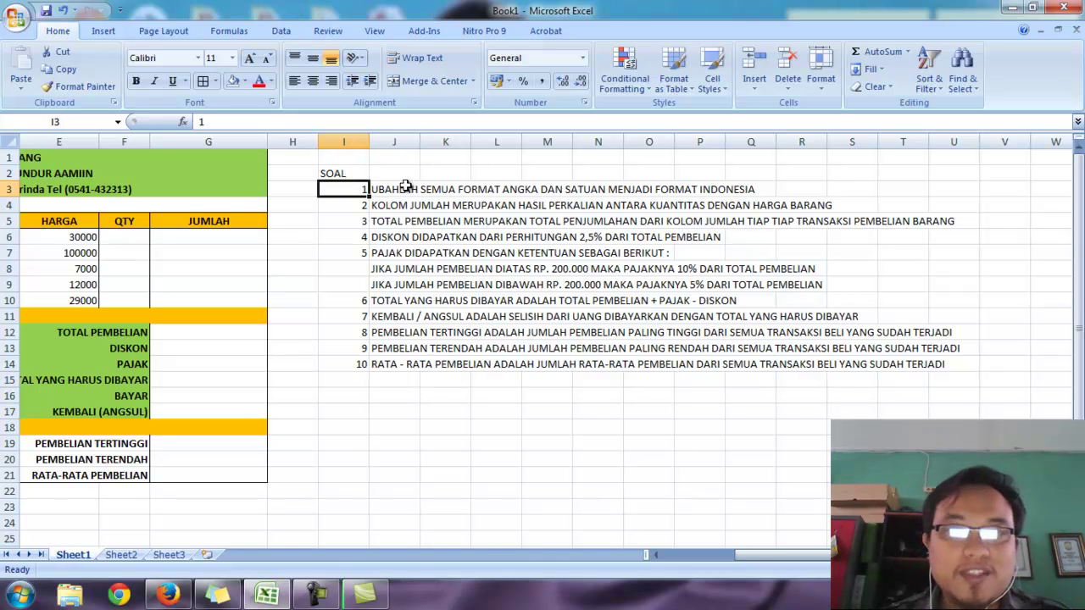
pyautogui.click(383, 187)
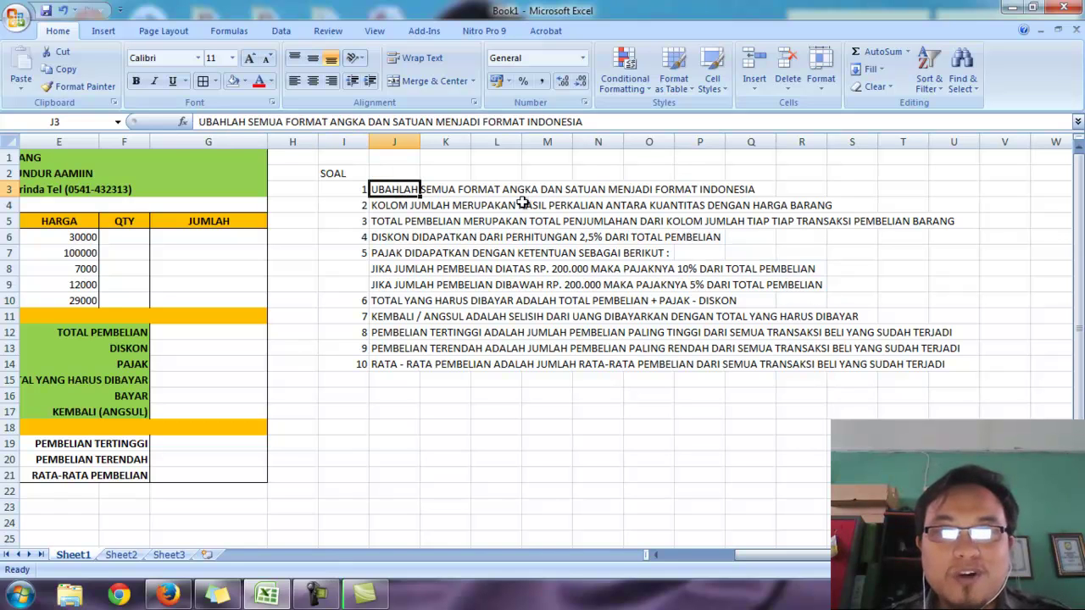
pyautogui.click(823, 190)
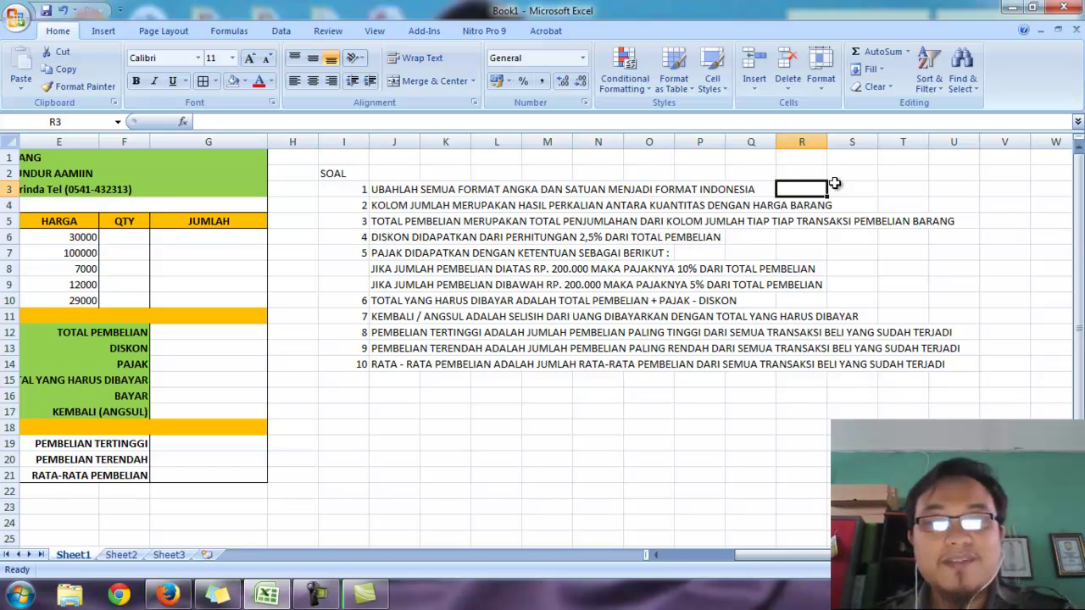
pyautogui.click(396, 413)
pyautogui.moveTo(787, 555); pyautogui.dragTo(670, 534)
# Examine the custom number format codes available for the first HARGA price in cell E6
pyautogui.click(395, 238)
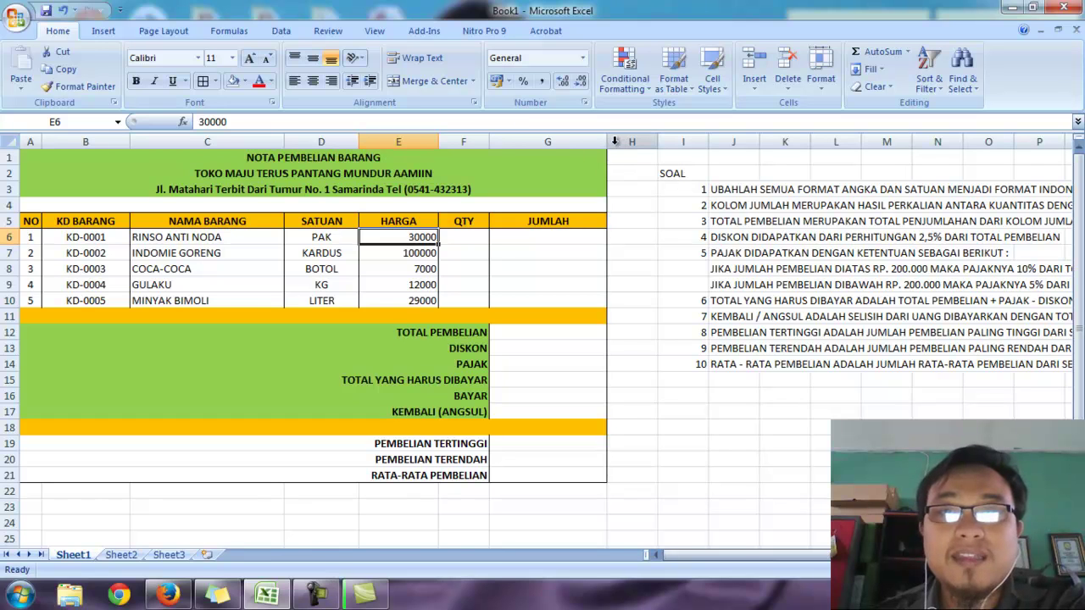
pyautogui.click(583, 59)
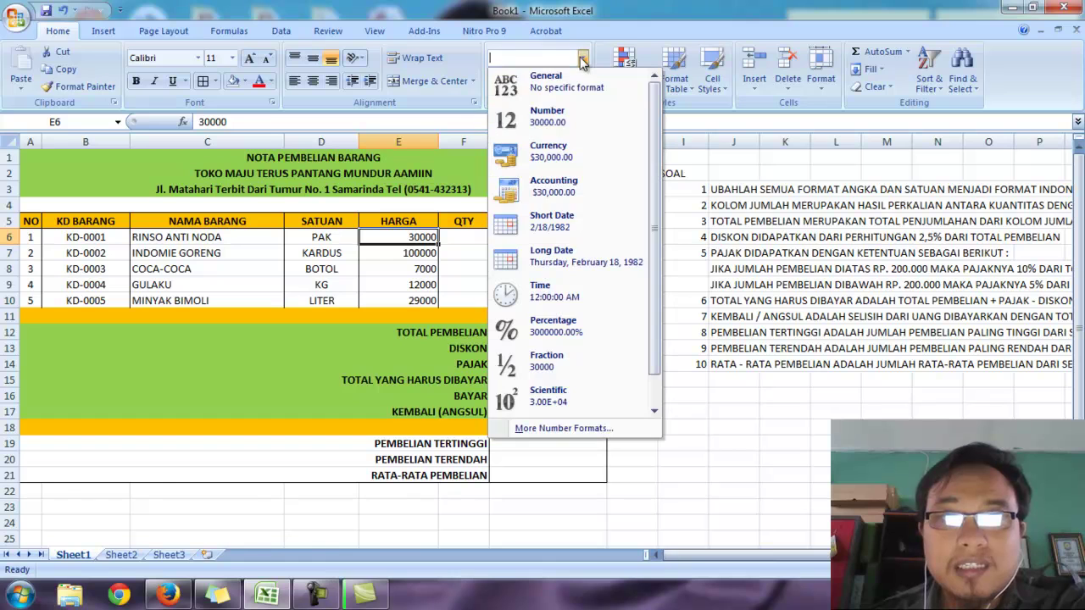
pyautogui.click(559, 430)
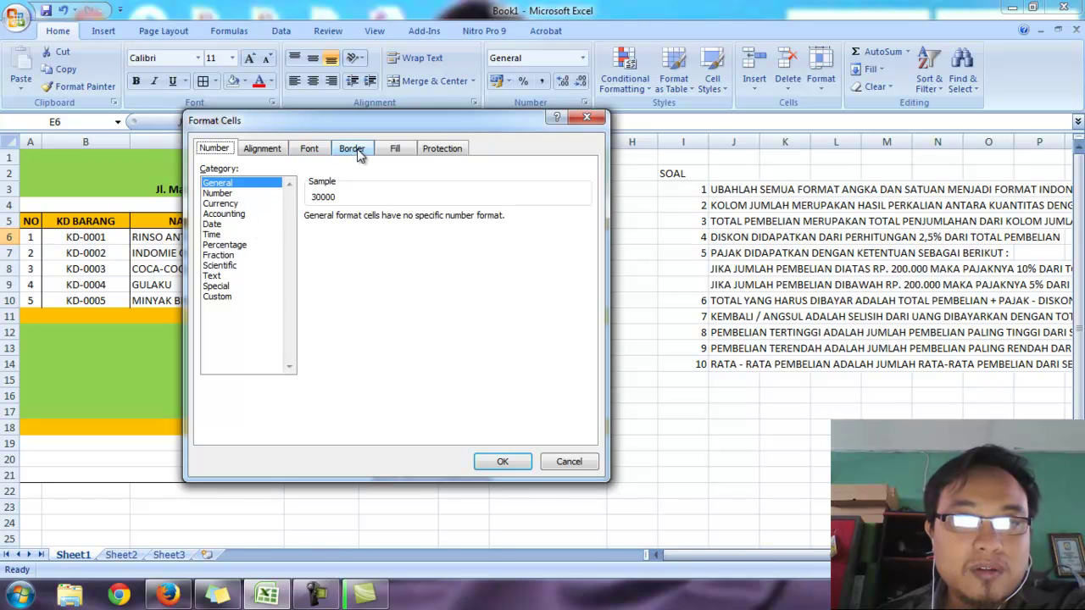
pyautogui.click(217, 299)
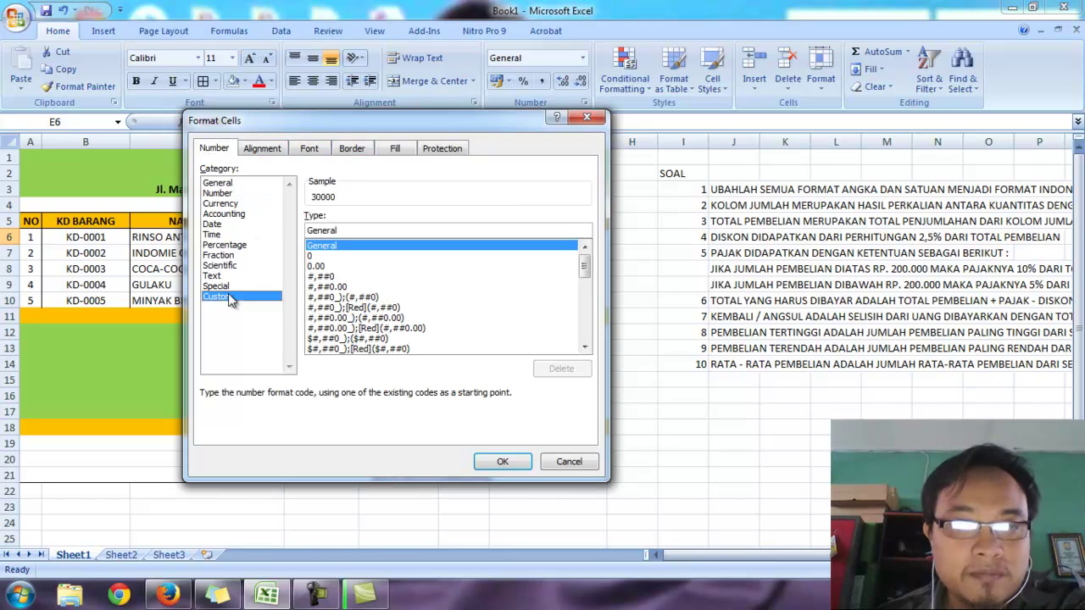
pyautogui.click(589, 317)
pyautogui.click(589, 316)
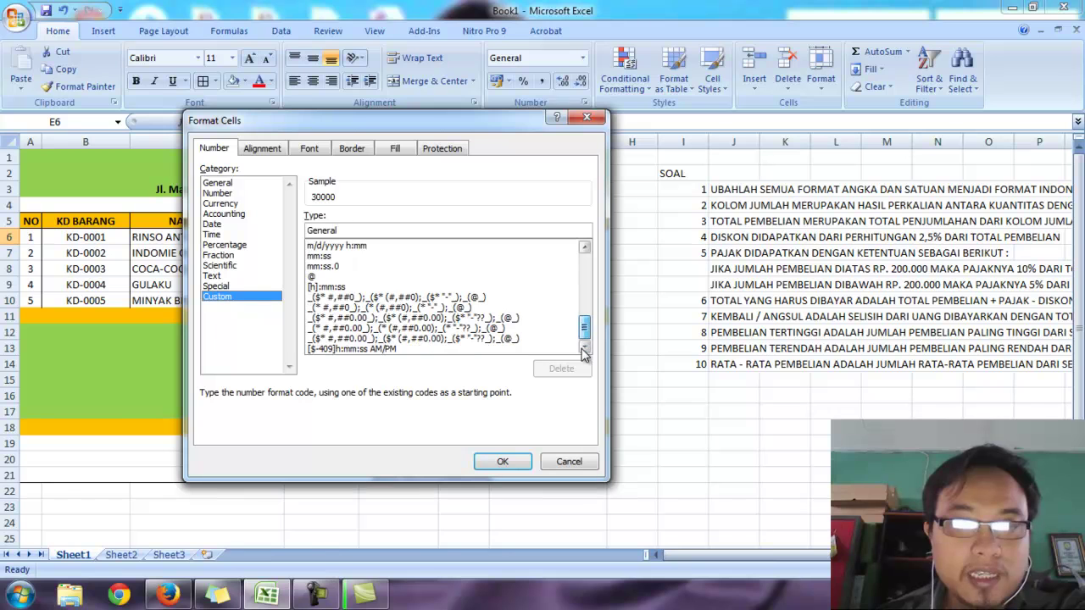
pyautogui.scroll(15, 339, 289)
pyautogui.click(321, 257)
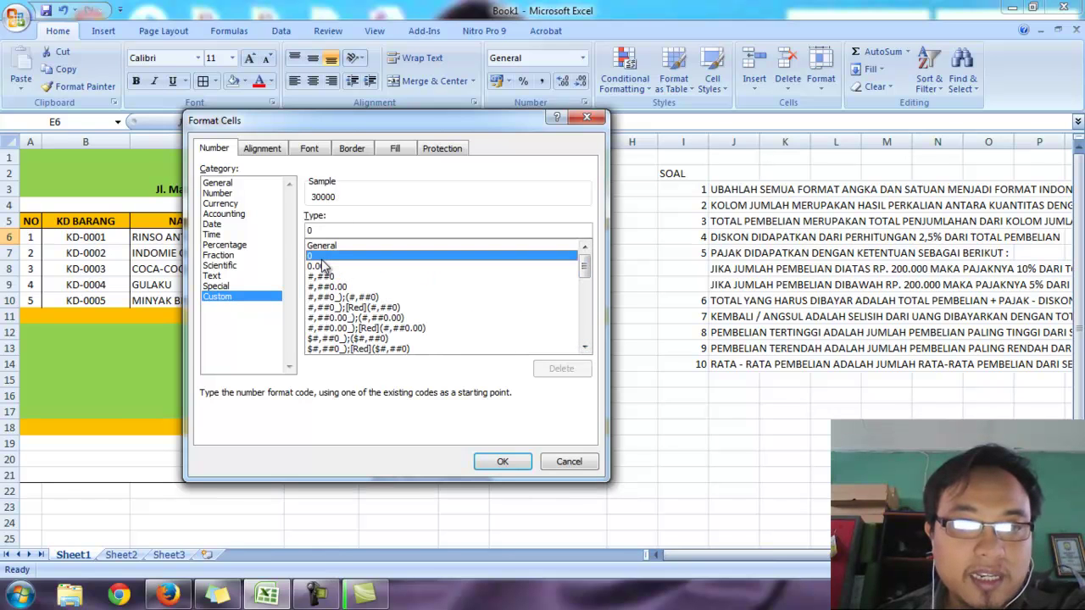
# Look through the Accounting format's currency symbols for cell E6 and leave the cell format without applying a change
pyautogui.click(223, 215)
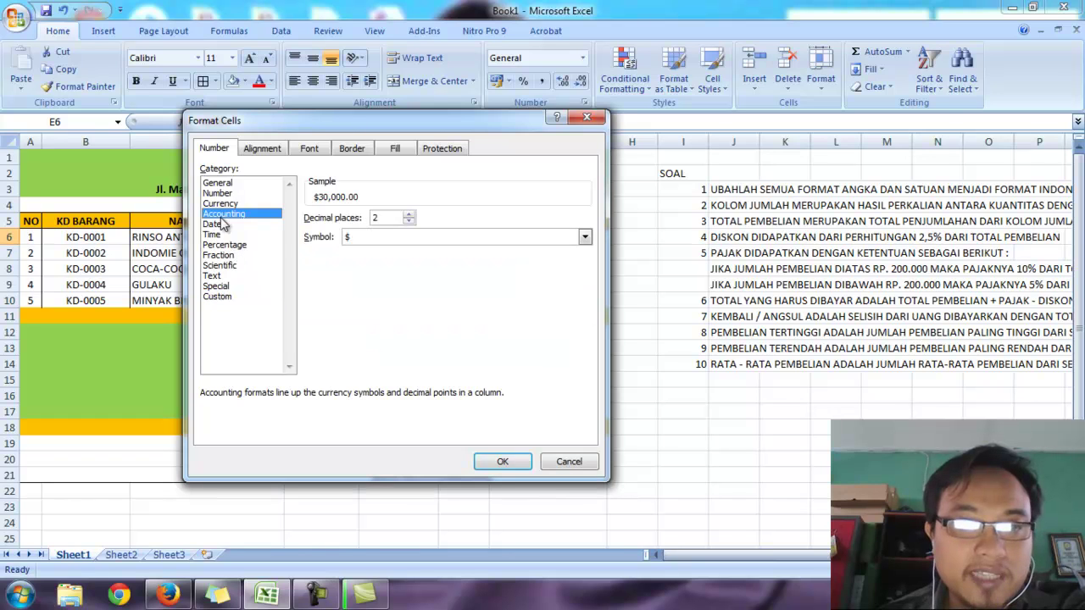
pyautogui.click(352, 246)
pyautogui.scroll(-10, 360, 293)
pyautogui.scroll(-15, 369, 310)
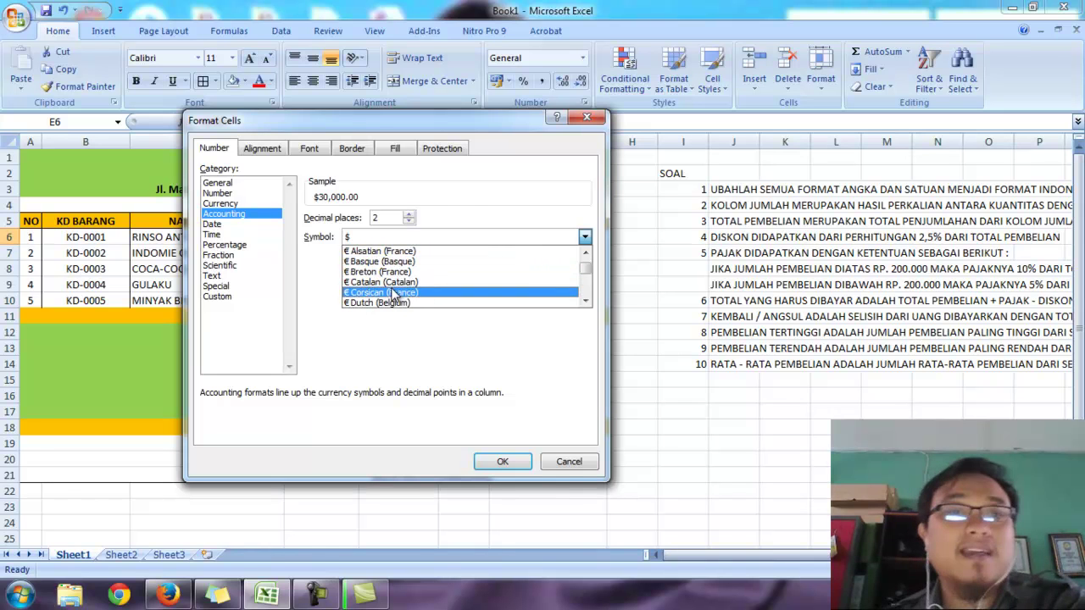
pyautogui.scroll(-3, 394, 293)
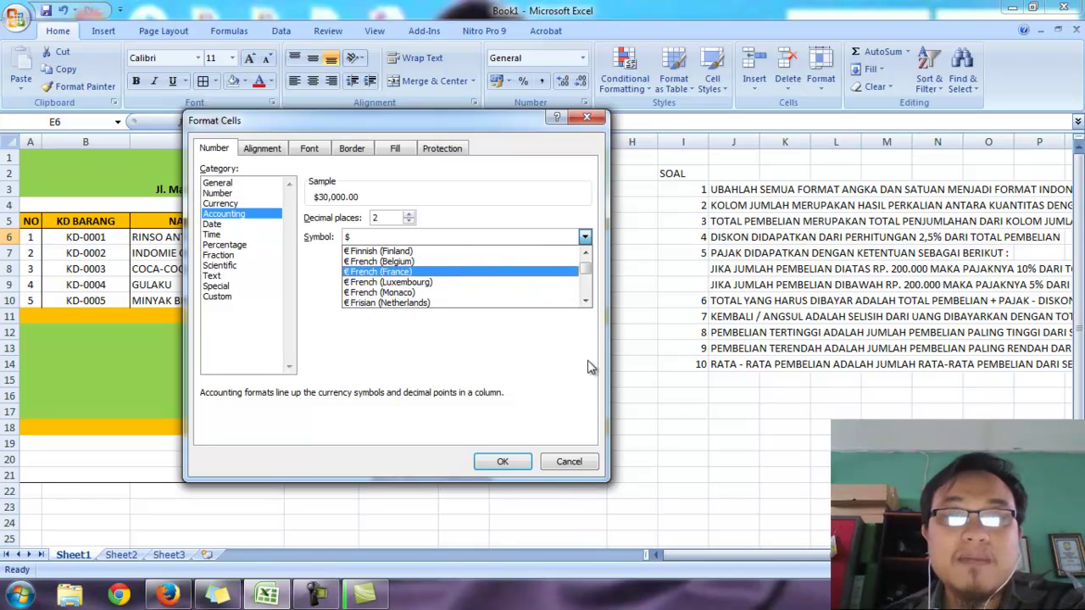
pyautogui.click(572, 461)
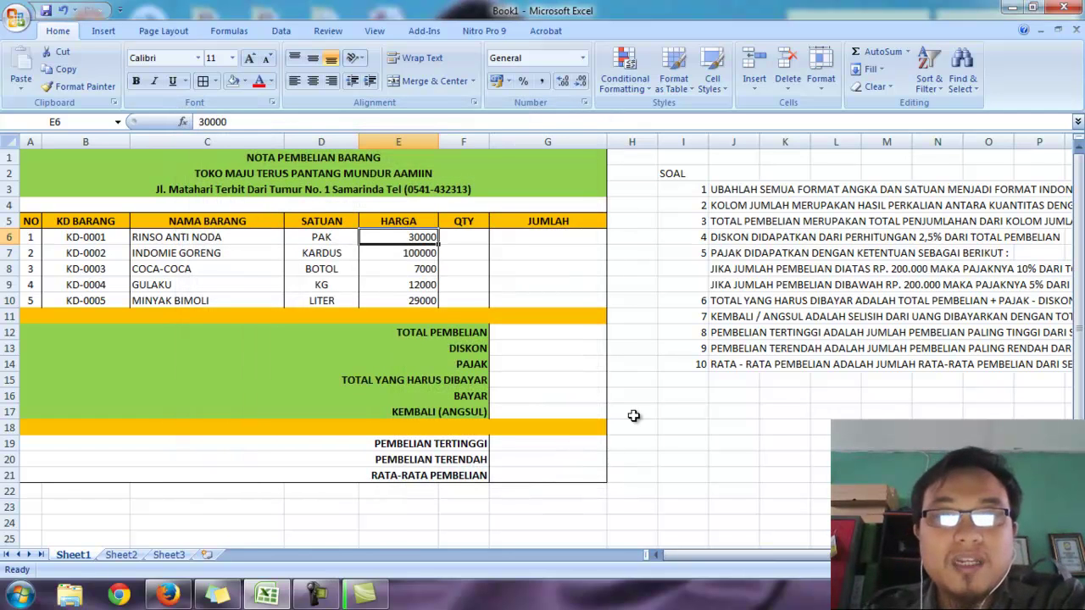
# Enter the label DOLLAR in cell I18 below the task list
pyautogui.click(688, 426)
pyautogui.write('s')
pyautogui.press('BackSpace')
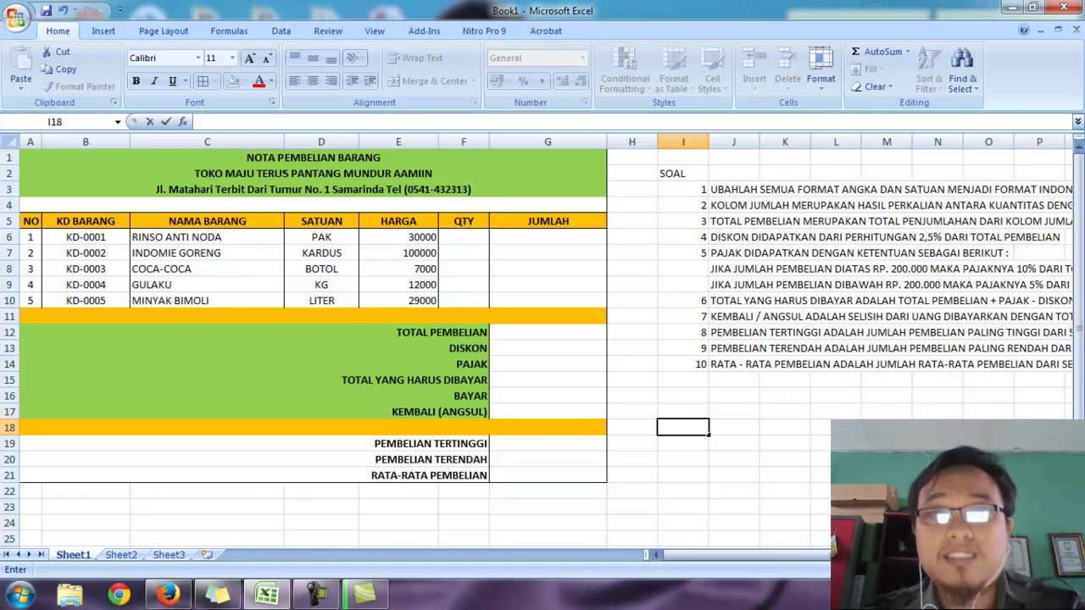
pyautogui.write('do')
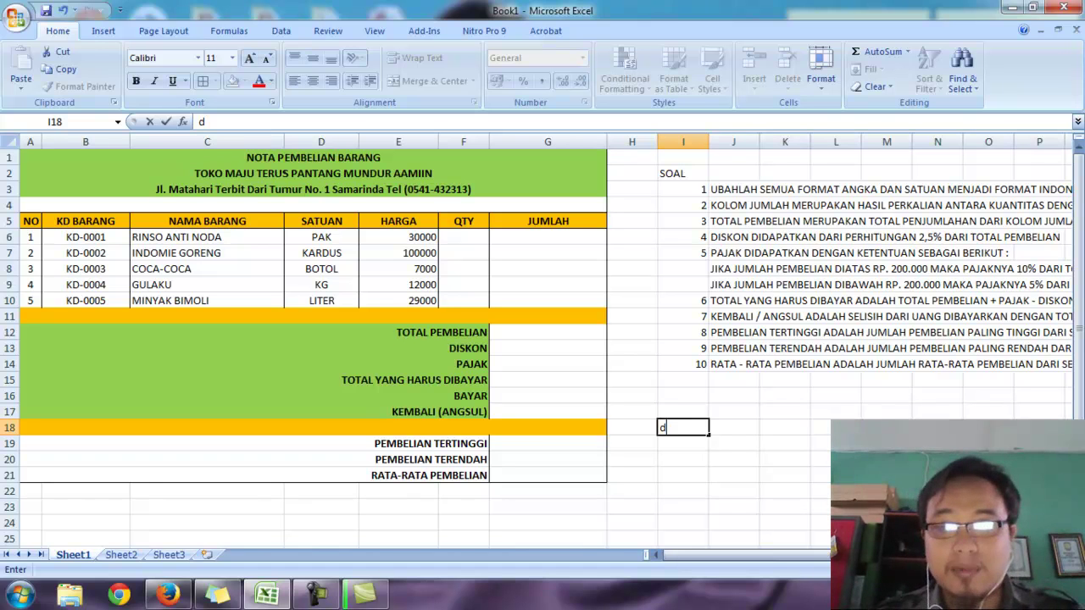
pyautogui.press('BackSpace')
pyautogui.press('BackSpace')
pyautogui.write('DOLLAR')
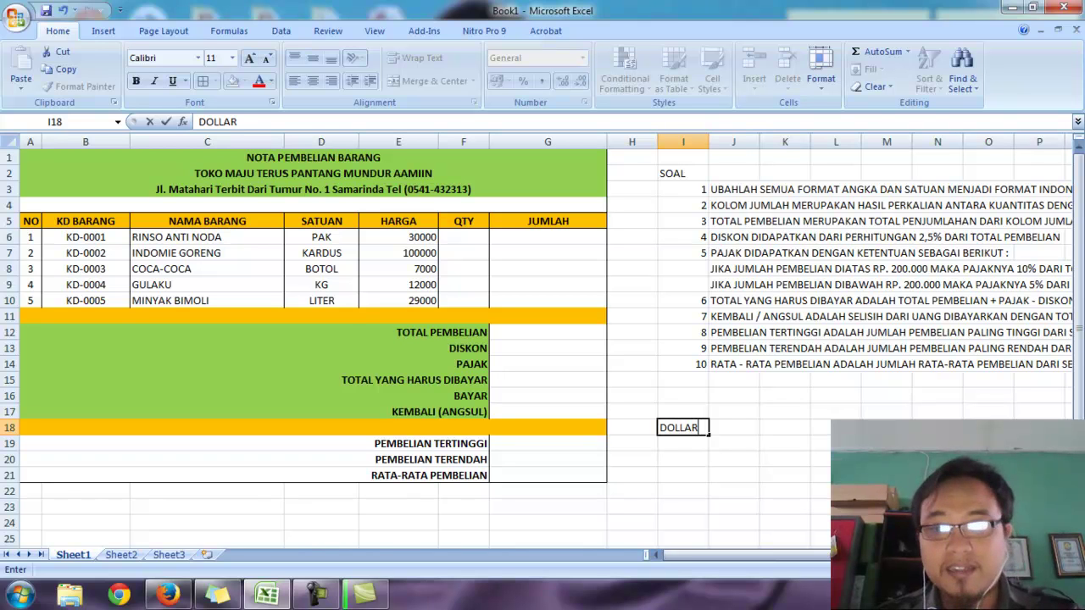
pyautogui.press('Tab')
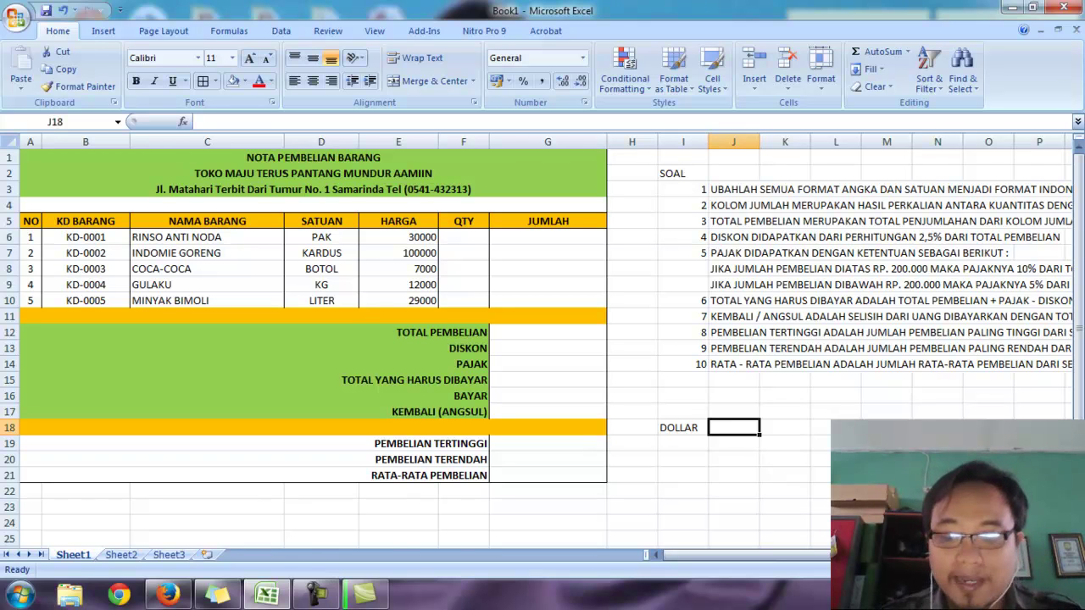
# Enter the note "," PEMISAH in cell J18 beside the DOLLAR label
pyautogui.write('","')
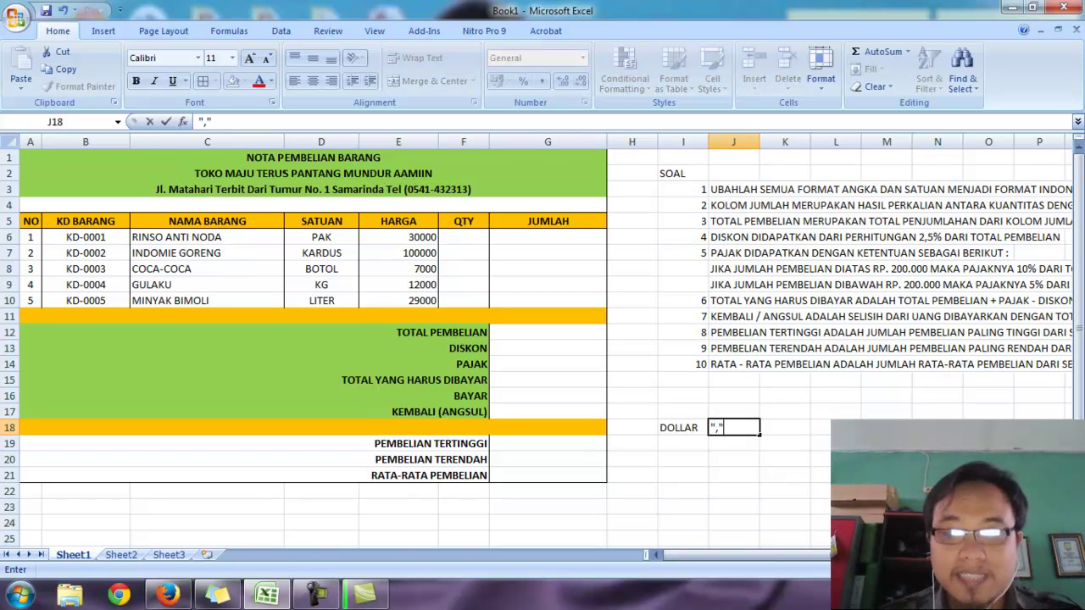
pyautogui.write(' PE')
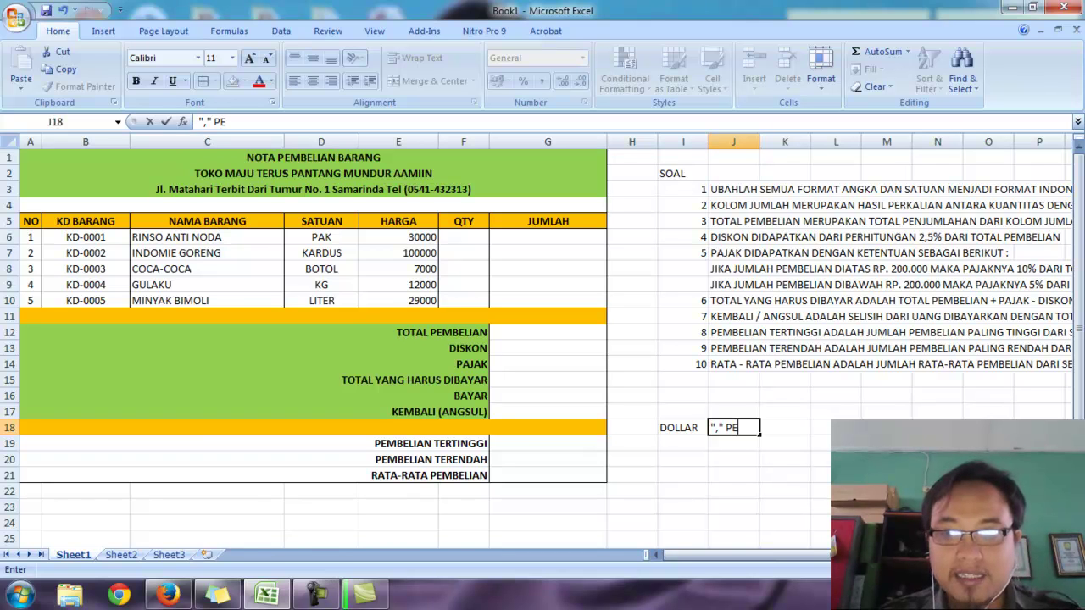
pyautogui.write('MISAH')
pyautogui.press('Return')
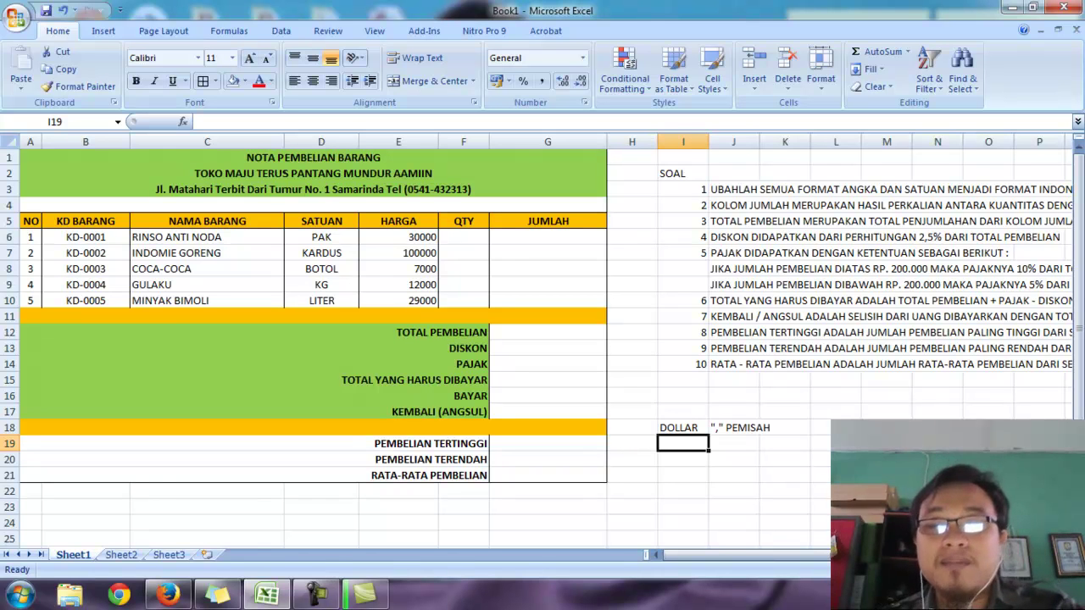
# Enter RUMUS in cell L18 and "," in cell M18 of the DOLLAR row
pyautogui.press('Right')
pyautogui.press('Right')
pyautogui.press('Right')
pyautogui.press('Up')
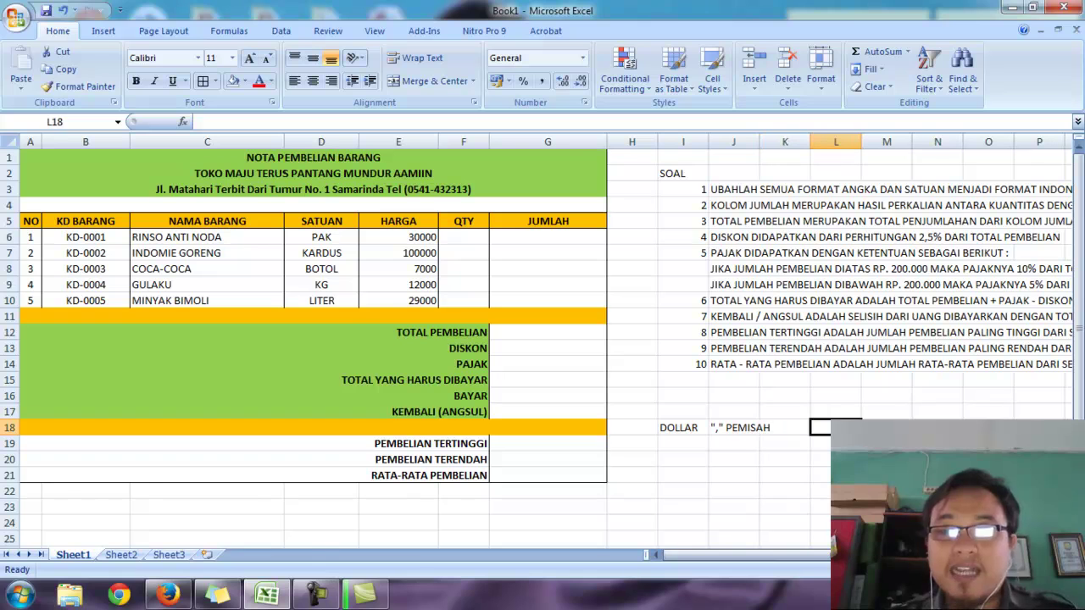
pyautogui.write('TUM')
pyautogui.press('BackSpace')
pyautogui.press('BackSpace')
pyautogui.press('BackSpace')
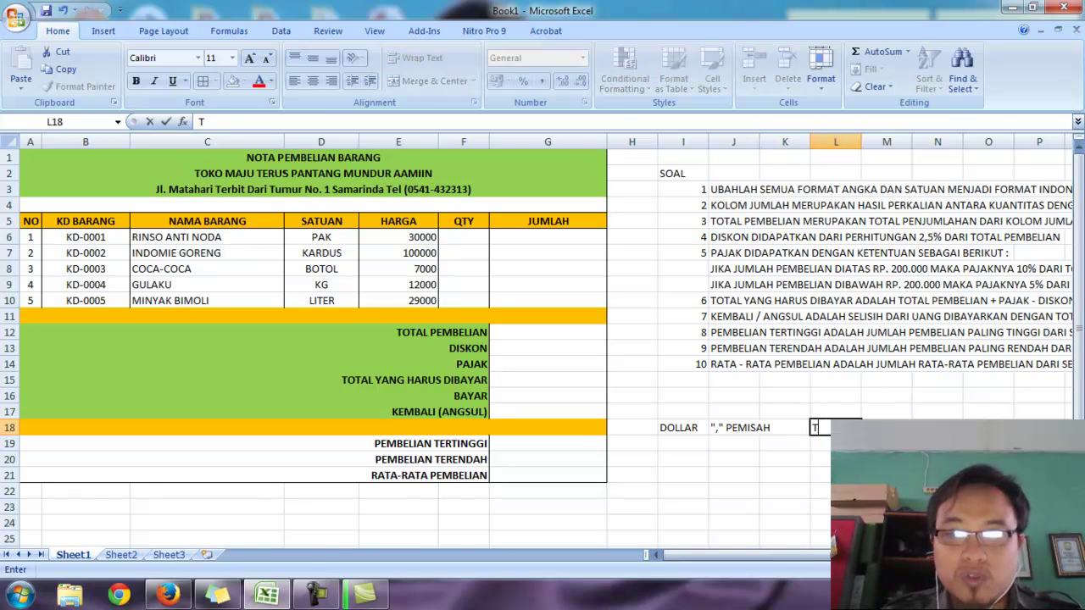
pyautogui.write('RUMUS')
pyautogui.press('Right')
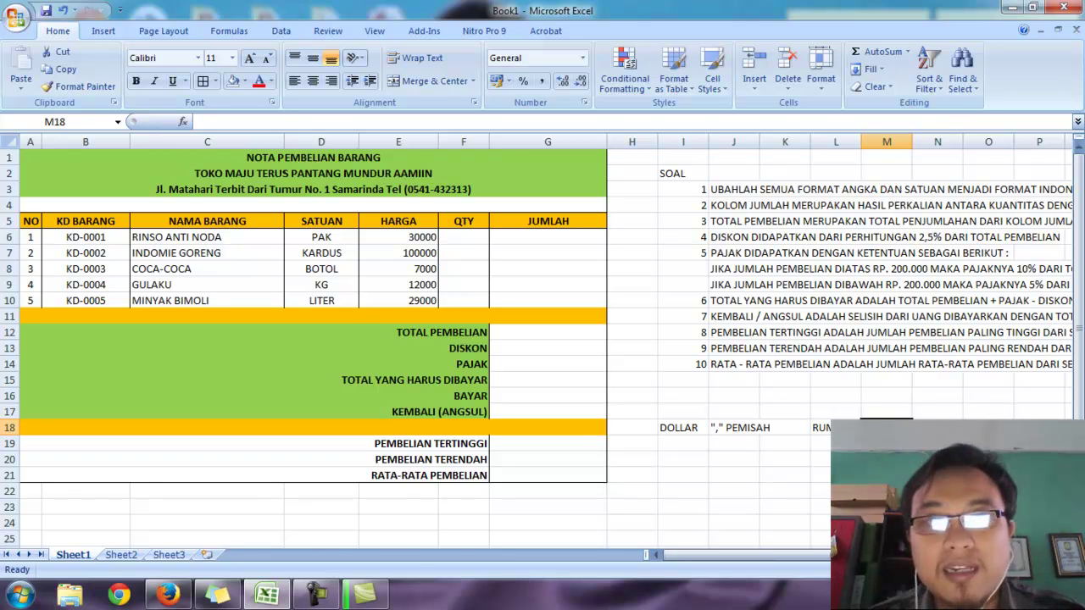
pyautogui.write('",')
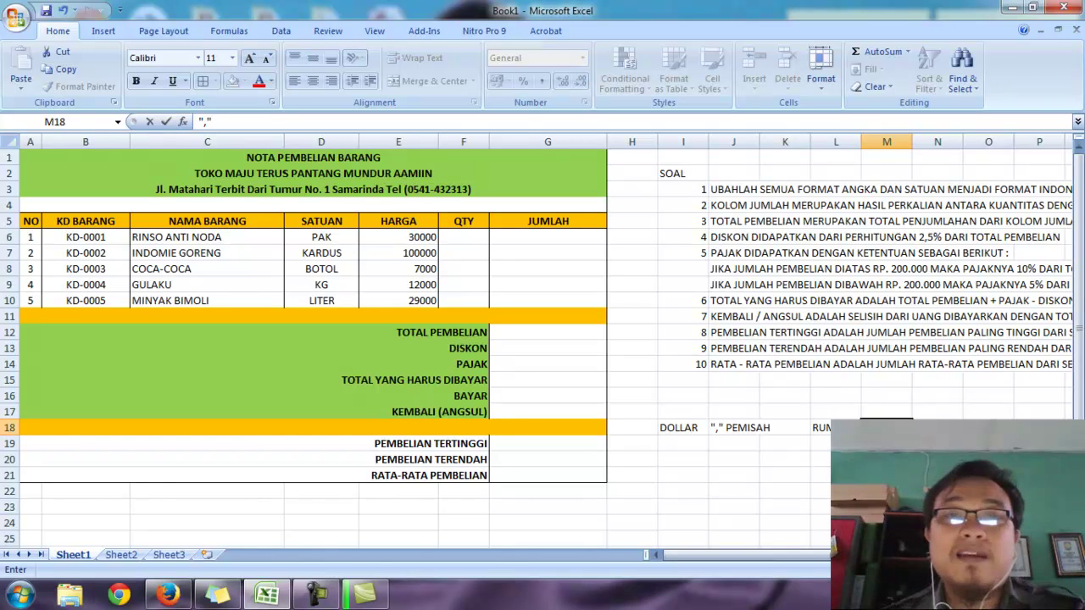
pyautogui.press('Return')
# Enter the label RUPIAH in cell I19 under DOLLAR
pyautogui.press('Left')
pyautogui.press('Left')
pyautogui.press('Left')
pyautogui.press('Left')
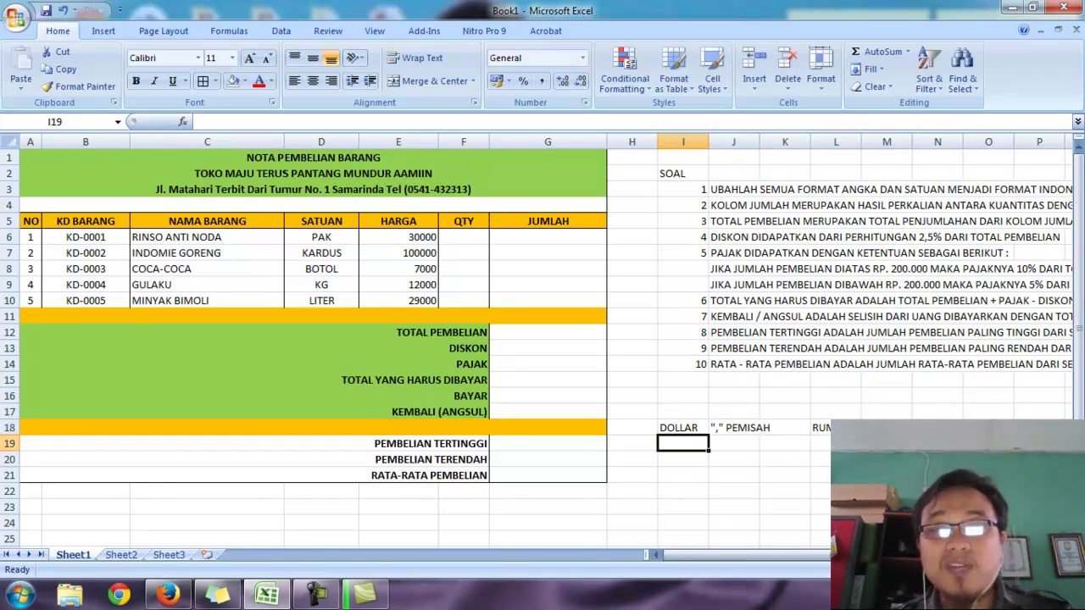
pyautogui.write('INDO')
pyautogui.press('BackSpace')
pyautogui.press('BackSpace')
pyautogui.press('BackSpace')
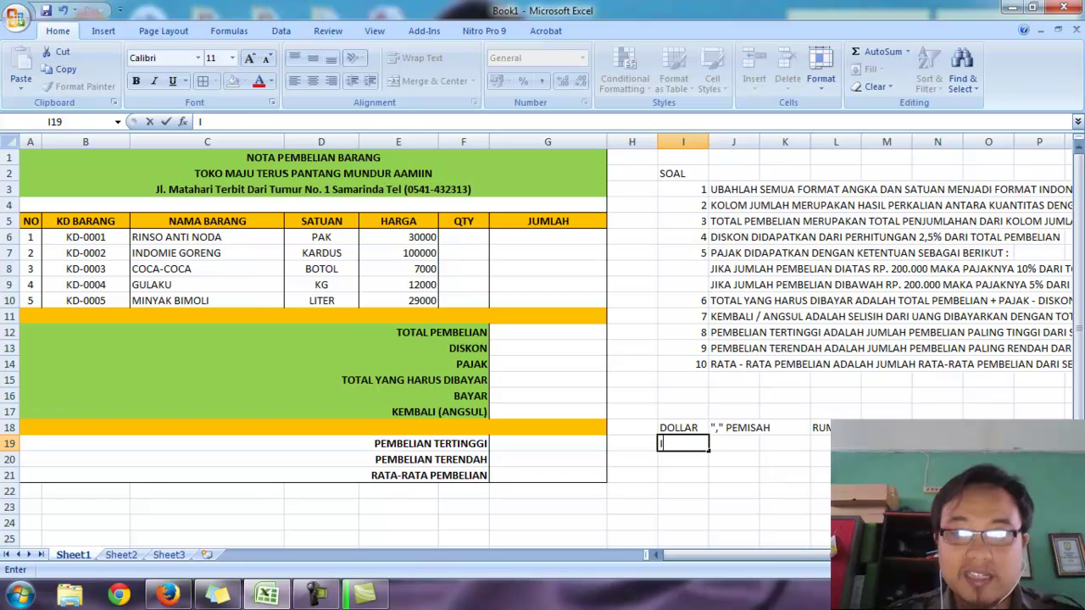
pyautogui.press('BackSpace')
pyautogui.write('RUPU')
pyautogui.press('BackSpace')
pyautogui.write('IAH')
pyautogui.press('Right')
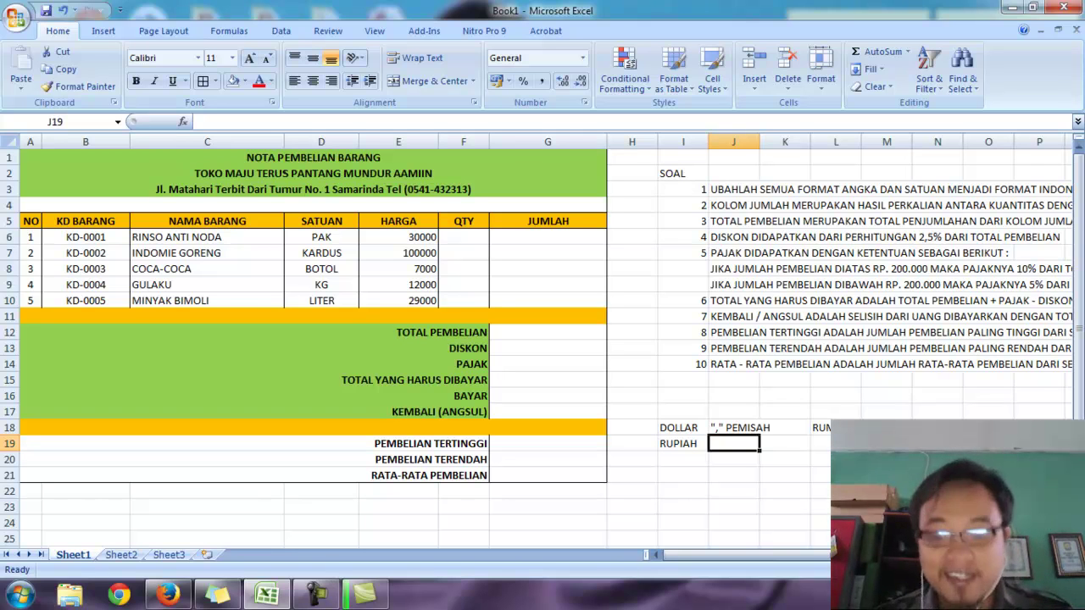
# Enter the note "." PEMISAH ANGKA in cell J19 beside the RUPIAH label
pyautogui.write('"."')
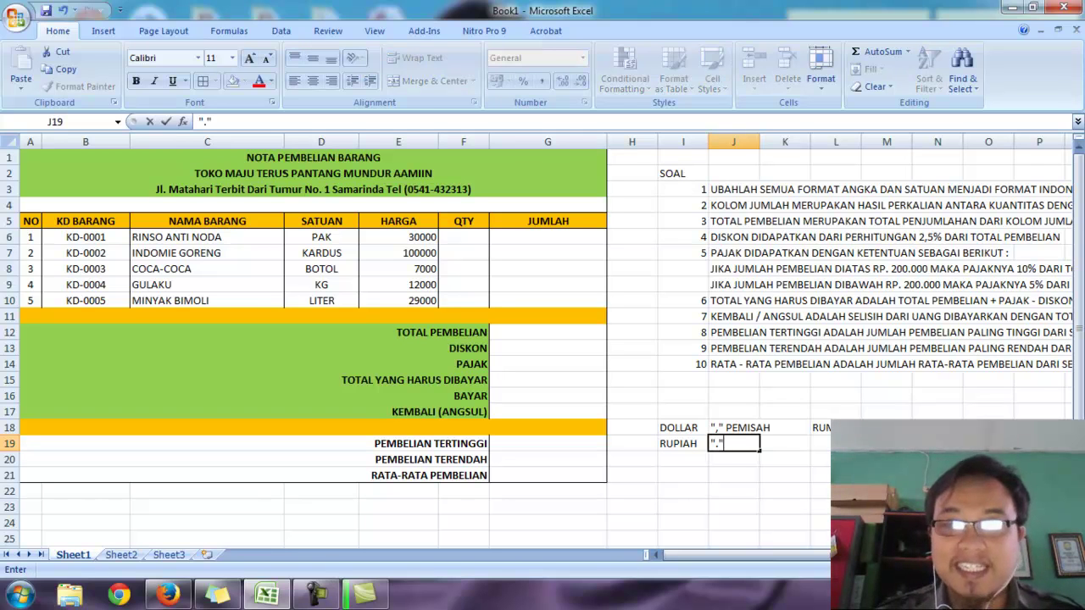
pyautogui.write(' PEMS')
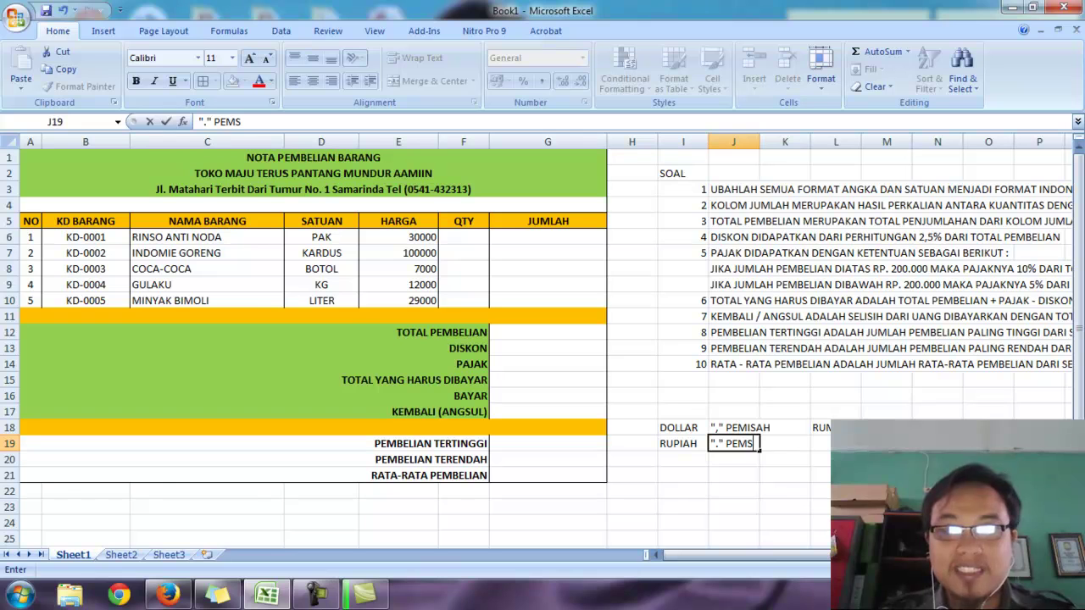
pyautogui.press('BackSpace')
pyautogui.write('ISAH ANGKA')
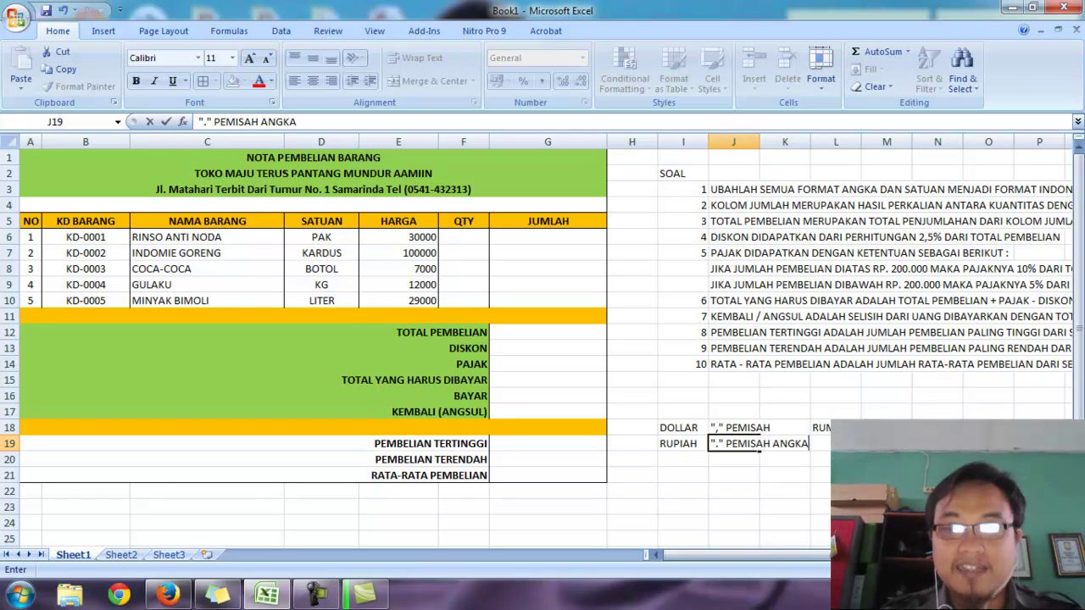
pyautogui.press('Return')
# Move the RUMUS label in the DOLLAR row from cell L18 one column over to M18
pyautogui.press('Up')
pyautogui.press('Right')
pyautogui.press('Right')
pyautogui.press('Right')
pyautogui.press('Up')
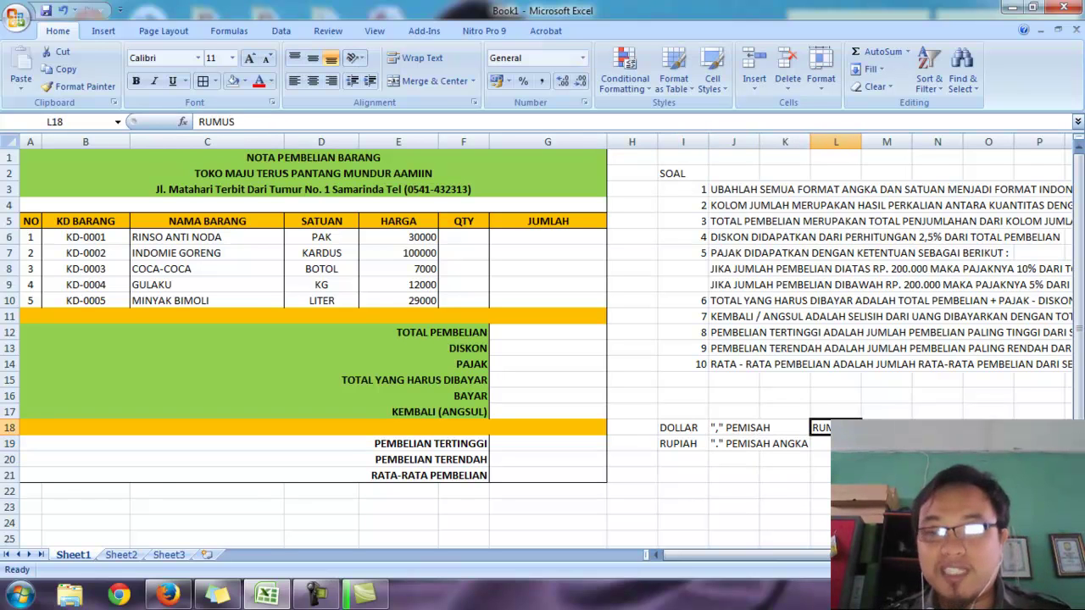
pyautogui.hotkey('shift', 'Right')
pyautogui.hotkey('shift', 'Left')
pyautogui.hotkey('ctrl', 'x')
pyautogui.press('Right')
pyautogui.press('Return')
# Enter RUMUS ";" in cell M19 of the RUPIAH row and select the two comparison rows, I18:N19
pyautogui.press('Down')
pyautogui.write('RUMUS')
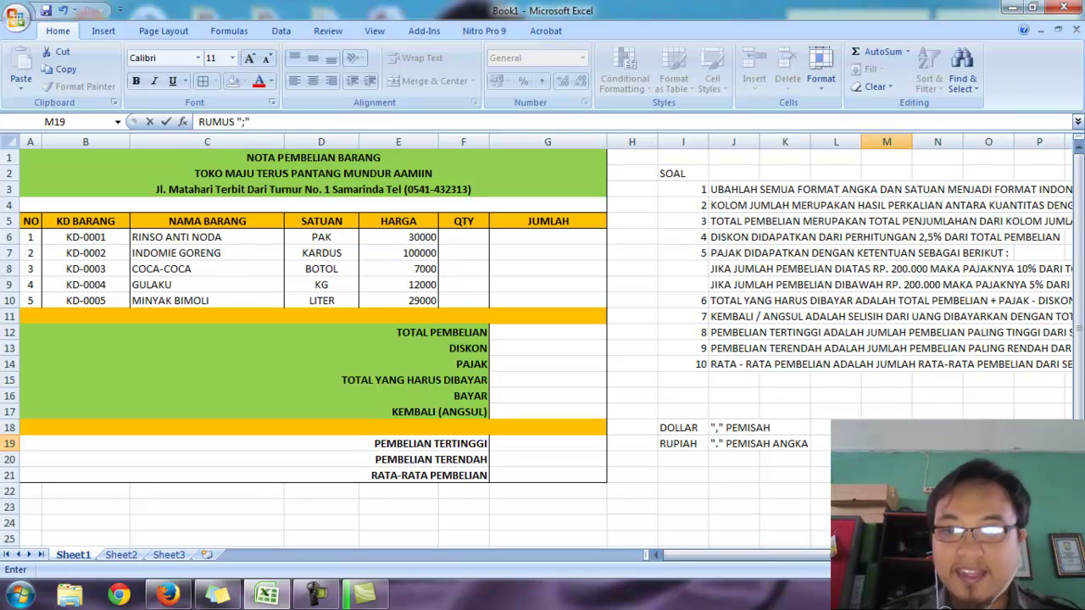
pyautogui.press('Return')
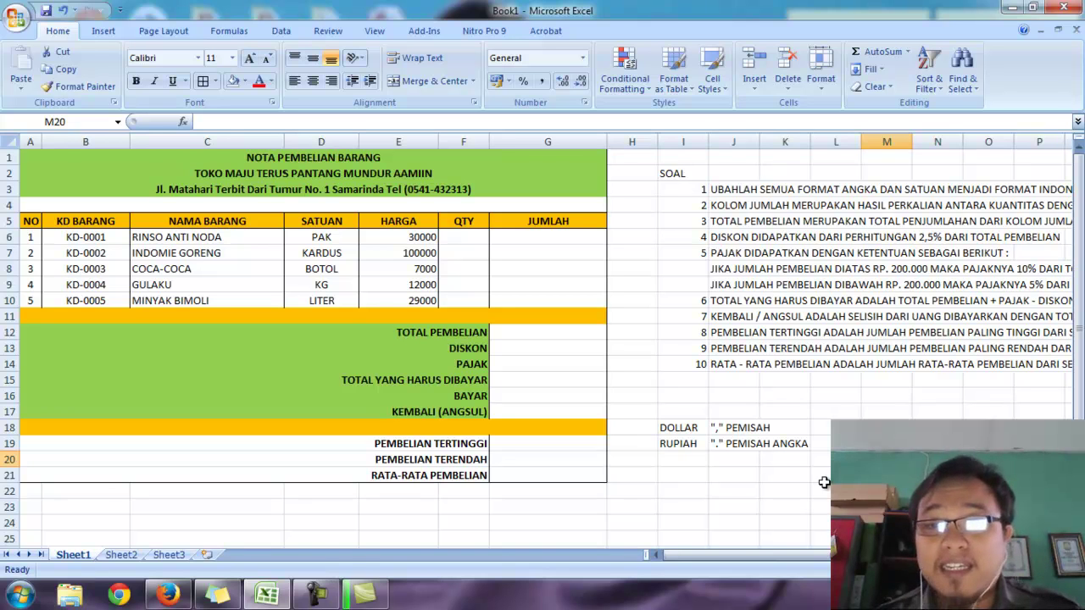
pyautogui.moveTo(674, 431); pyautogui.dragTo(940, 448)
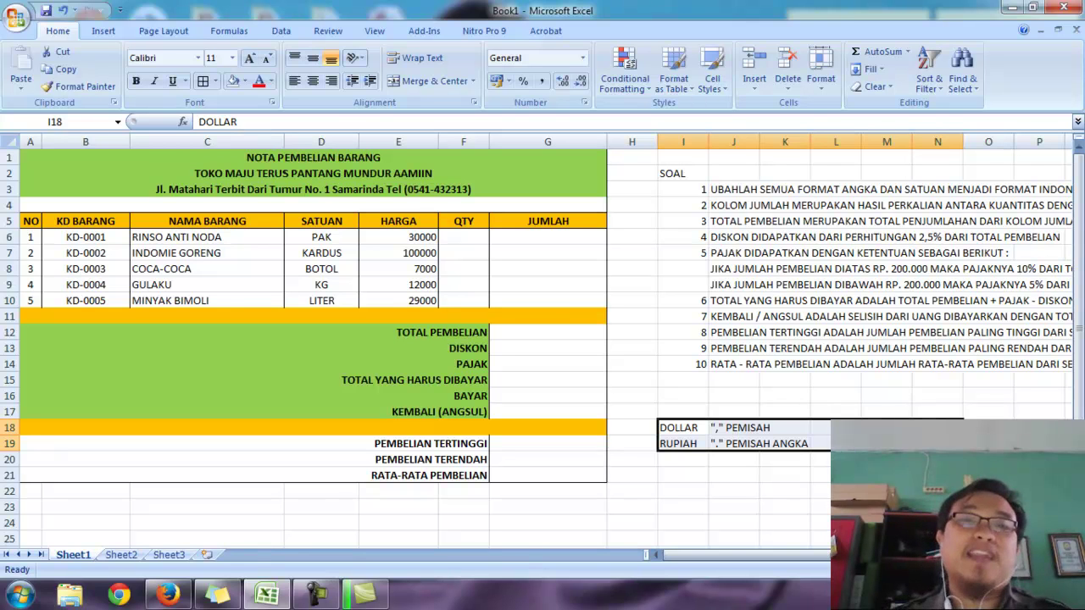
# Apply the Accounting number format to the HARGA prices in E6:E10
pyautogui.click(682, 443)
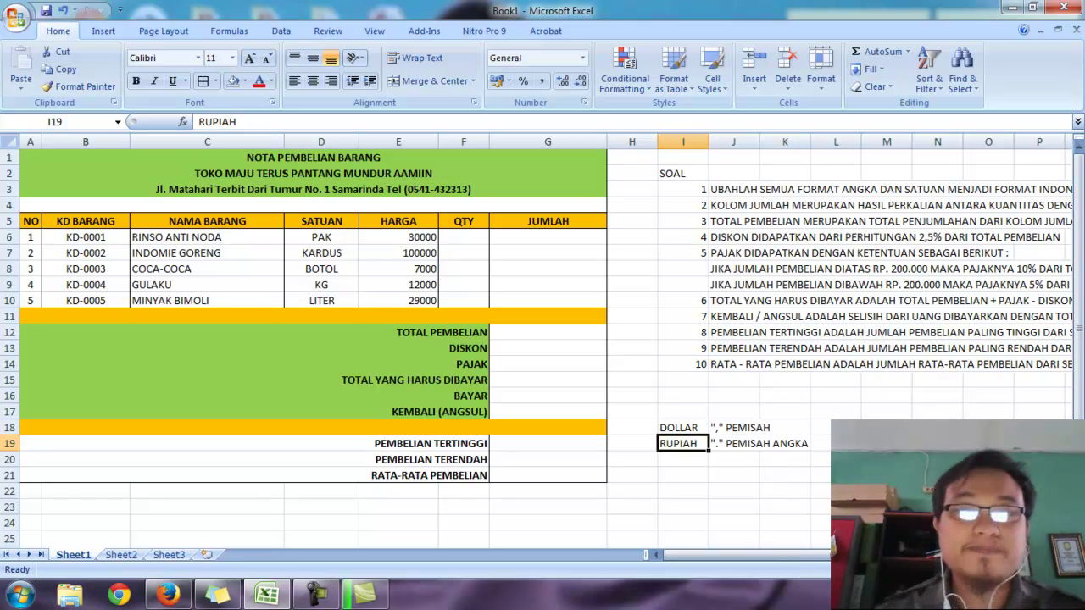
pyautogui.moveTo(415, 237); pyautogui.dragTo(416, 299)
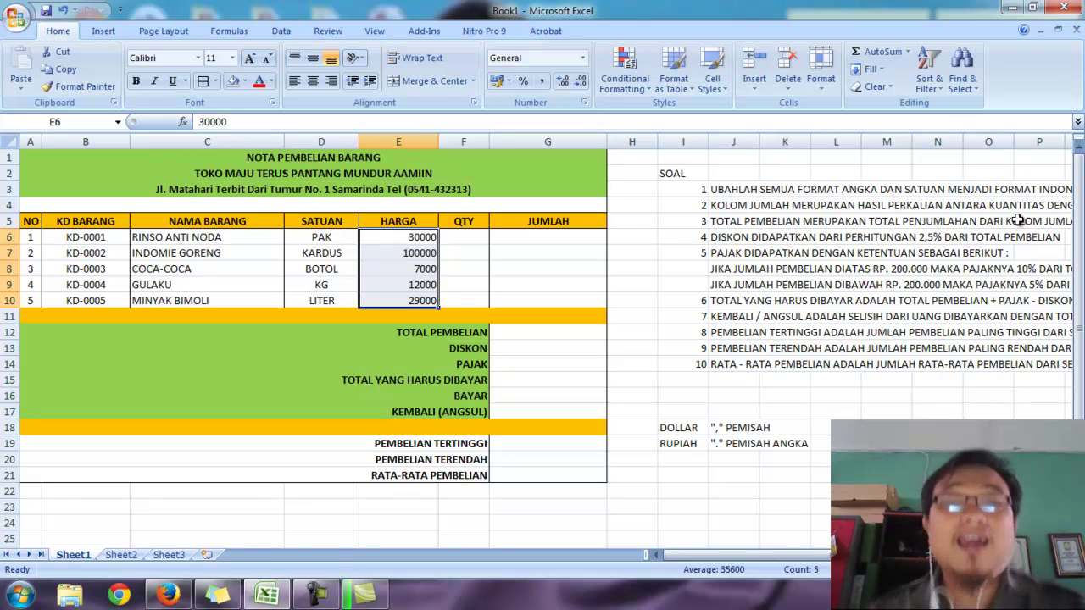
pyautogui.click(582, 58)
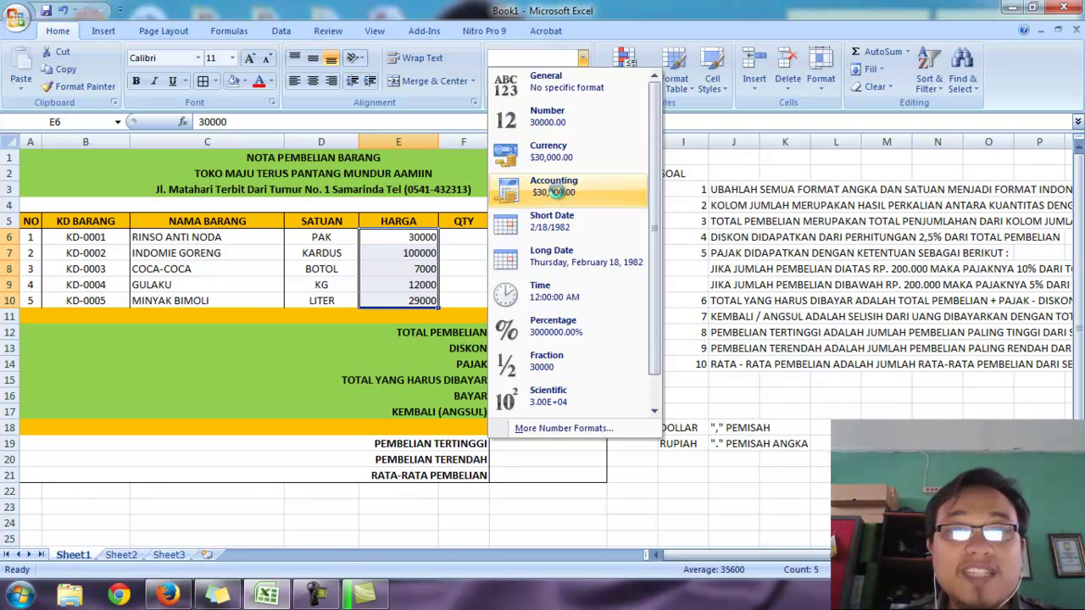
pyautogui.click(555, 190)
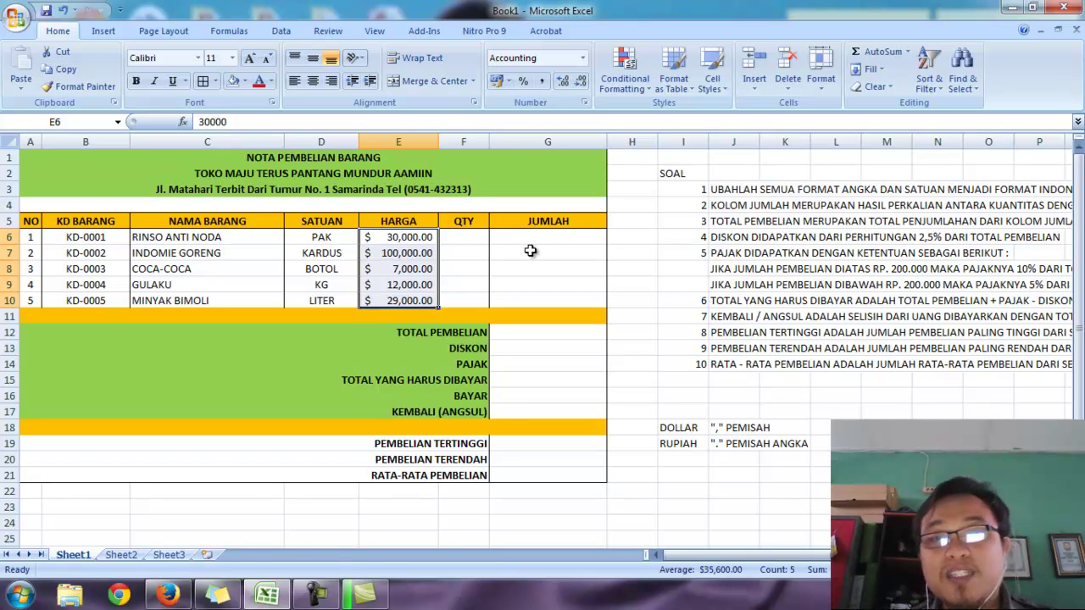
pyautogui.click(582, 58)
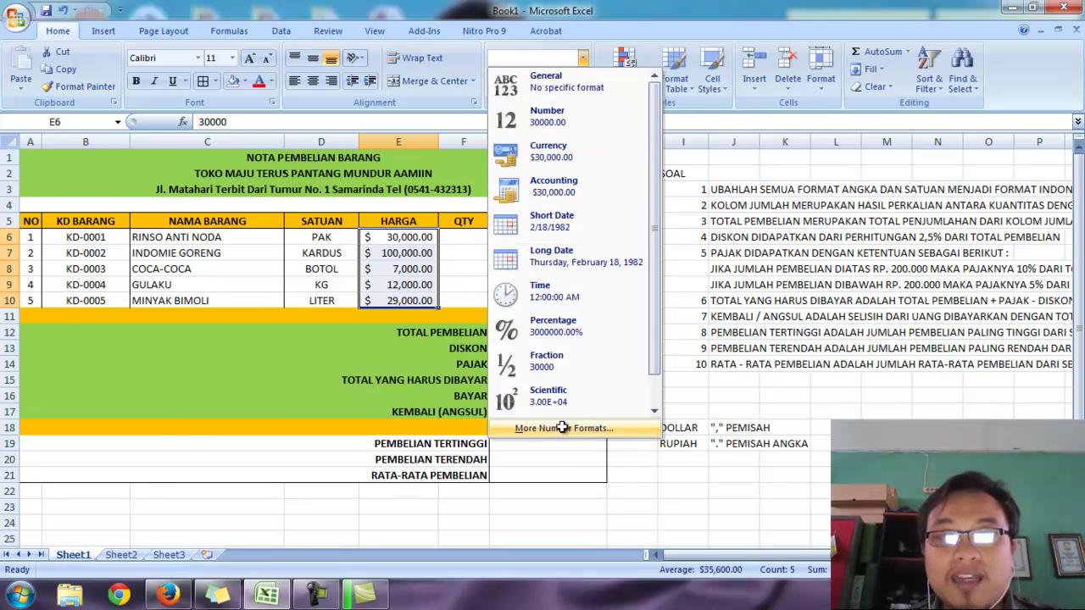
pyautogui.click(562, 428)
pyautogui.click(361, 239)
pyautogui.scroll(-8, 382, 279)
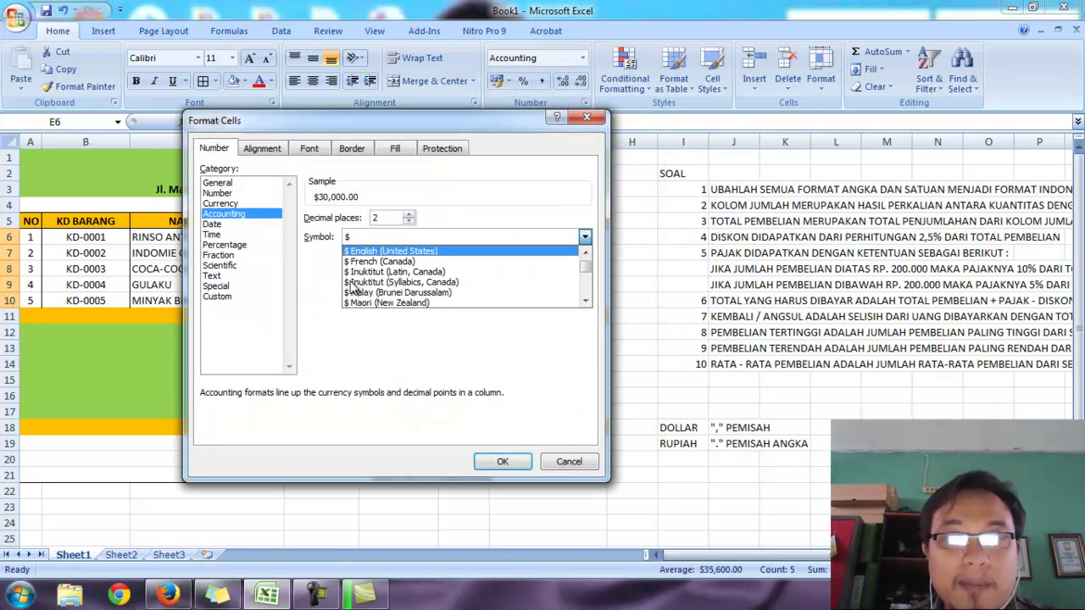
pyautogui.click(586, 117)
pyautogui.click(586, 116)
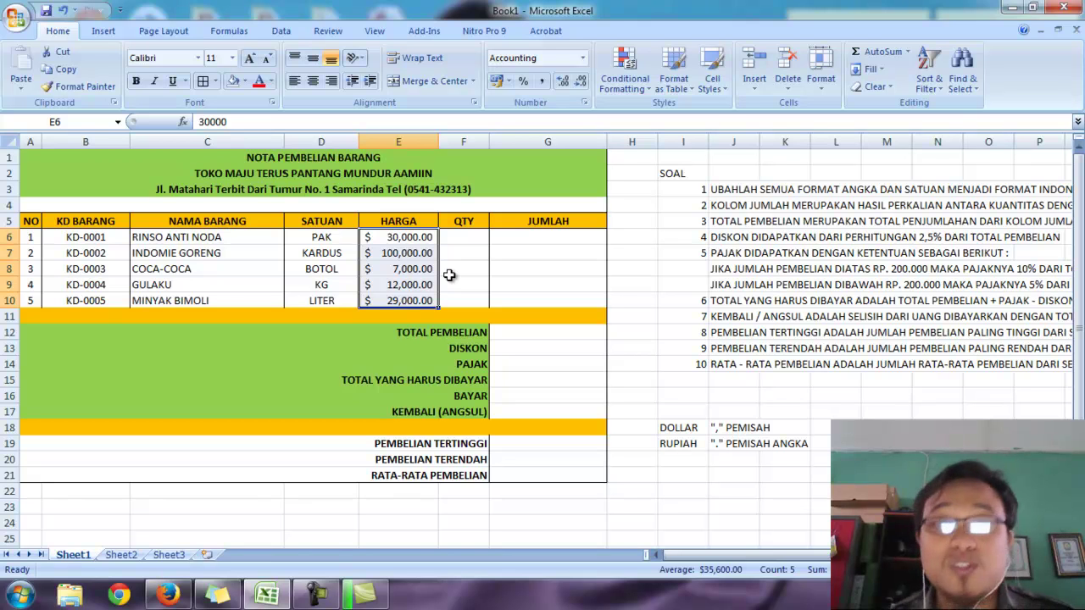
# Open the Region and Language settings in the Windows Control Panel
pyautogui.click(20, 598)
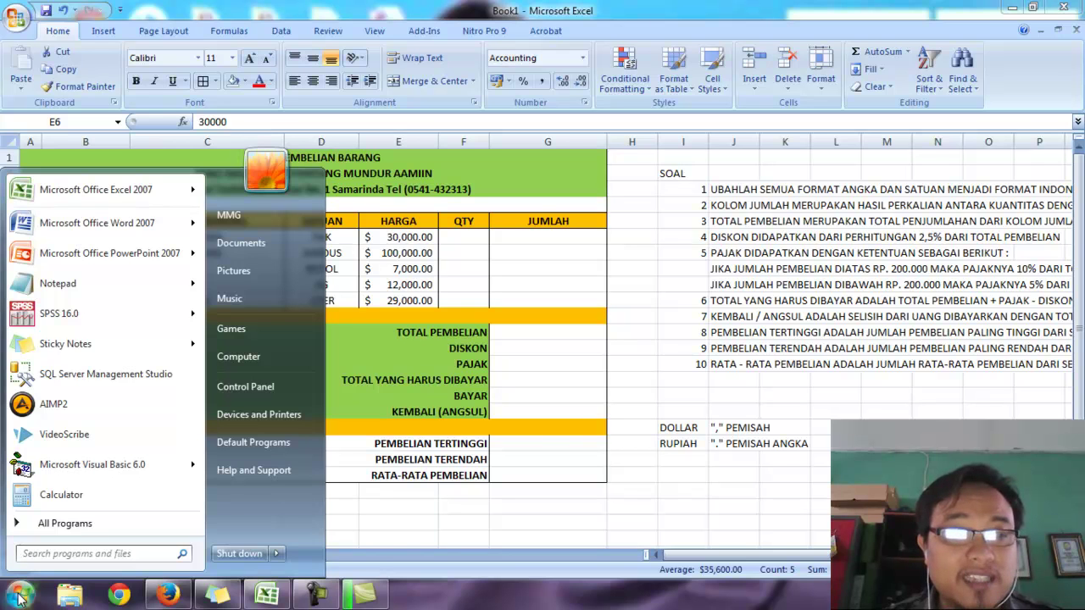
pyautogui.click(286, 393)
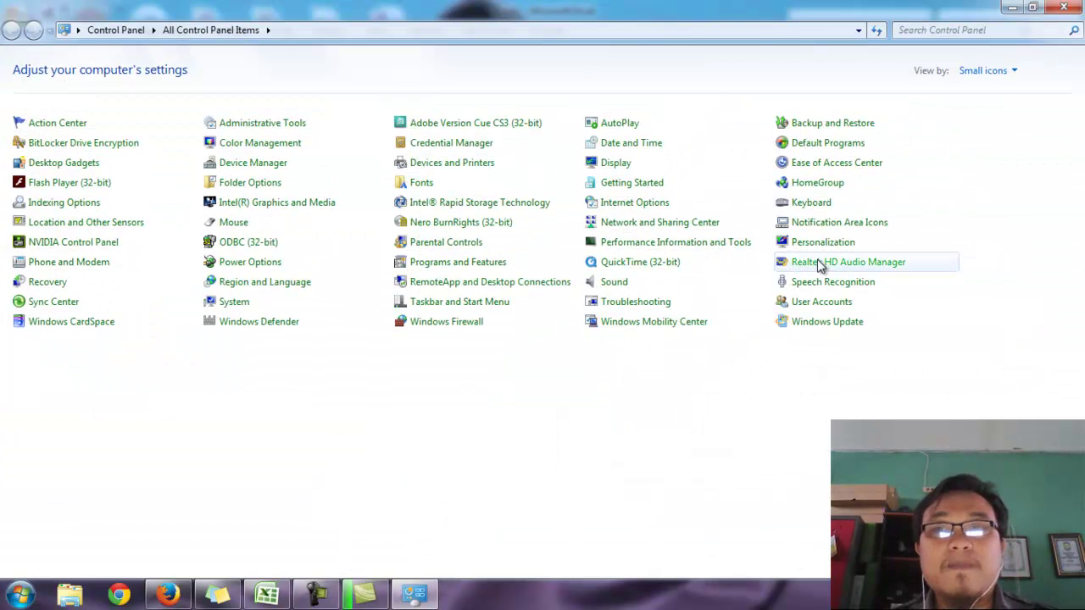
pyautogui.click(236, 282)
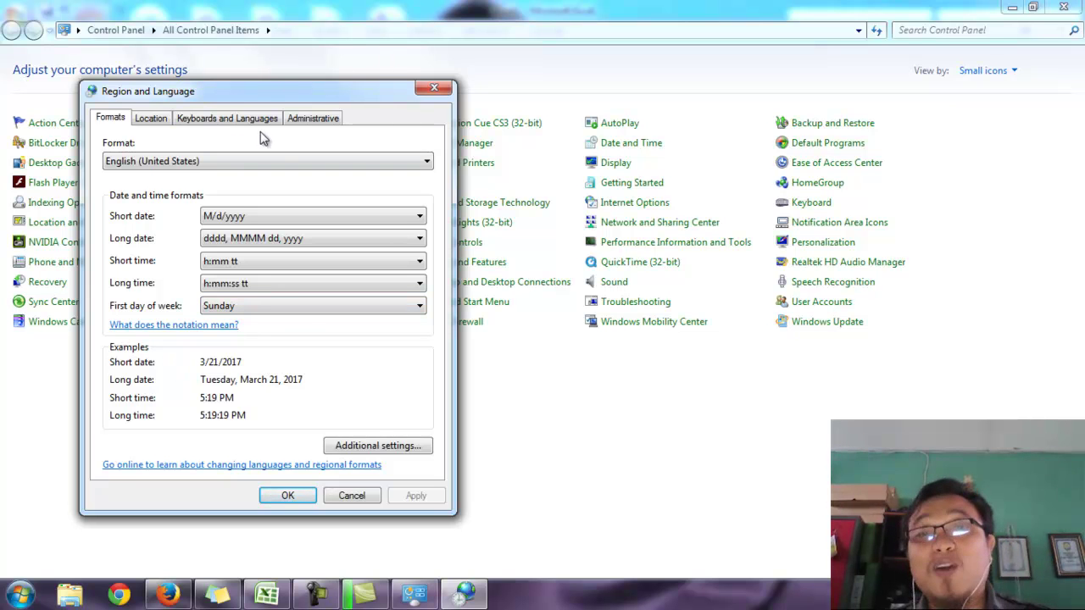
# Set the Windows regional format to Indonesian (Indonesia), apply it, and close the Control Panel to return to Excel
pyautogui.click(183, 161)
pyautogui.scroll(-8, 165, 307)
pyautogui.scroll(-5, 165, 307)
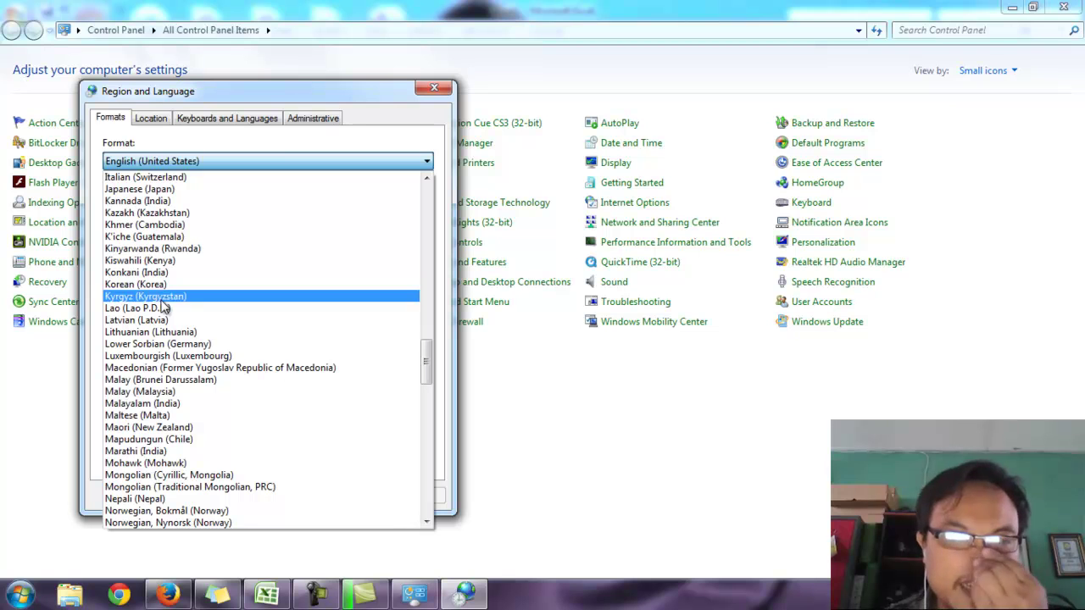
pyautogui.scroll(-5, 180, 344)
pyautogui.scroll(9, 179, 343)
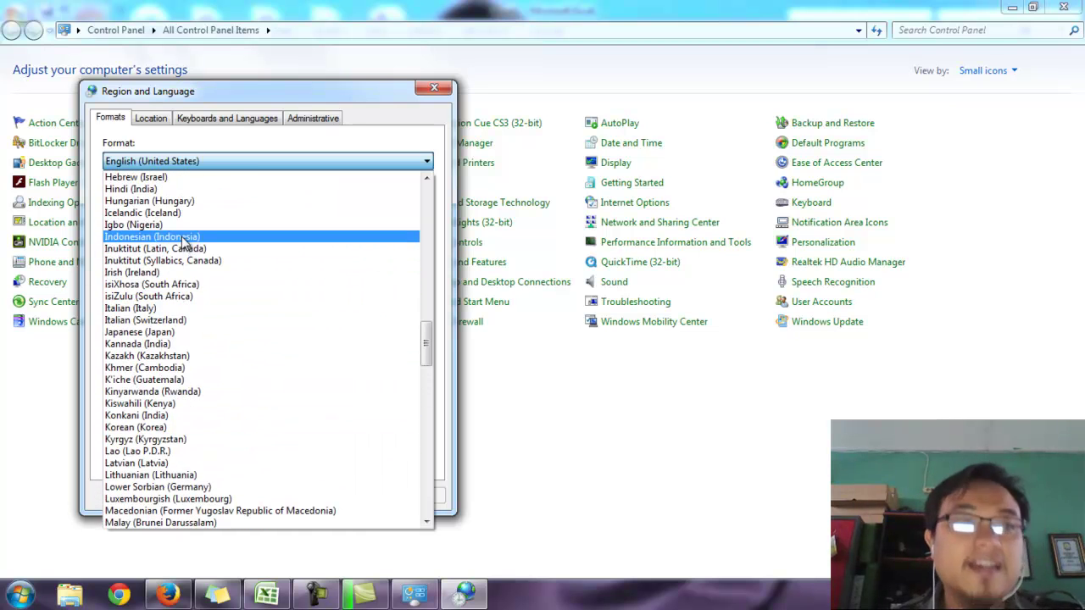
pyautogui.click(182, 238)
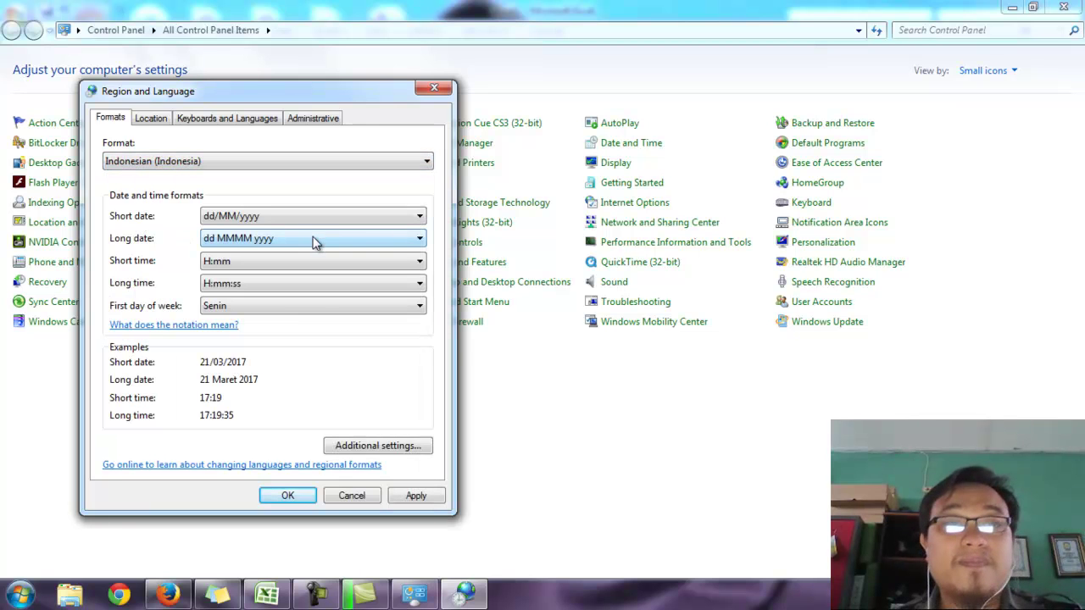
pyautogui.click(416, 496)
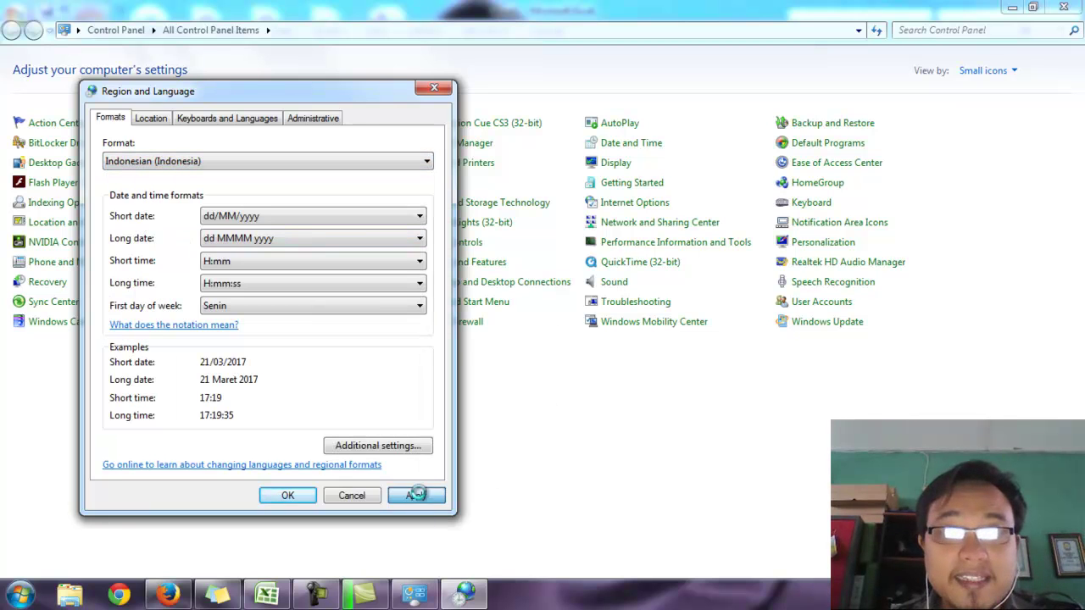
pyautogui.click(286, 497)
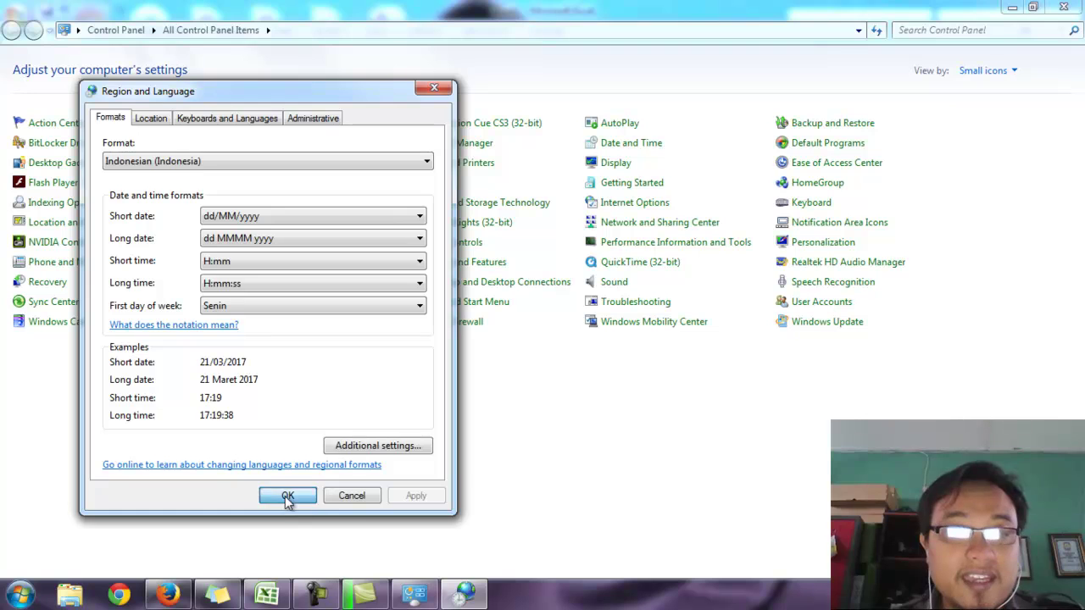
pyautogui.click(1064, 7)
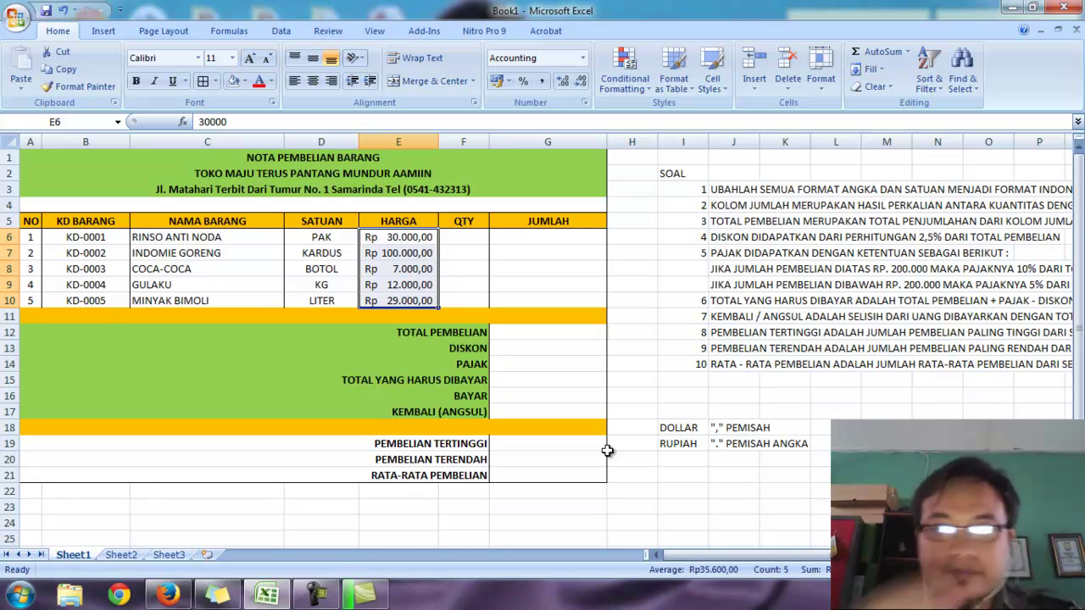
# Remove both decimal places from the HARGA prices in E6:E10
pyautogui.click(427, 239)
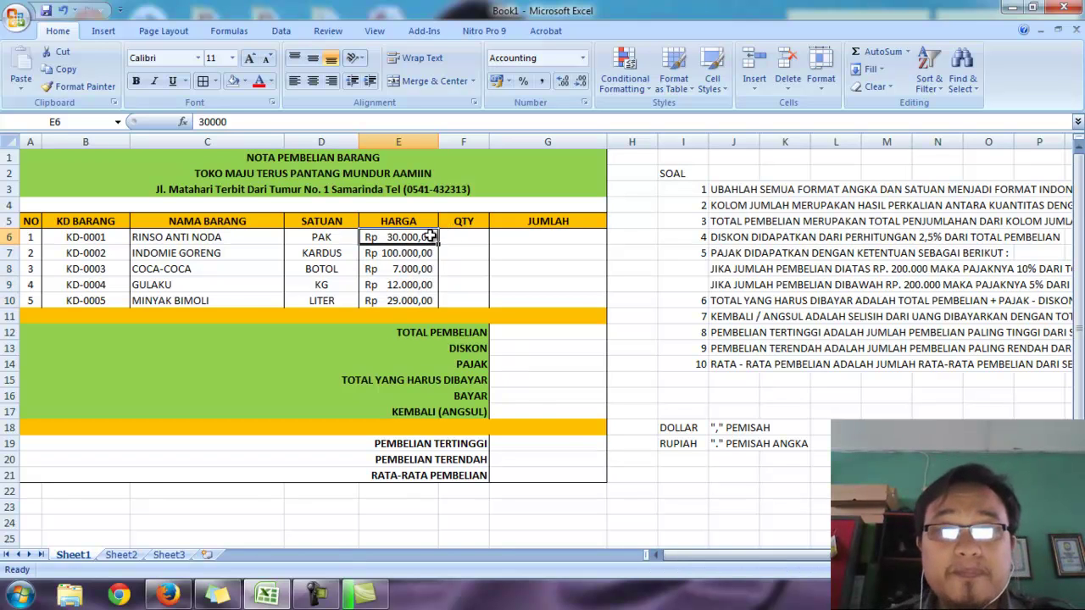
pyautogui.moveTo(414, 237); pyautogui.dragTo(410, 298)
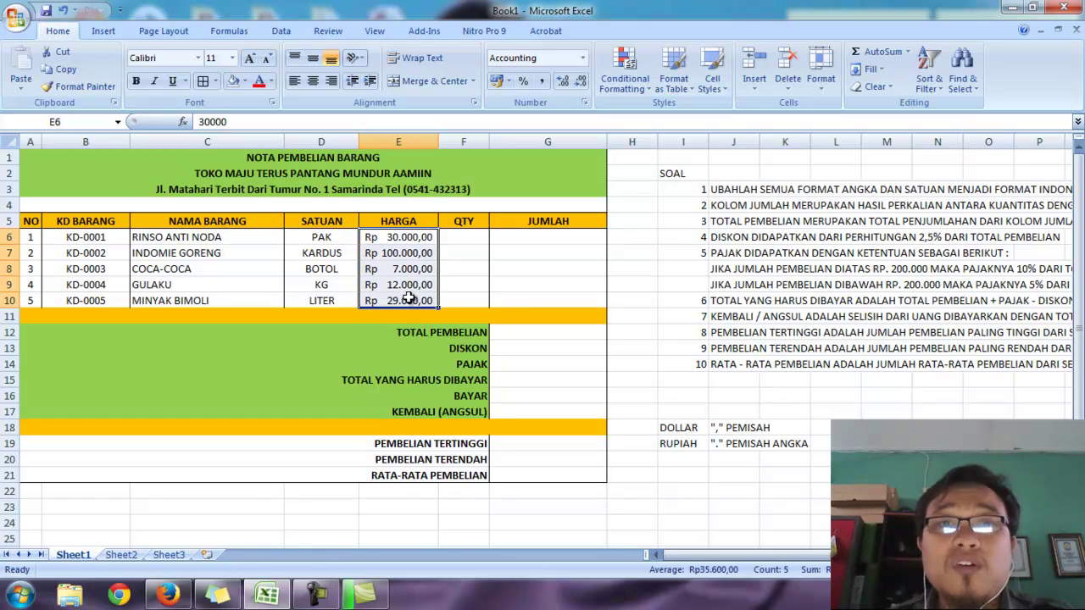
pyautogui.click(583, 87)
pyautogui.click(583, 87)
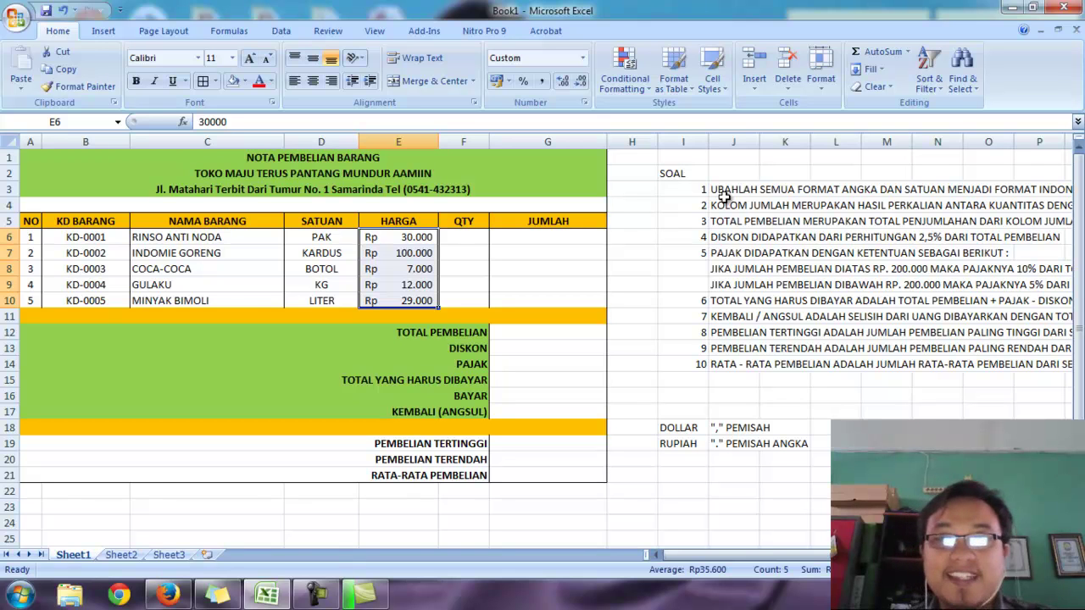
# Fill the question number cell I3 with standard red to mark question 1 as done
pyautogui.click(693, 188)
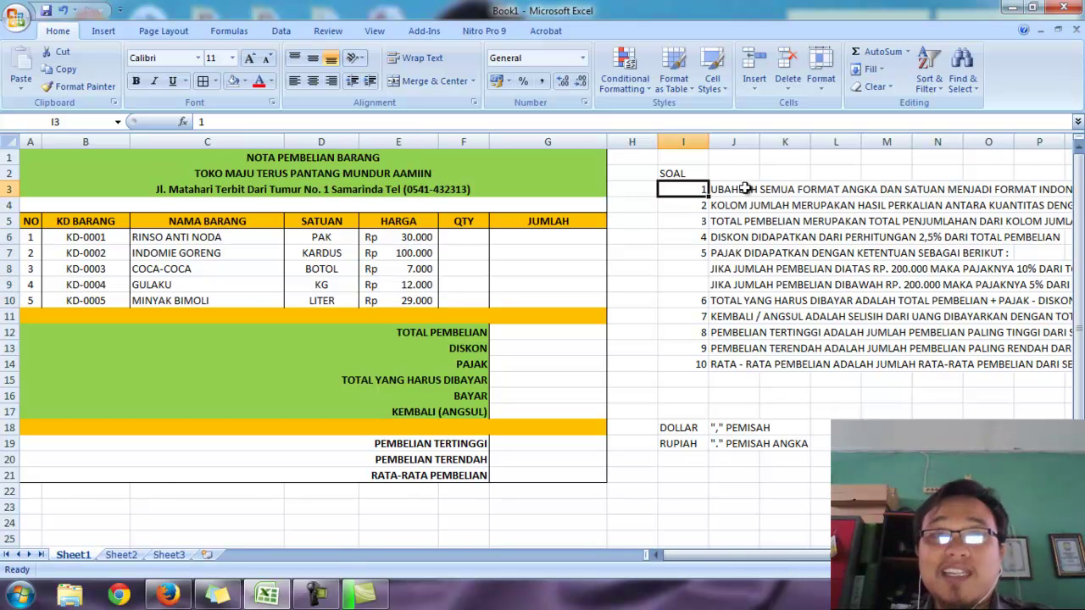
pyautogui.click(246, 81)
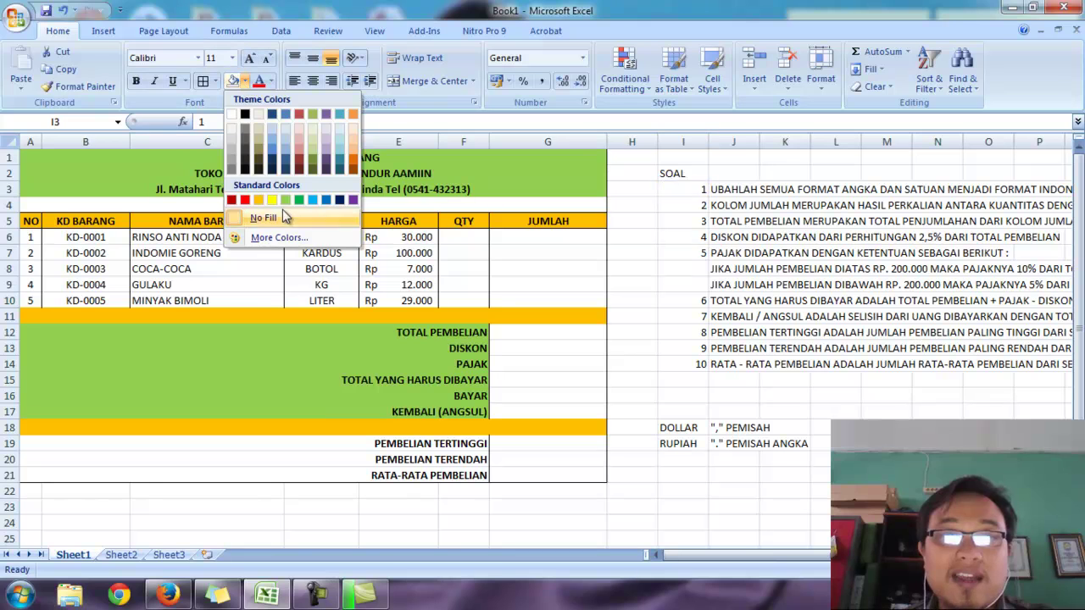
pyautogui.click(245, 200)
# Read question 2 and enter the formula =E6*F6 in the first JUMLAH cell, G6
pyautogui.click(684, 205)
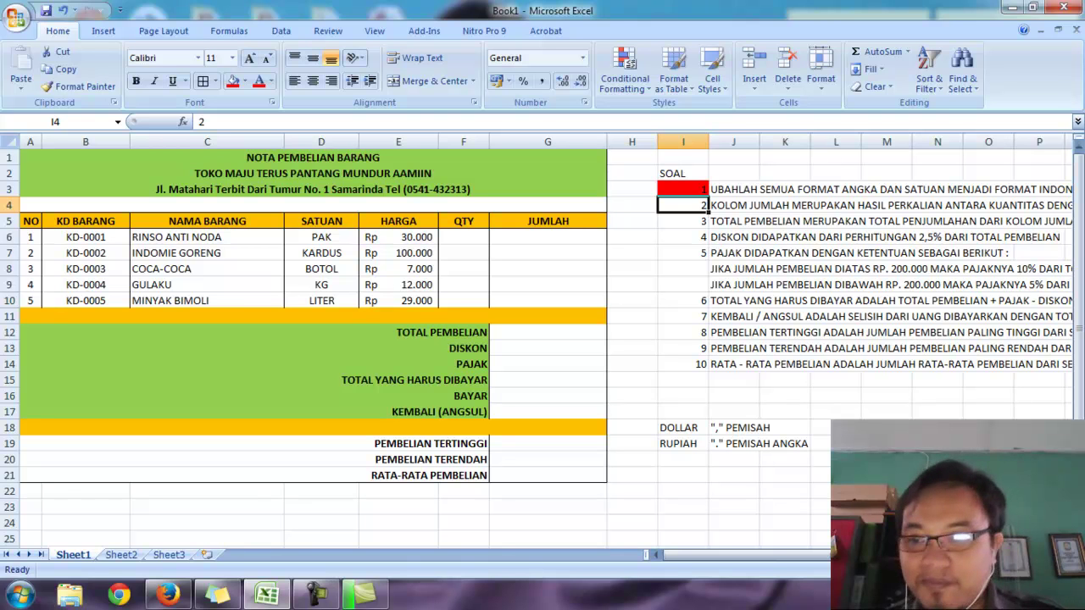
pyautogui.hscroll(4, 339, 258)
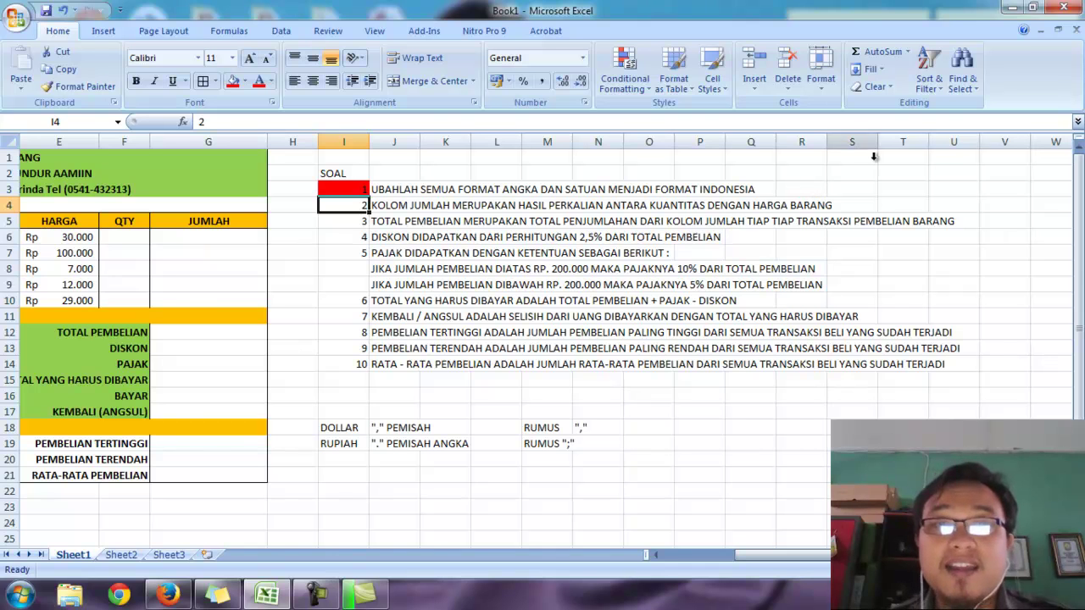
pyautogui.moveTo(788, 555); pyautogui.dragTo(746, 575)
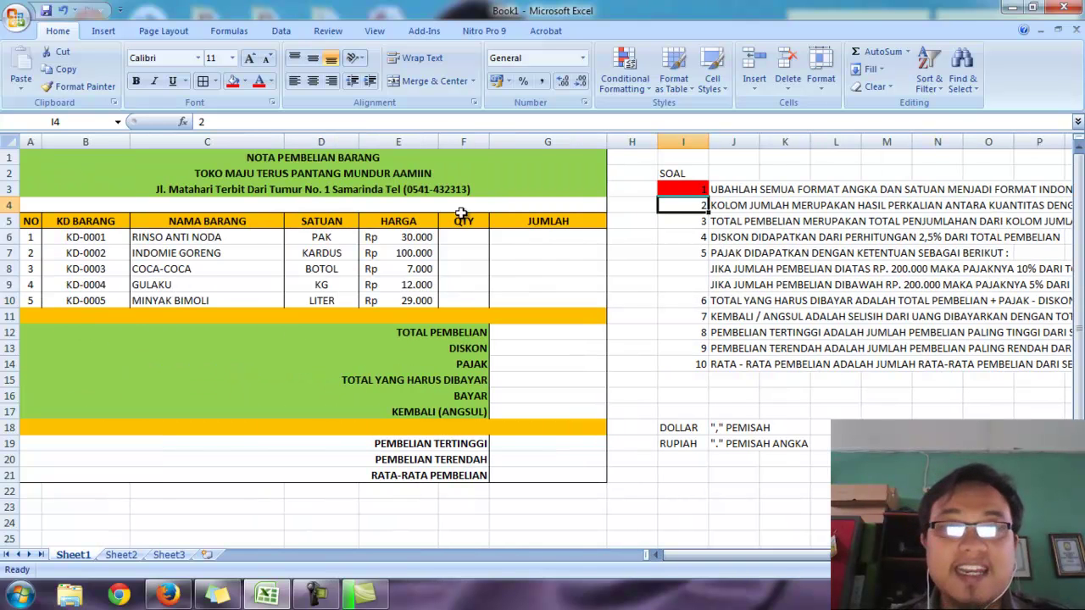
pyautogui.click(524, 237)
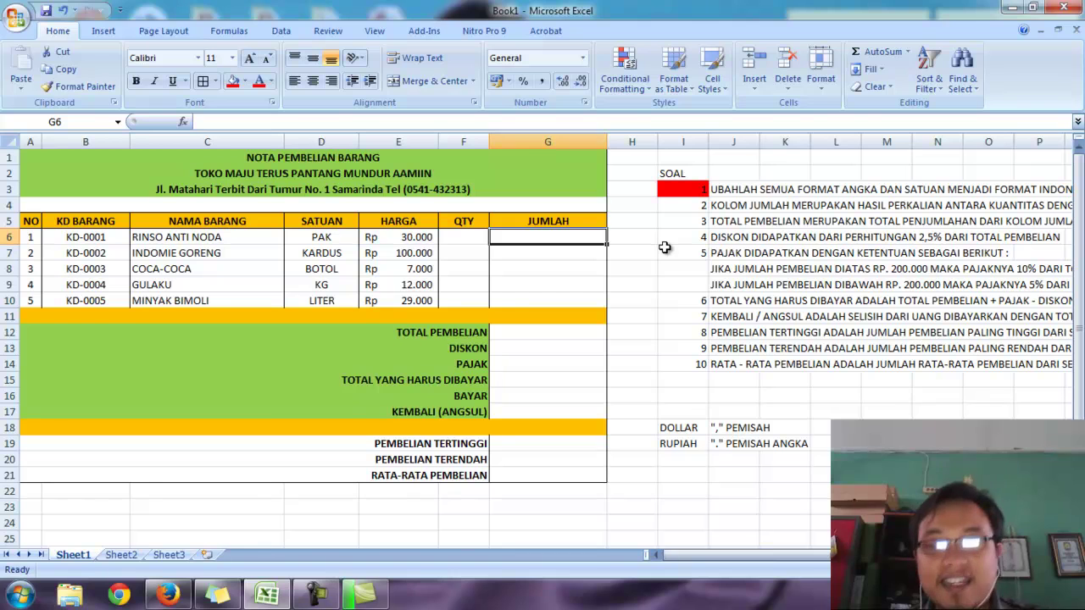
pyautogui.write('=')
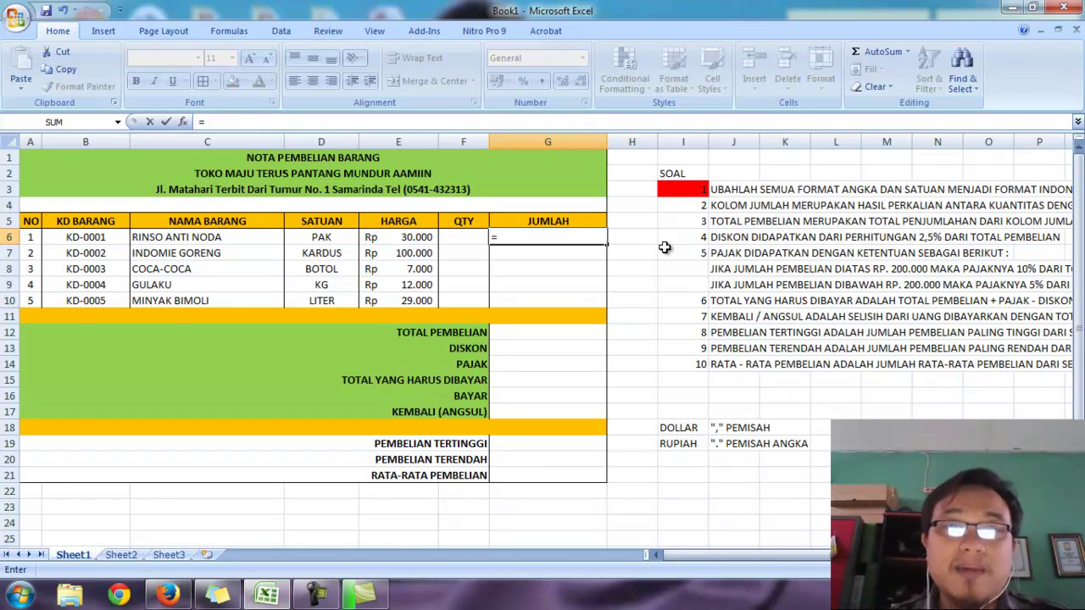
pyautogui.click(403, 239)
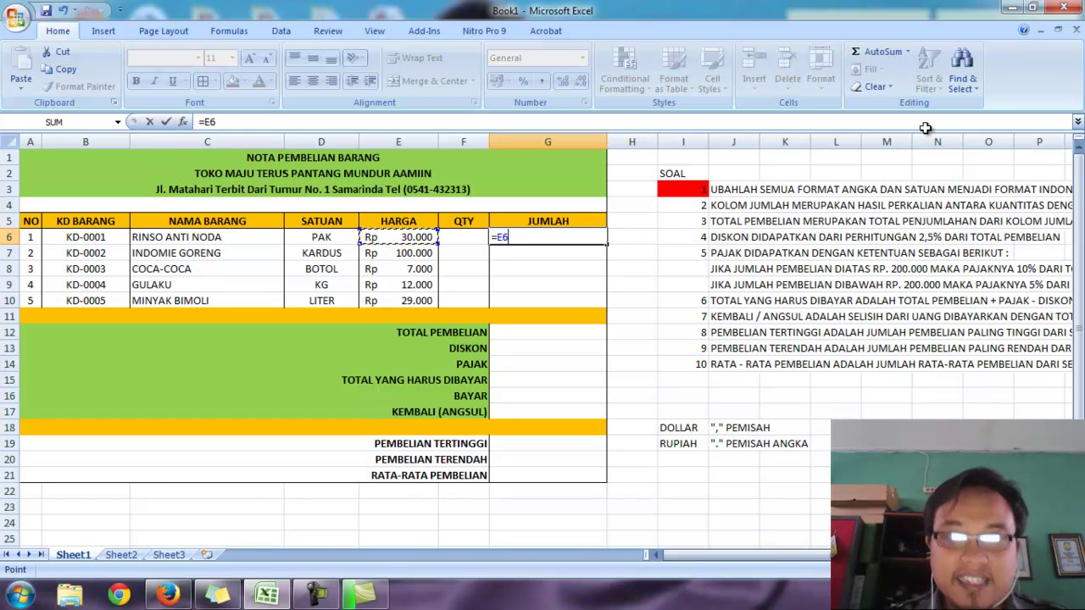
pyautogui.write('*')
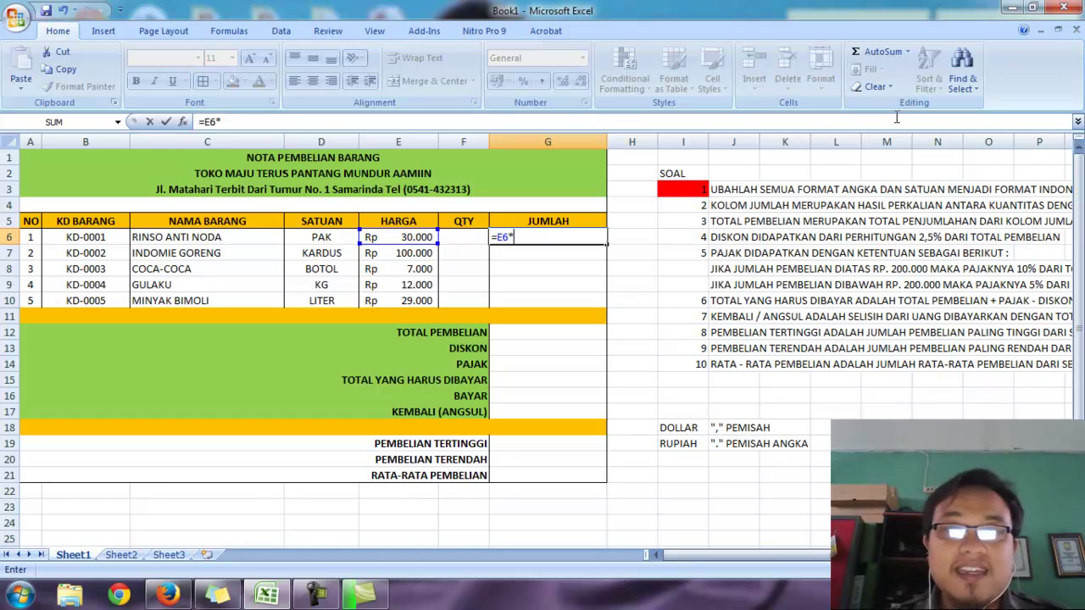
pyautogui.click(464, 236)
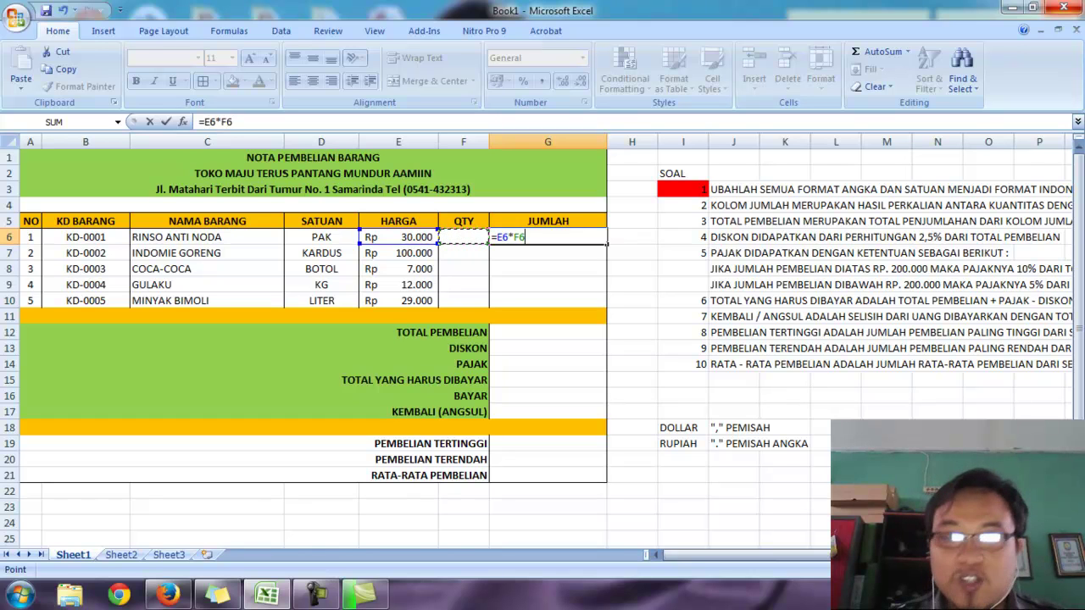
pyautogui.press('Return')
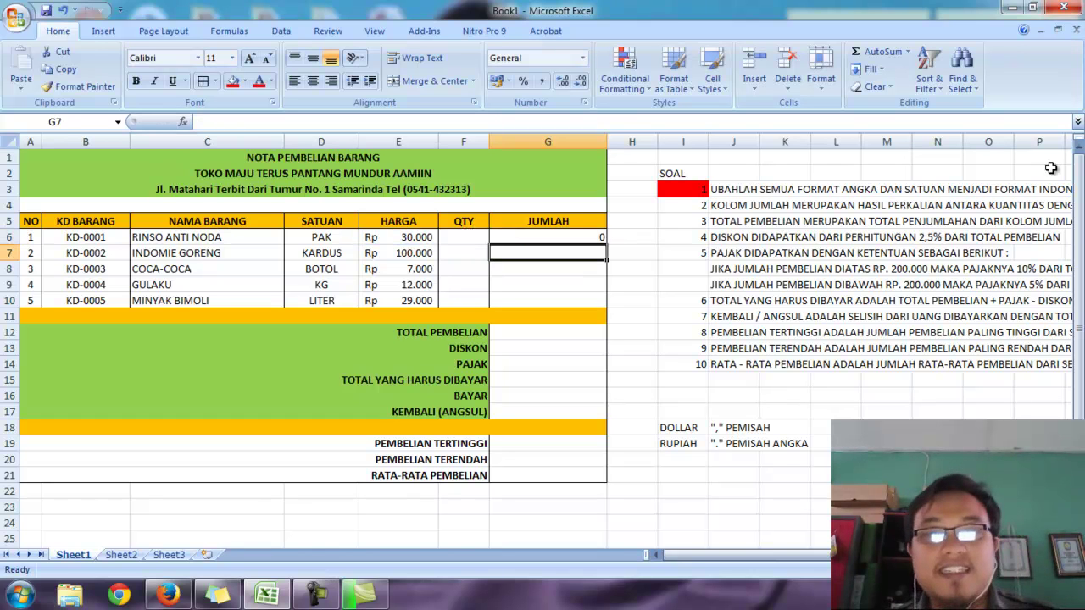
# Copy the JUMLAH formula from G6 down through G10 for the remaining items
pyautogui.click(565, 237)
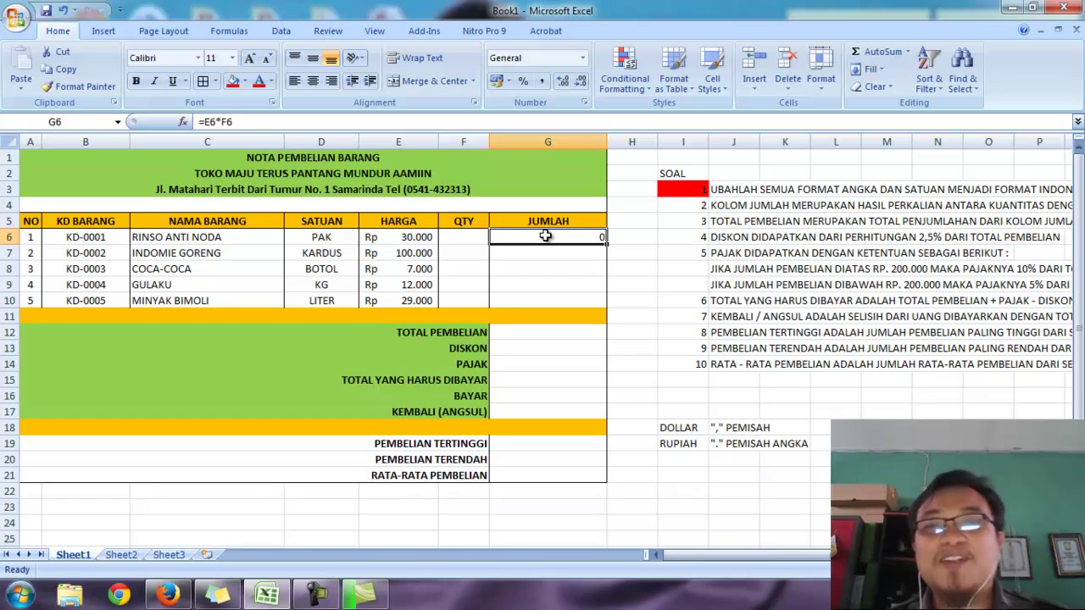
pyautogui.click(458, 236)
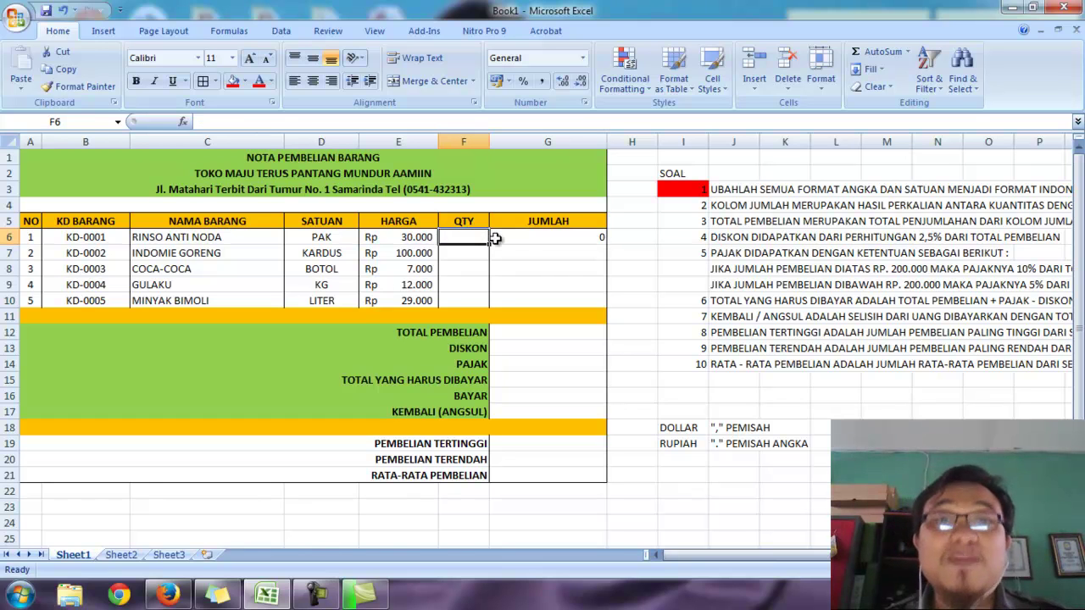
pyautogui.click(525, 238)
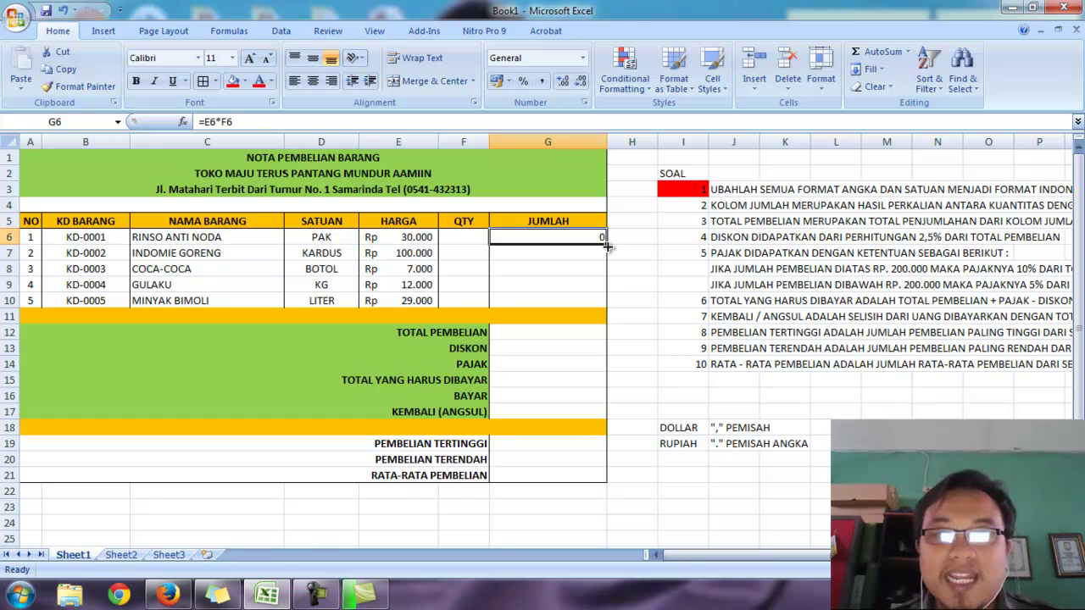
pyautogui.moveTo(607, 245); pyautogui.dragTo(601, 306)
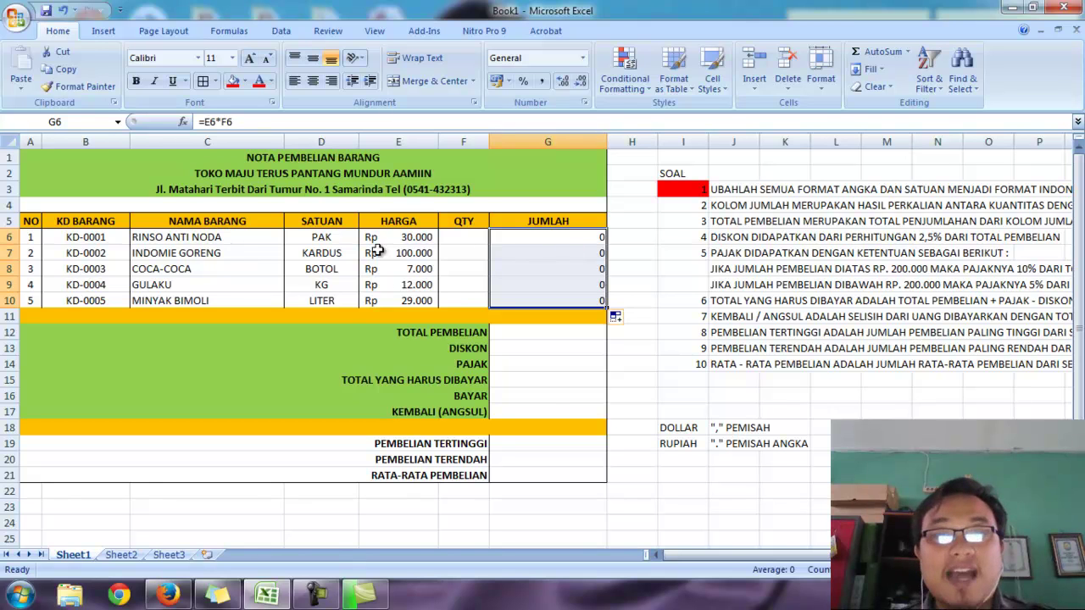
# Apply the Accounting number format to the JUMLAH results in G6:G10
pyautogui.click(583, 59)
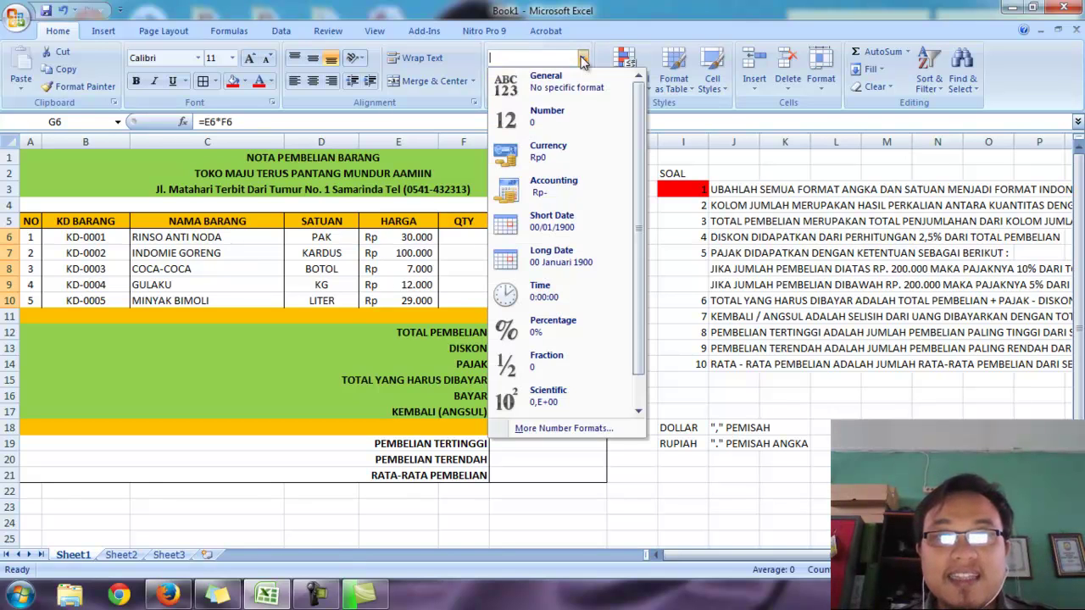
pyautogui.click(550, 193)
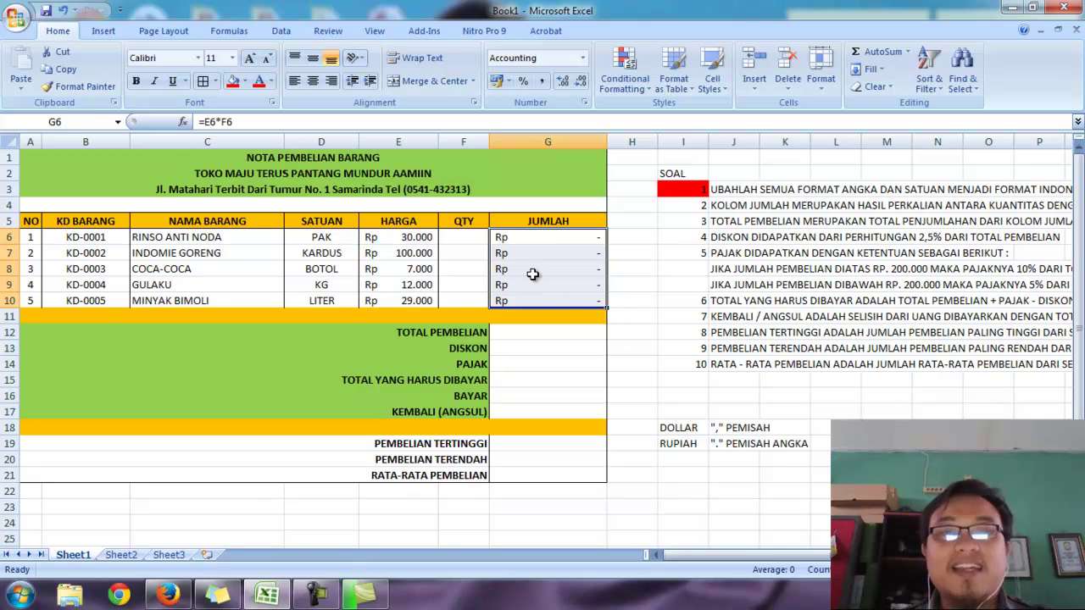
# Enter the QTY values 1, 2, 1, 1 and 2 in F6 through F10
pyautogui.click(467, 240)
pyautogui.write('1')
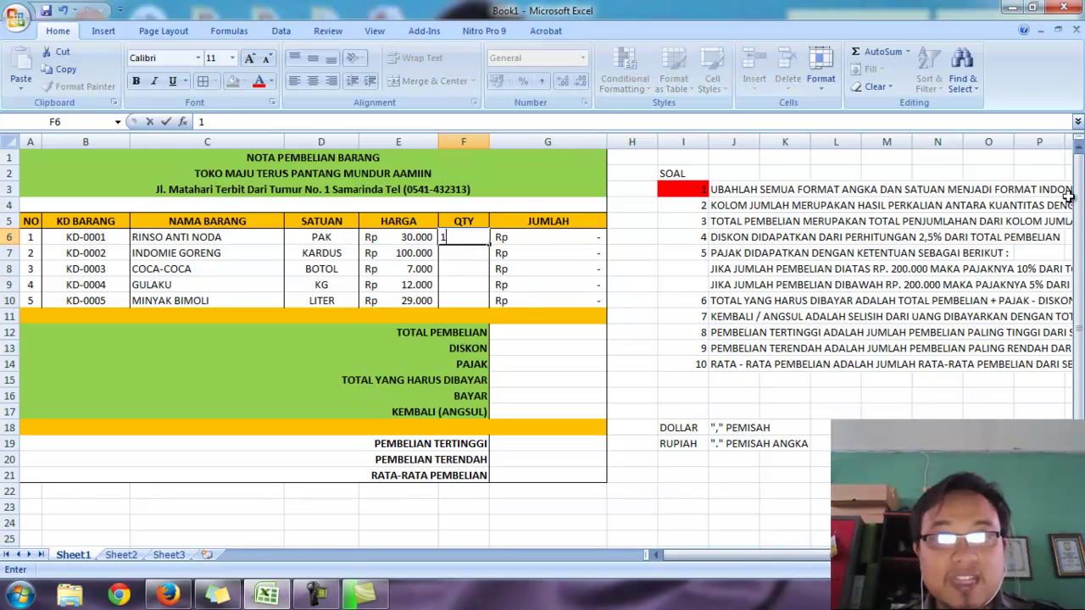
pyautogui.press('Return')
pyautogui.write('2')
pyautogui.press('Return')
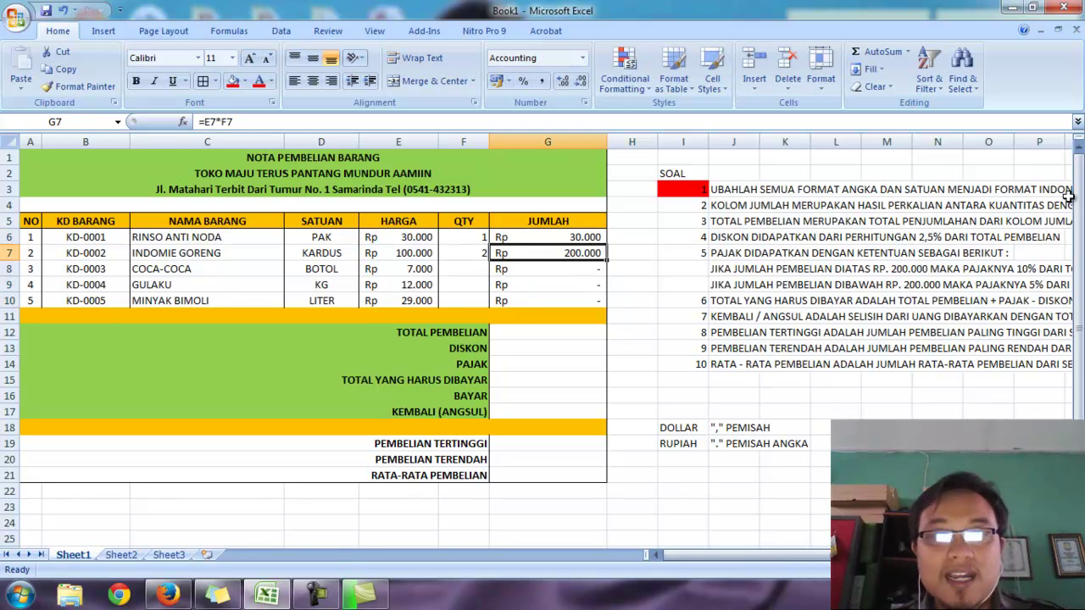
pyautogui.write('1')
pyautogui.press('Return')
pyautogui.write('1')
pyautogui.press('Return')
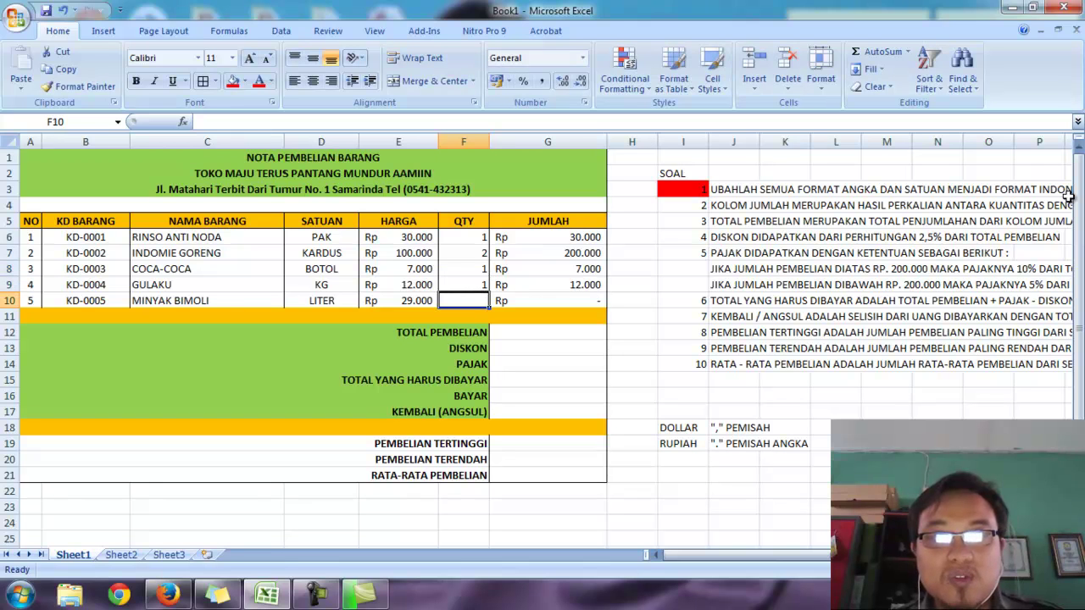
pyautogui.write('2')
pyautogui.press('Tab')
# Center the QTY values in F6:F10 horizontally
pyautogui.press('Up')
pyautogui.press('Up')
pyautogui.press('Up')
pyautogui.press('Up')
pyautogui.press('Left')
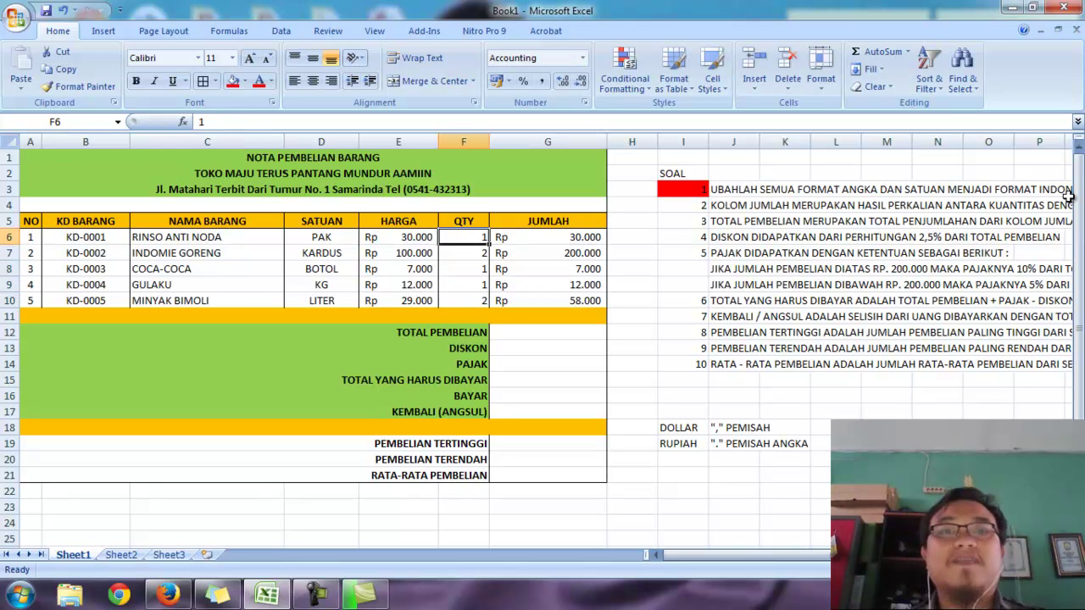
pyautogui.moveTo(467, 238); pyautogui.dragTo(475, 302)
pyautogui.click(313, 81)
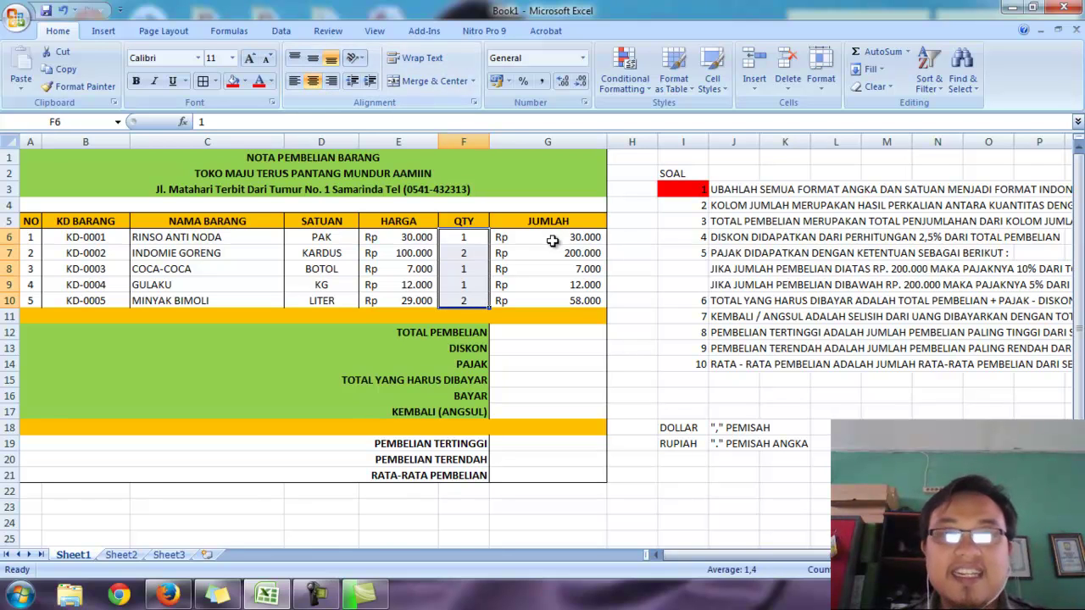
# Test the JUMLAH formula by changing the INDOMIE GORENG quantity in F7 to 1 and restoring it to 2
pyautogui.moveTo(471, 245)
pyautogui.mouseDown()
pyautogui.moveTo(459, 266)
pyautogui.moveTo(469, 291)
pyautogui.moveTo(471, 244)
pyautogui.mouseUp()
pyautogui.click(473, 253)
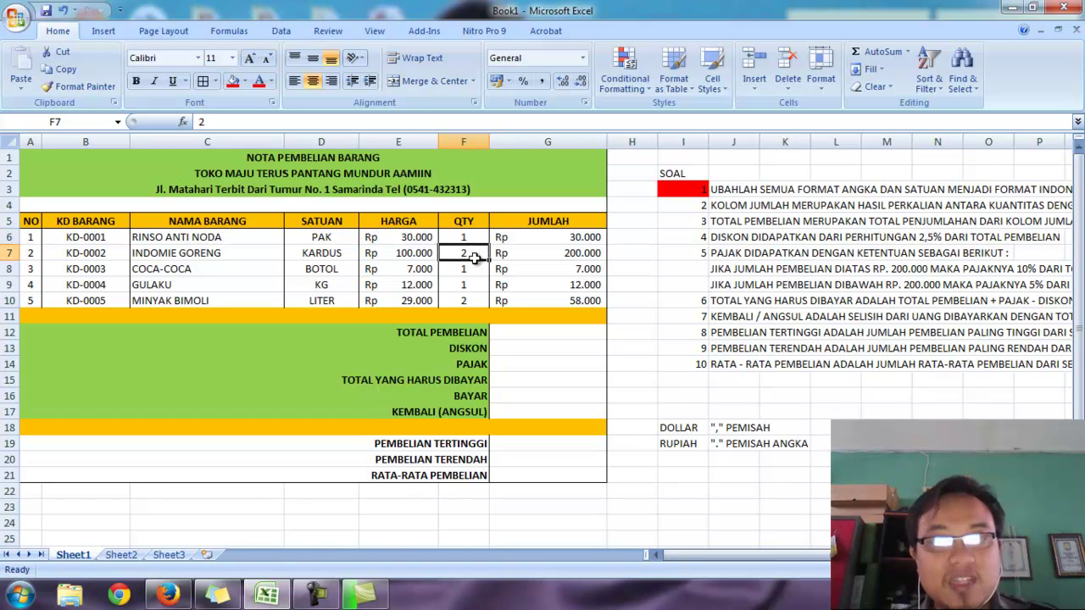
pyautogui.write('1')
pyautogui.click(478, 285)
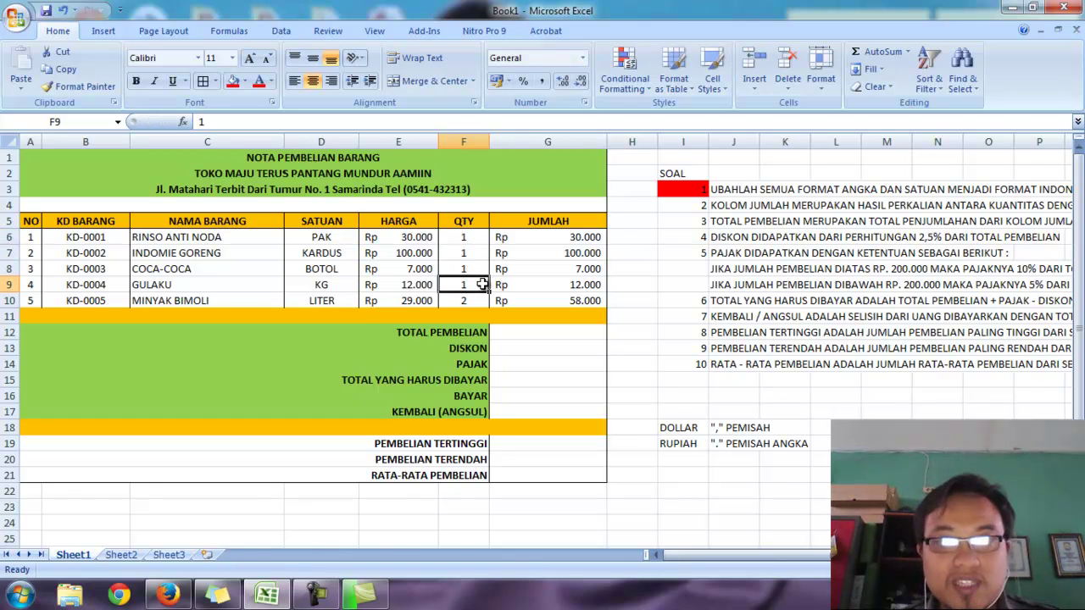
pyautogui.click(476, 253)
pyautogui.write('2')
pyautogui.press('Return')
pyautogui.click(479, 285)
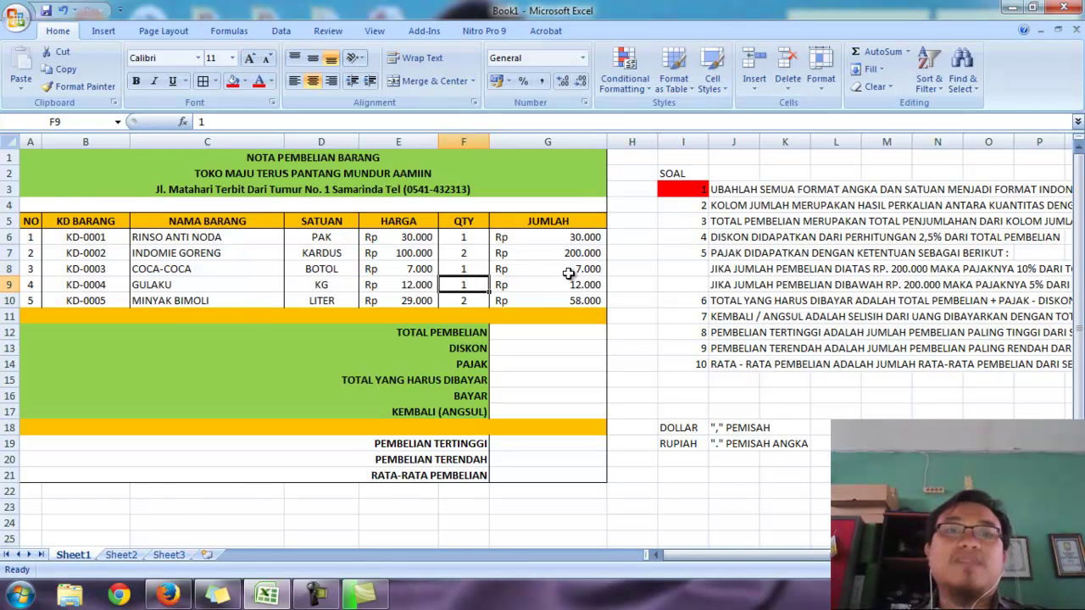
pyautogui.click(474, 240)
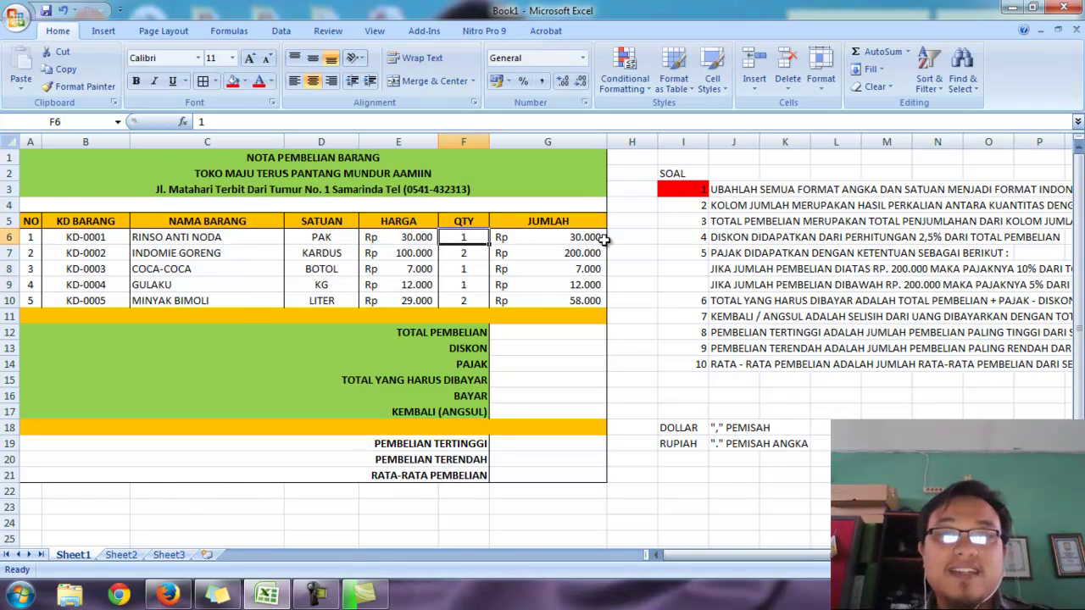
# Fill the question number cell I4 with red to mark question 2 as done, and select question 3's number, I5
pyautogui.click(693, 207)
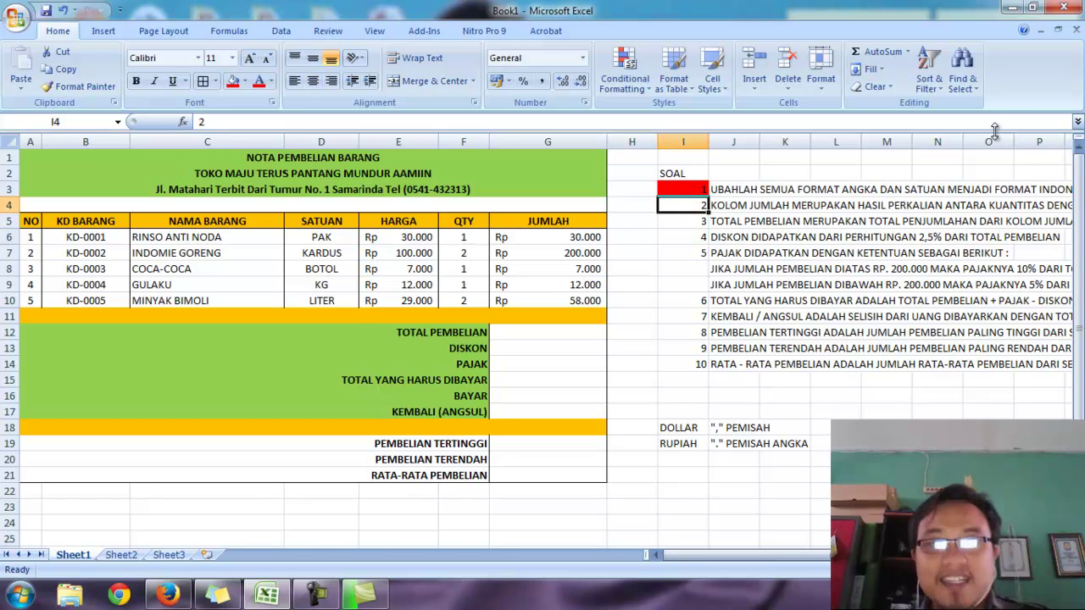
pyautogui.click(232, 82)
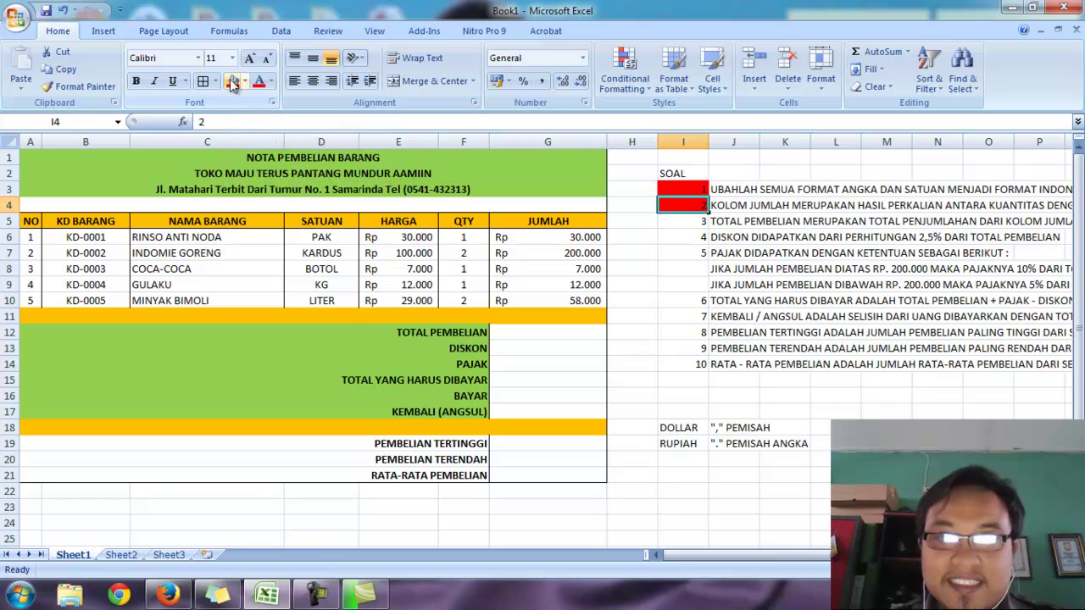
pyautogui.click(694, 224)
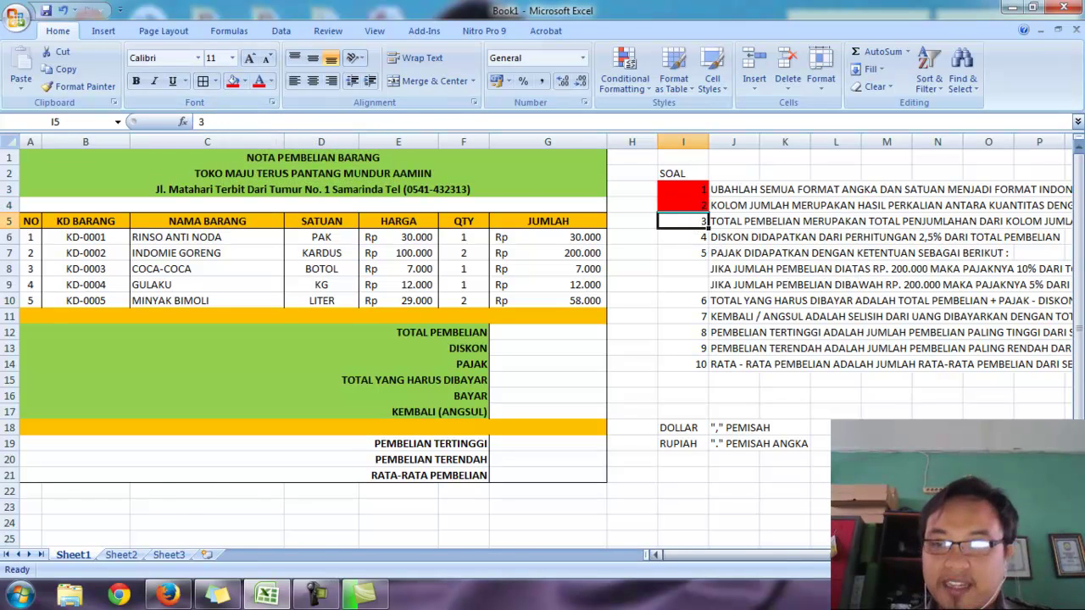
# Read question 3 in full and enter the TOTAL PEMBELIAN formula =SUM(G6:G10) in G12
pyautogui.hscroll(4, 490, 310)
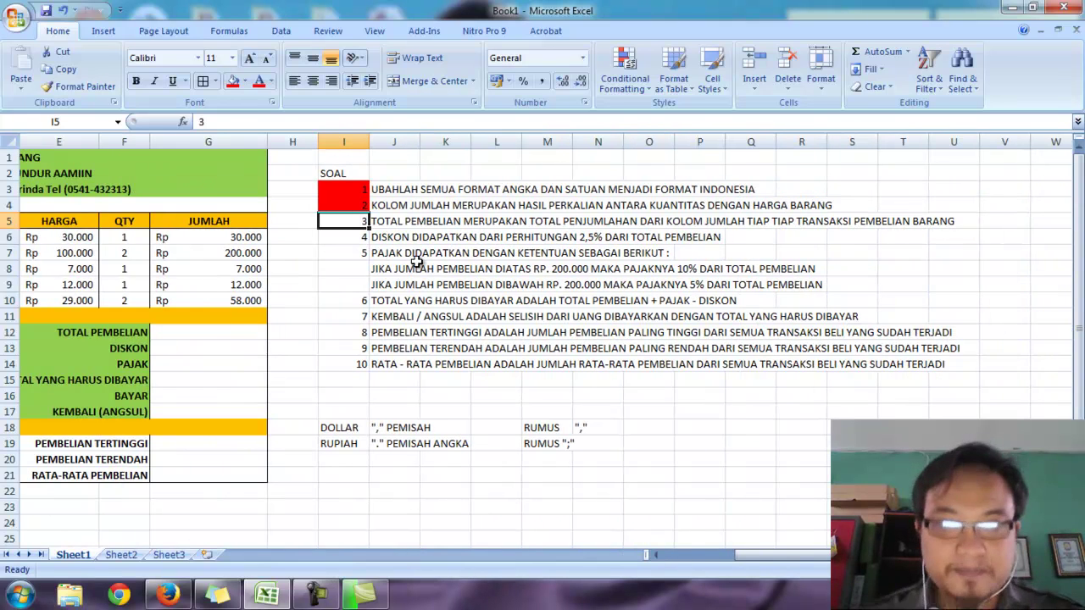
pyautogui.click(655, 558)
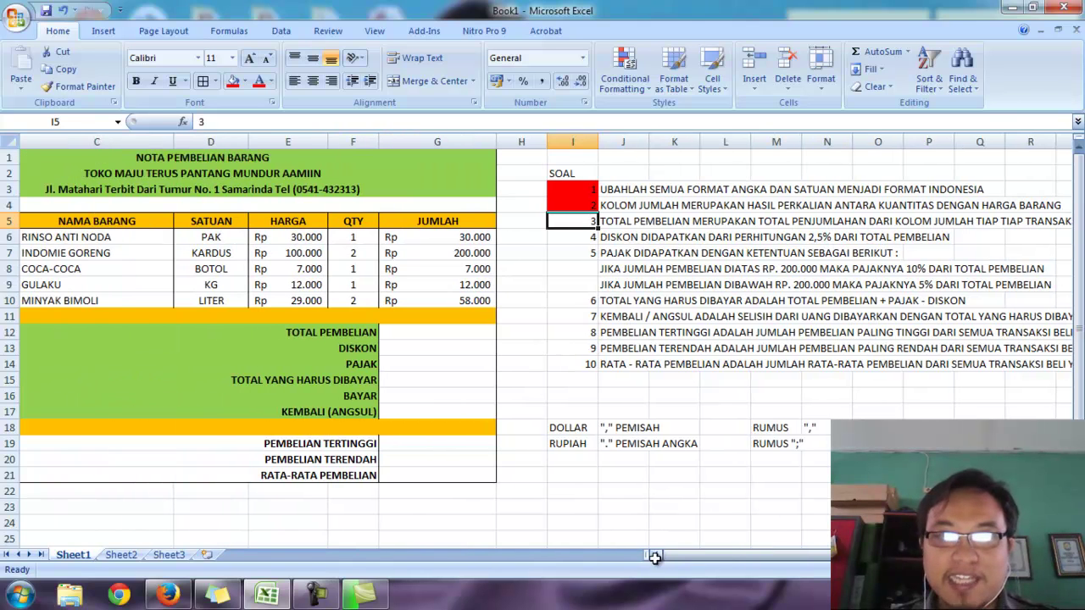
pyautogui.click(403, 330)
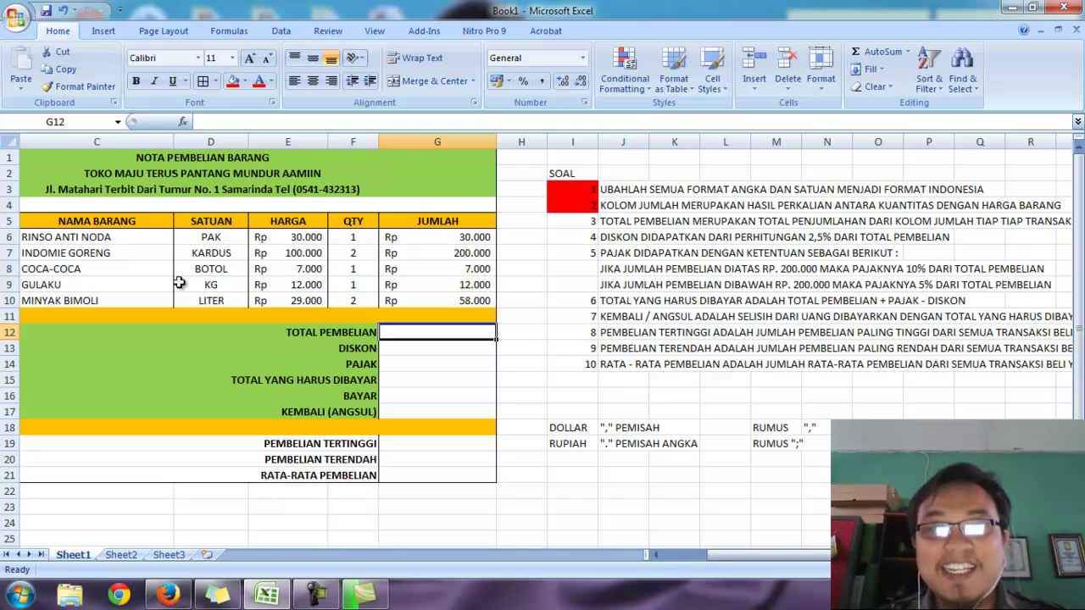
pyautogui.write('=')
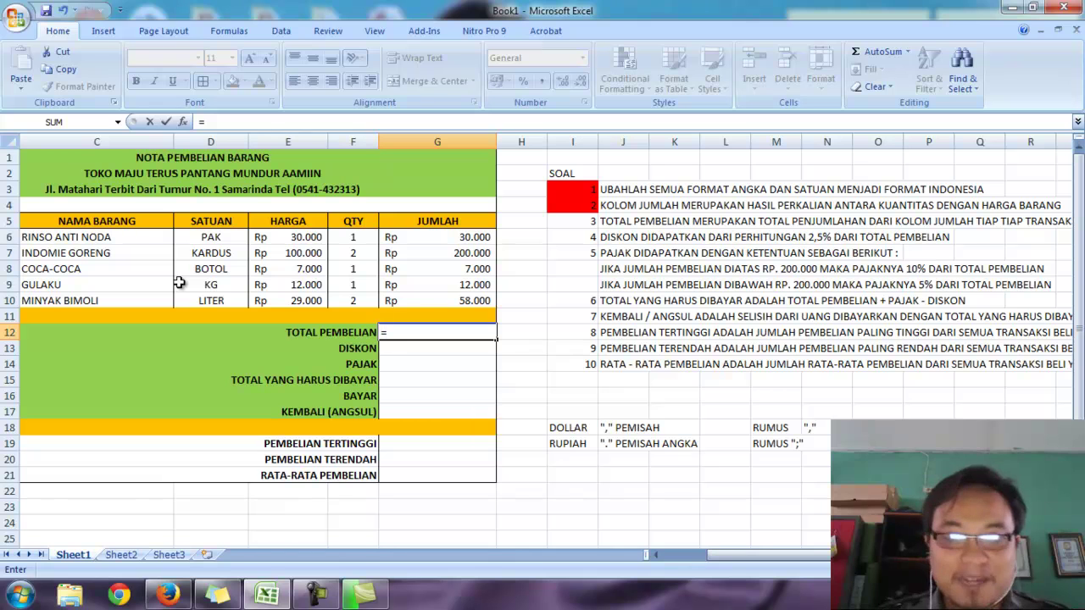
pyautogui.write('SUM')
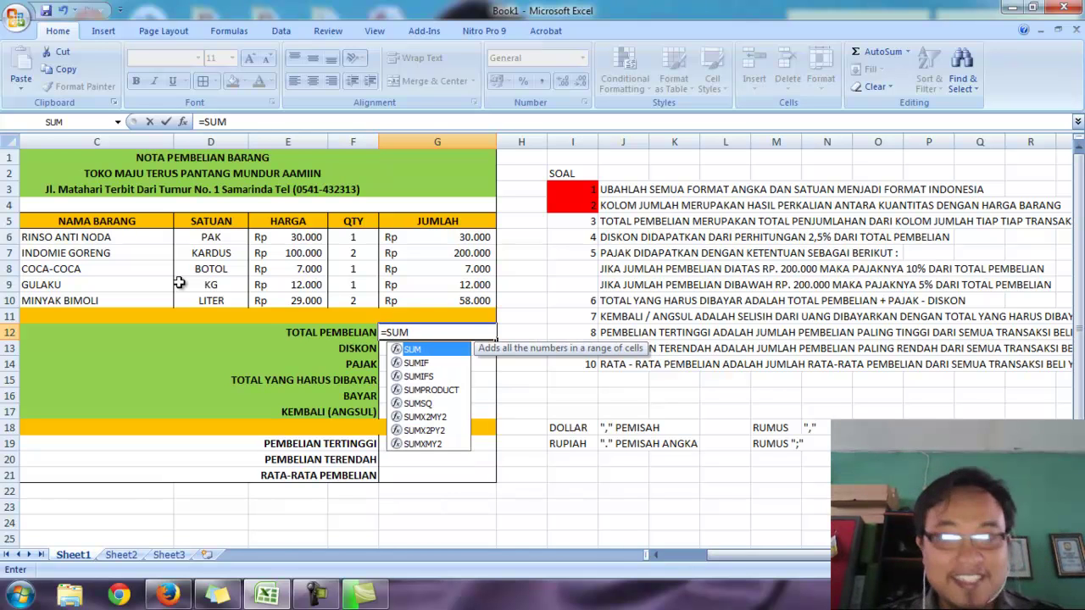
pyautogui.write('(')
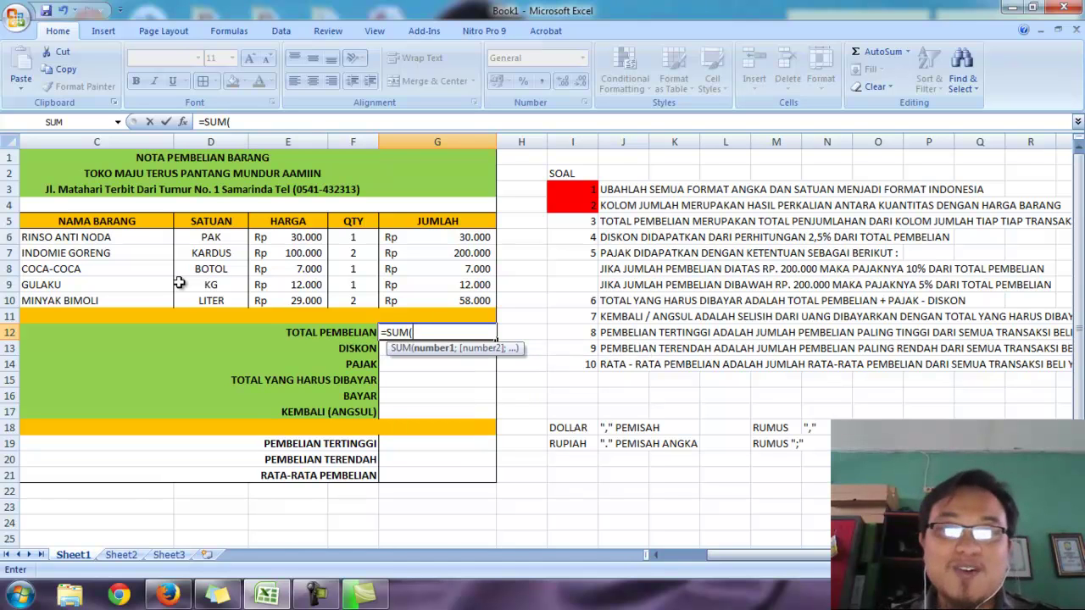
pyautogui.click(434, 241)
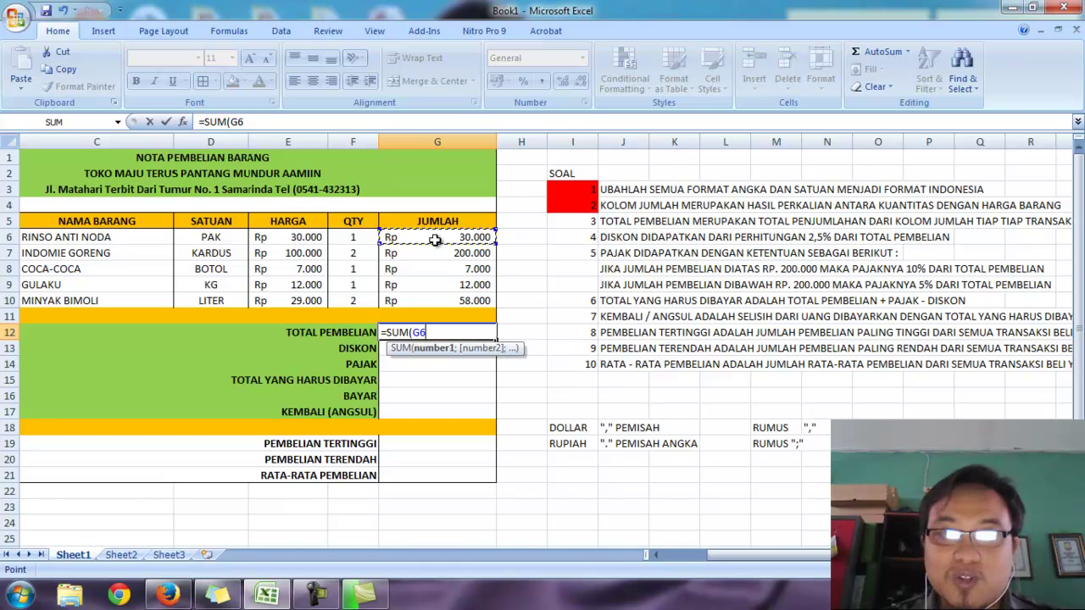
pyautogui.moveTo(434, 241); pyautogui.dragTo(430, 295)
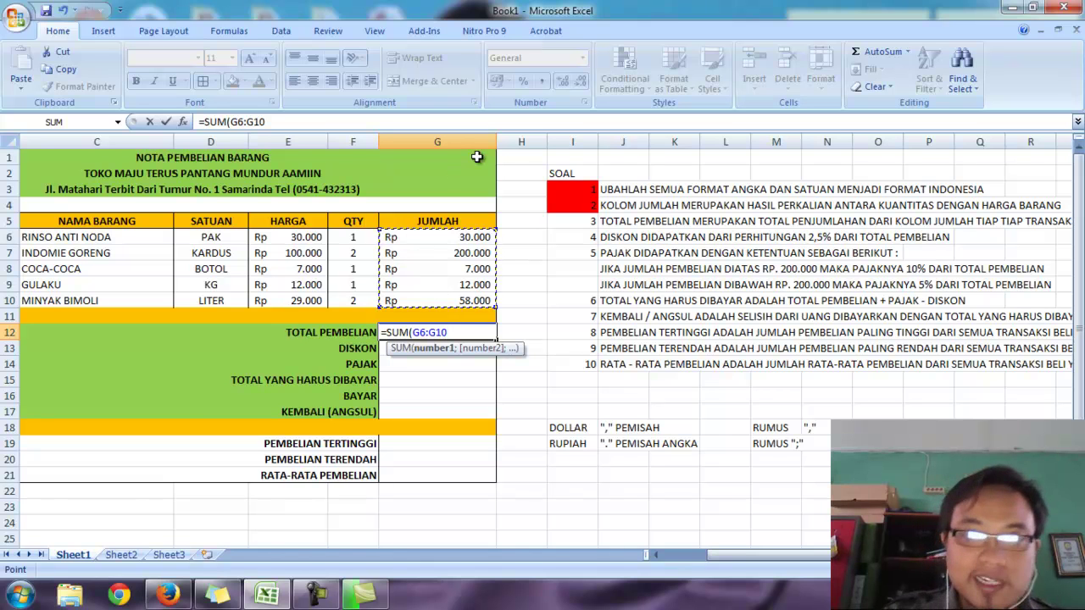
pyautogui.write(')')
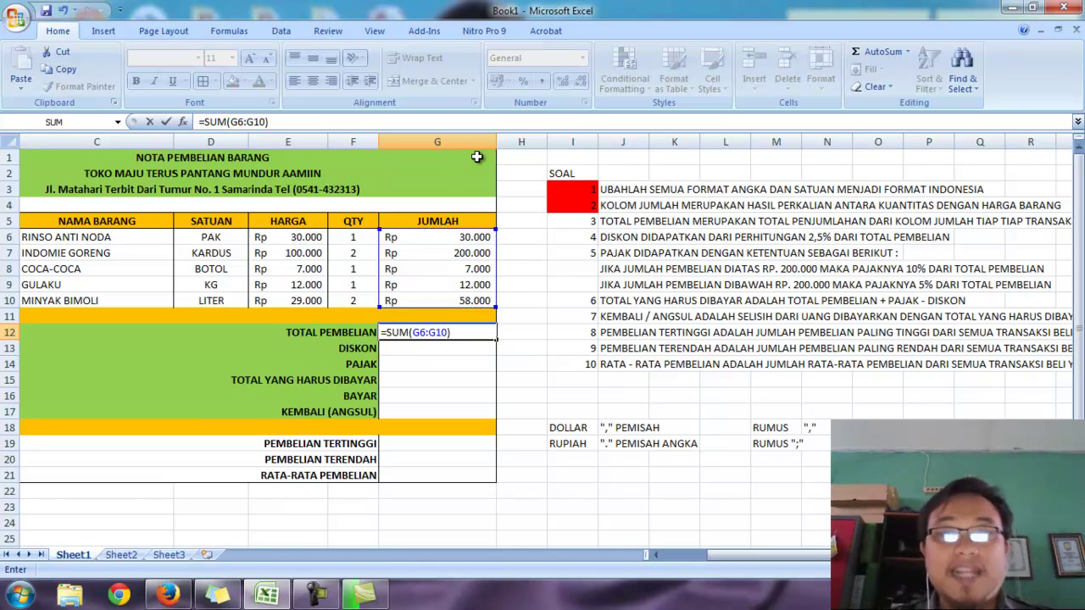
pyautogui.press('Return')
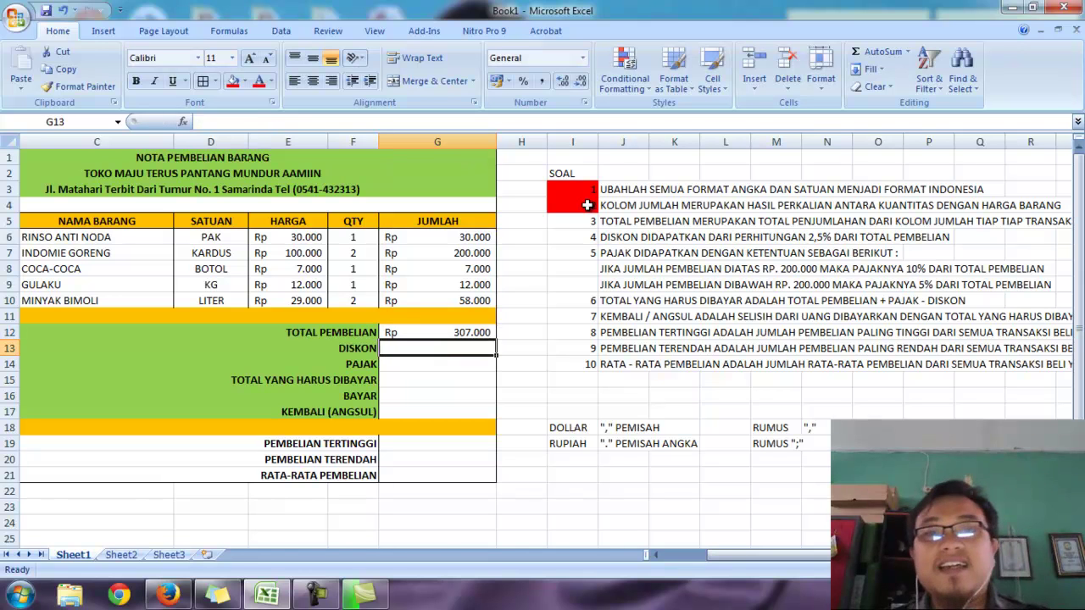
pyautogui.click(468, 333)
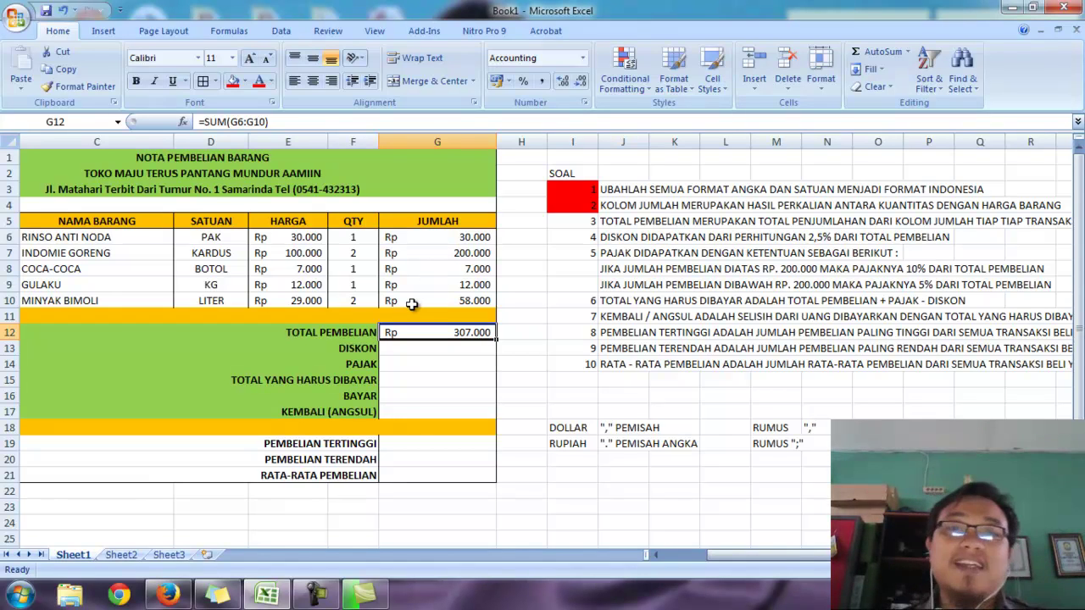
# Fill the question number cell I5 with red to mark question 3 as done, and select question 4's number, I6
pyautogui.click(581, 222)
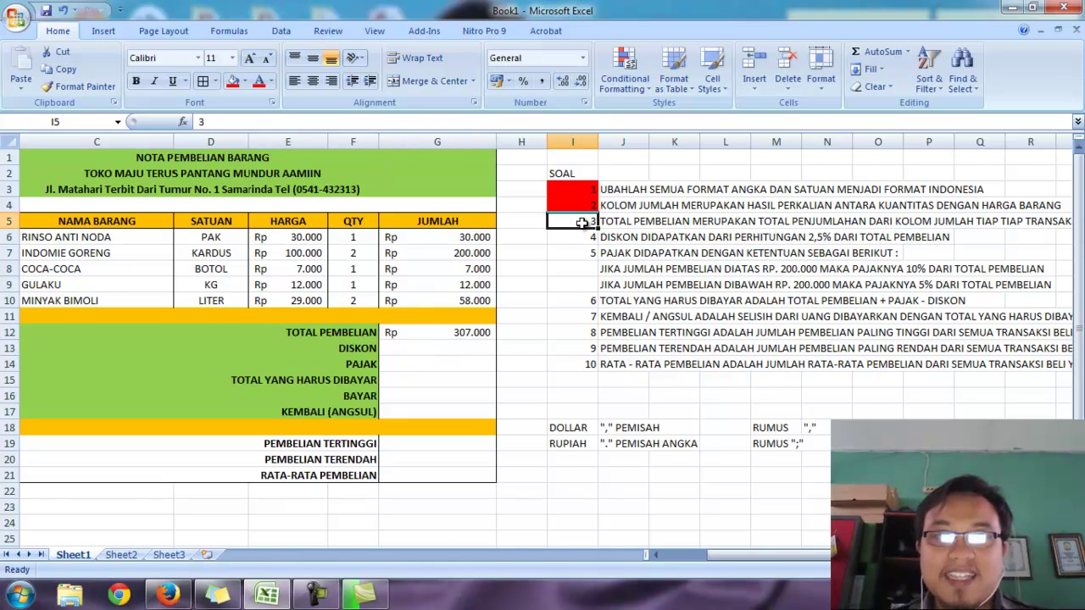
pyautogui.click(233, 80)
pyautogui.click(585, 233)
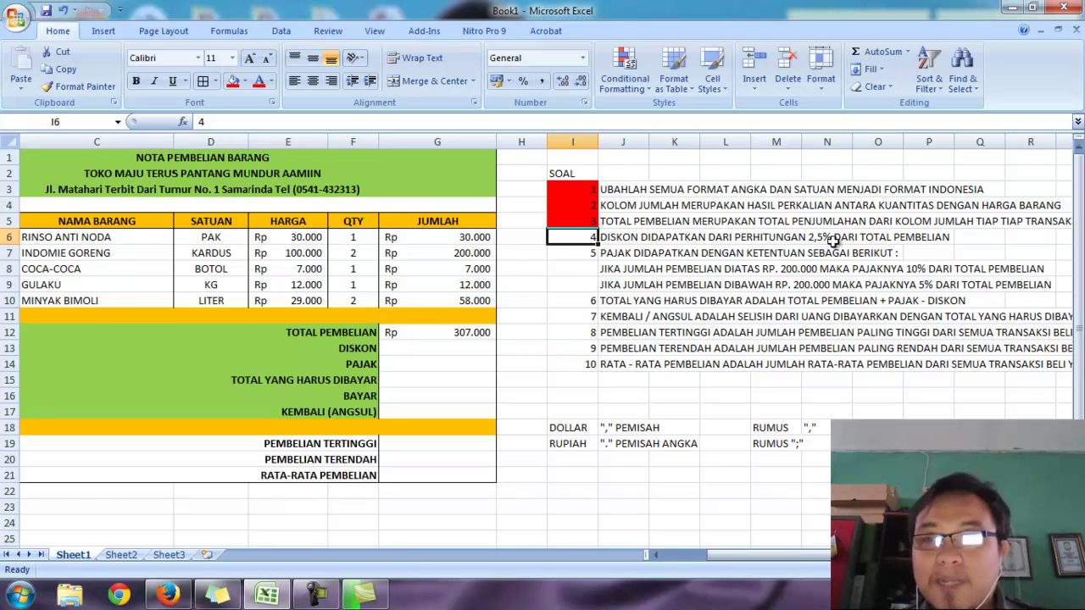
# Calculate the DISKON in G13 with the formula =2,5%*G12
pyautogui.click(414, 350)
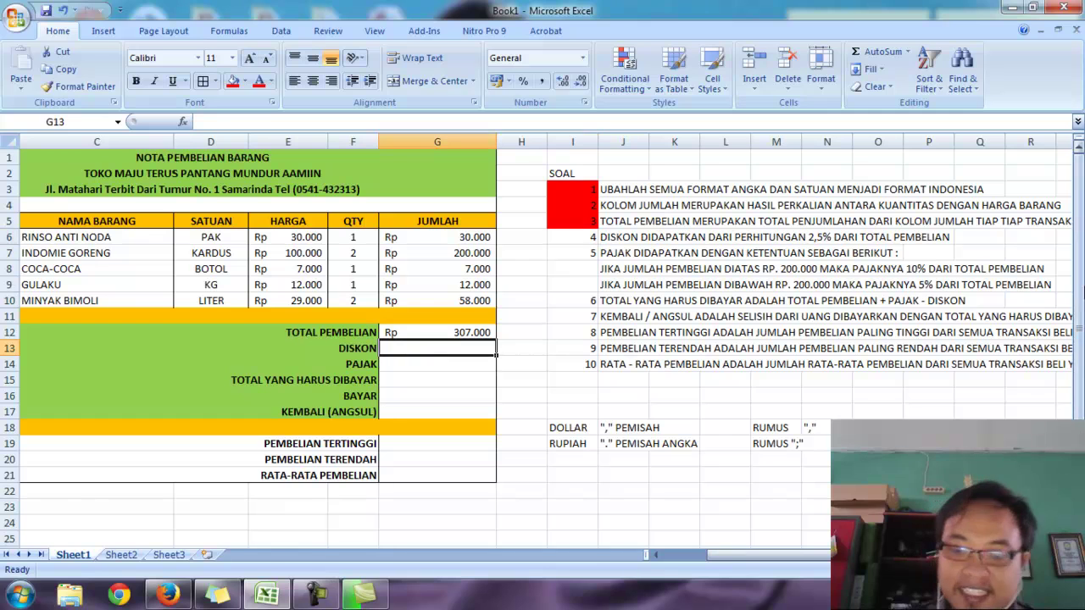
pyautogui.write('=2,5%*')
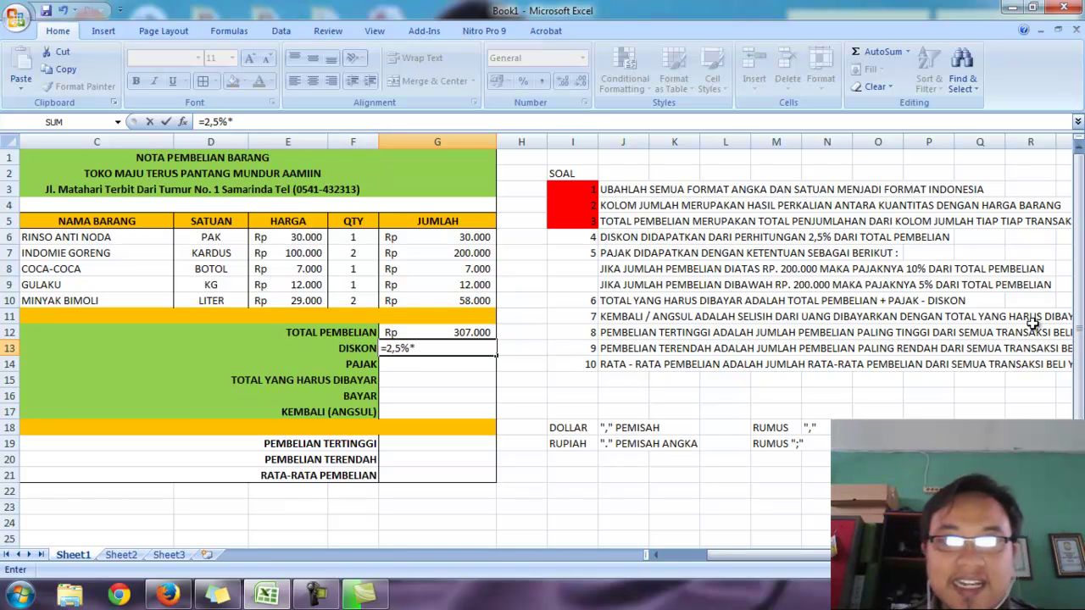
pyautogui.click(437, 332)
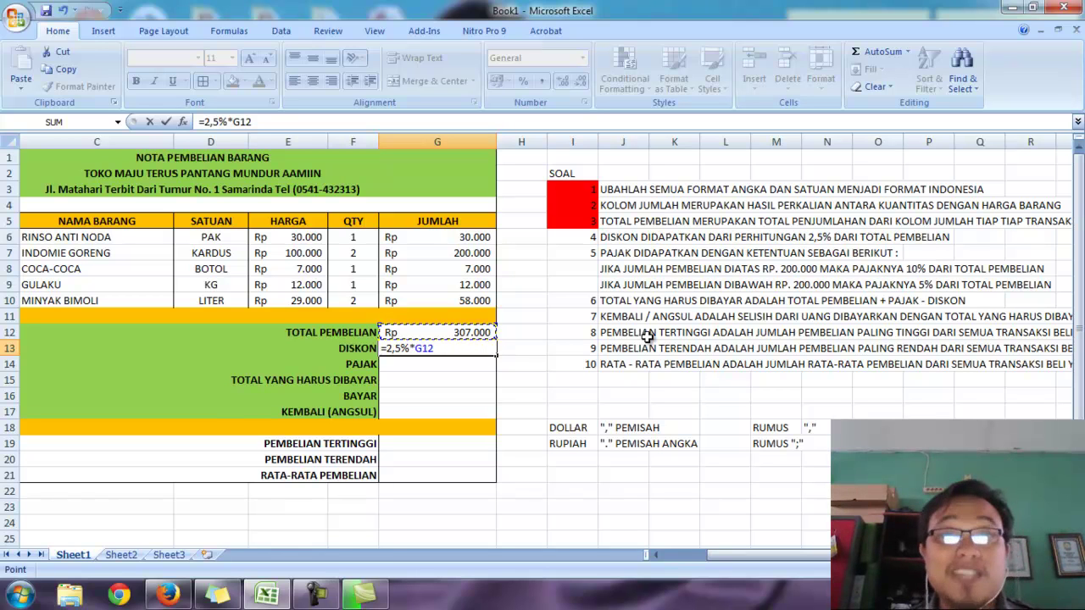
pyautogui.press('Return')
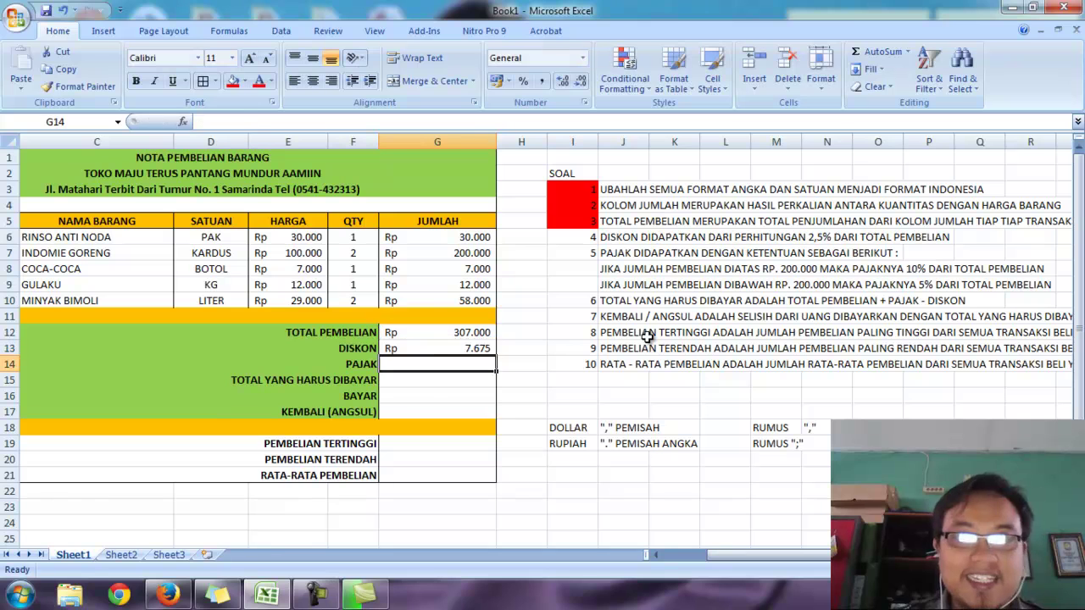
pyautogui.click(429, 349)
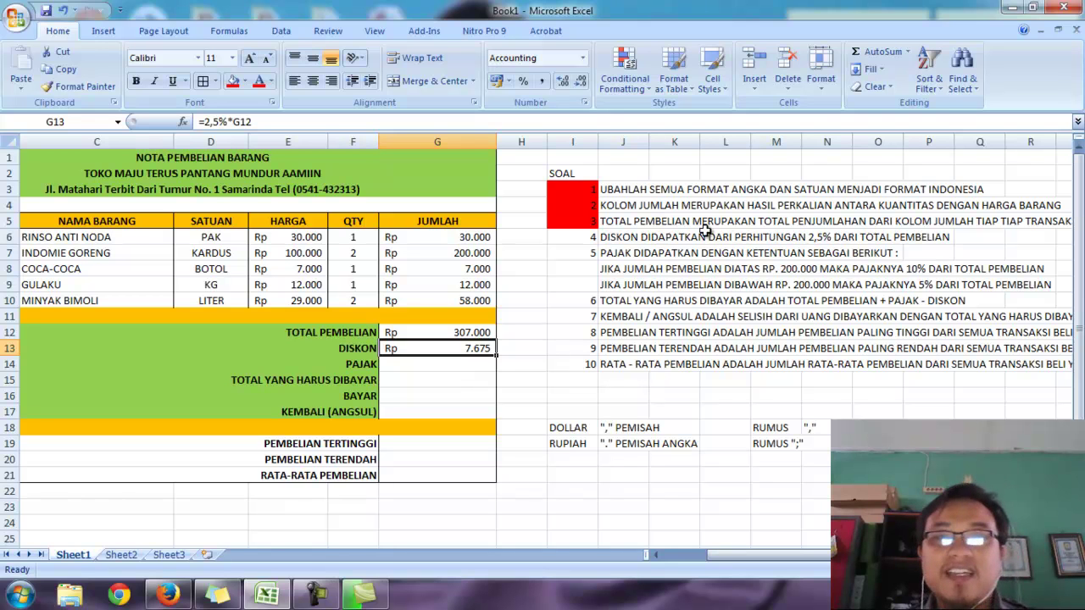
# Fill the question number cell I6 with red to mark question 4 as done, and select question 5's number, I7
pyautogui.click(578, 236)
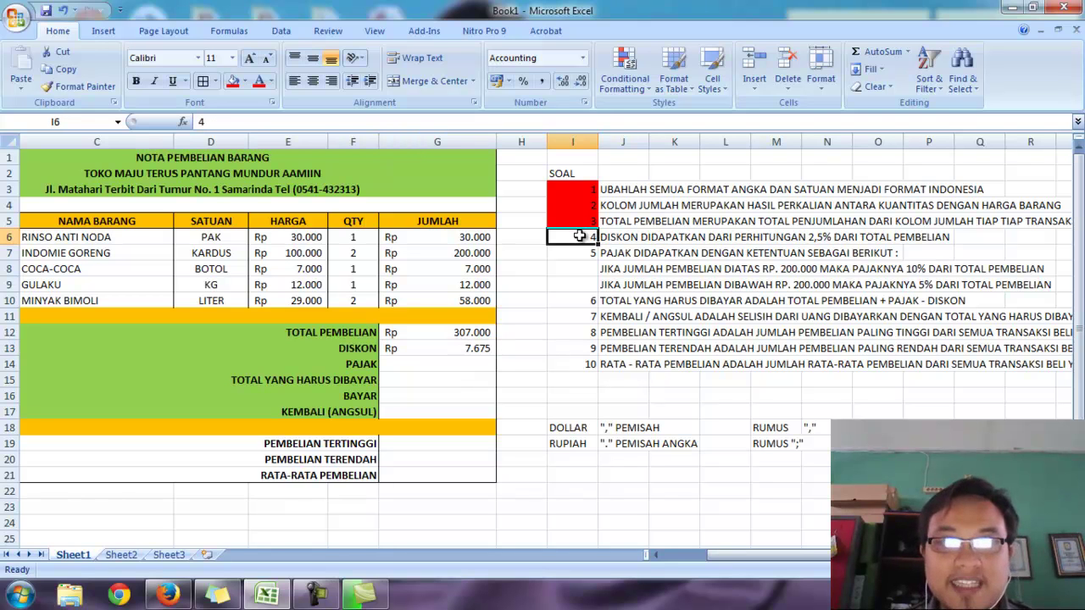
pyautogui.click(233, 82)
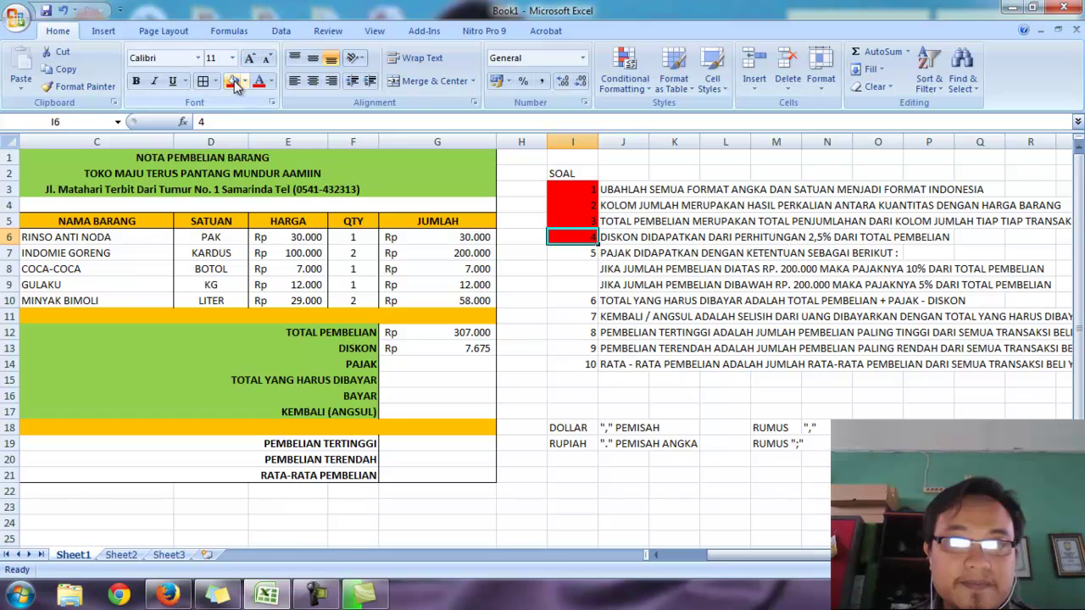
pyautogui.click(573, 252)
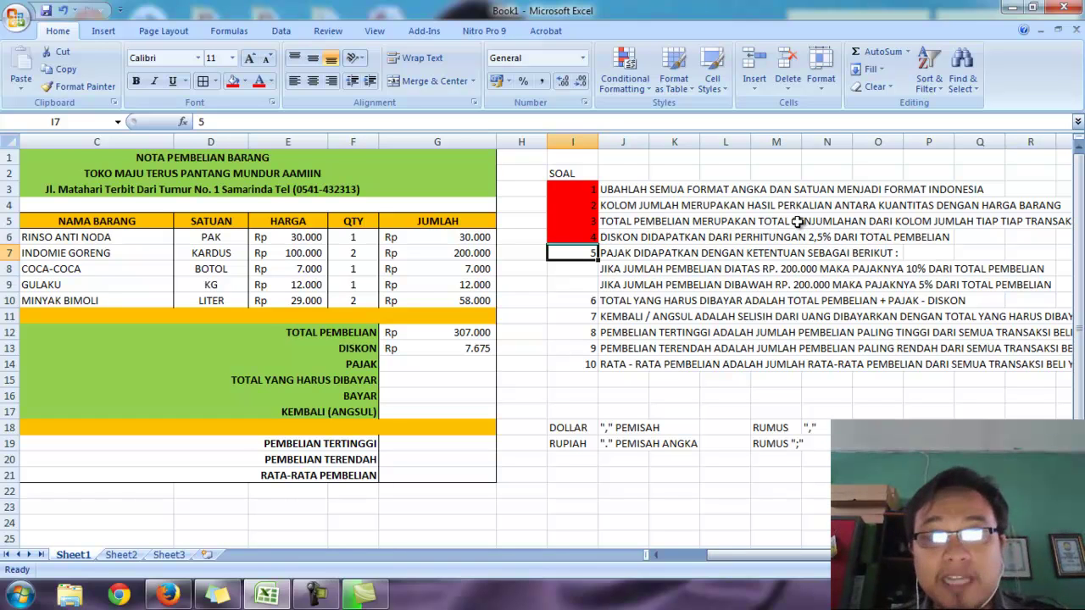
# Review question 5's tax rules and start the PAJAK formula in G14 as an IF testing G12>200000
pyautogui.click(626, 268)
pyautogui.click(625, 252)
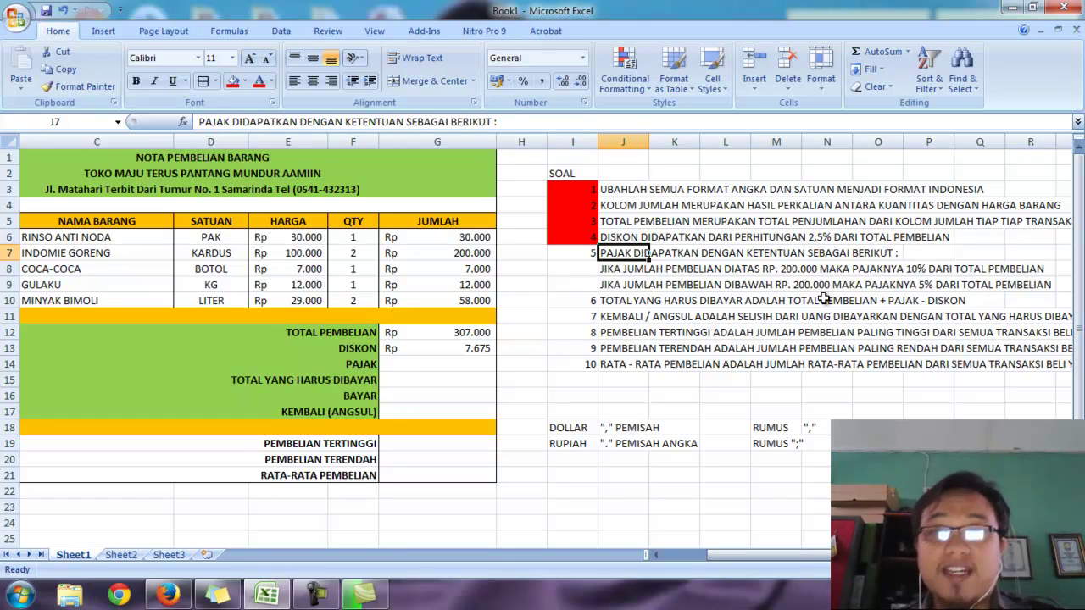
pyautogui.click(610, 269)
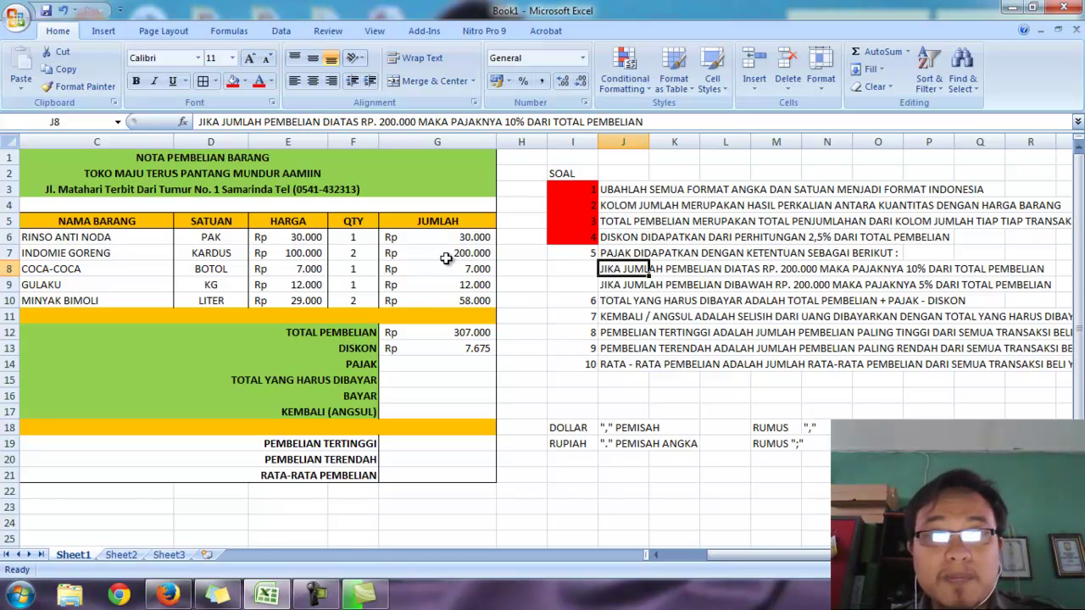
pyautogui.click(454, 332)
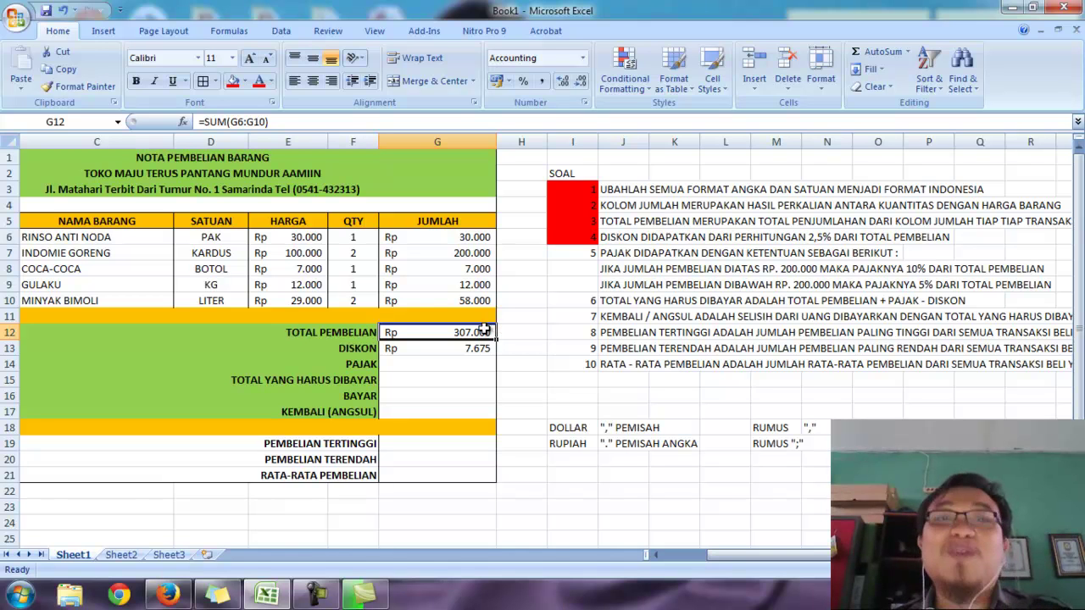
pyautogui.click(449, 366)
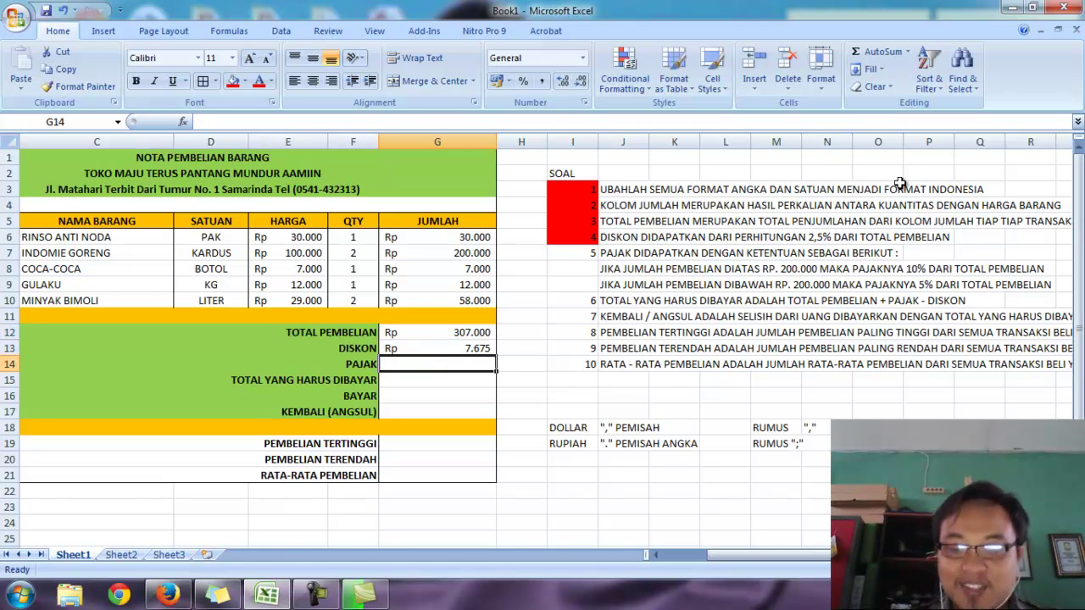
pyautogui.write('=')
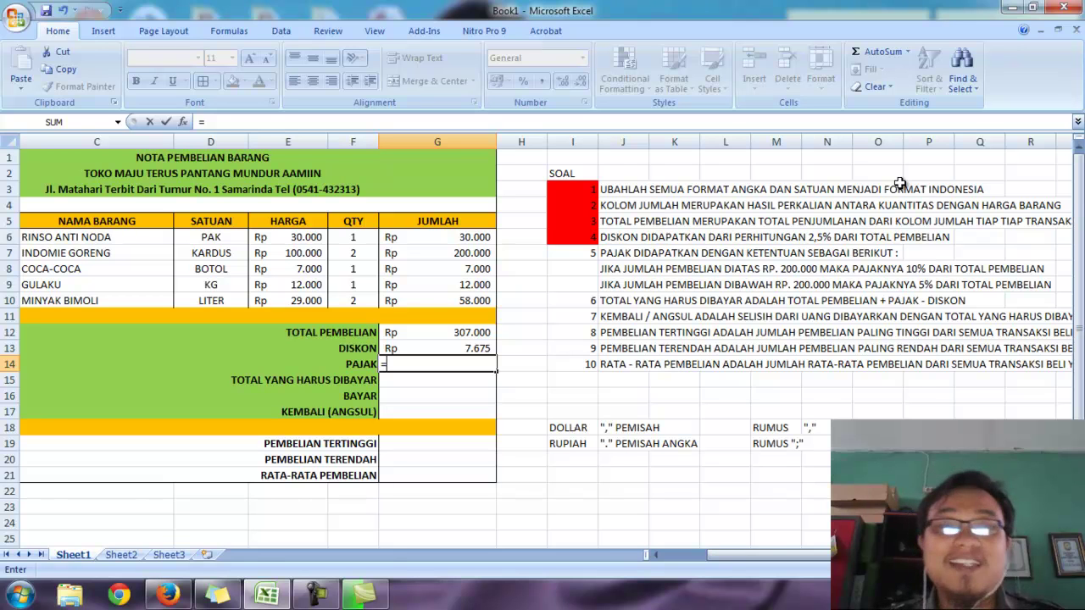
pyautogui.write('IF(')
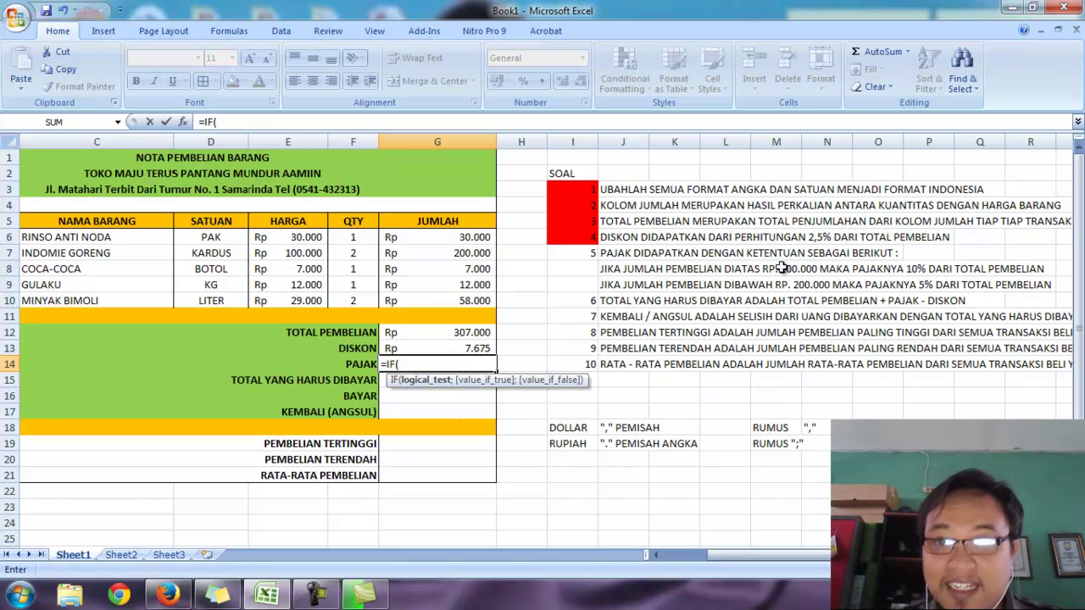
pyautogui.click(426, 335)
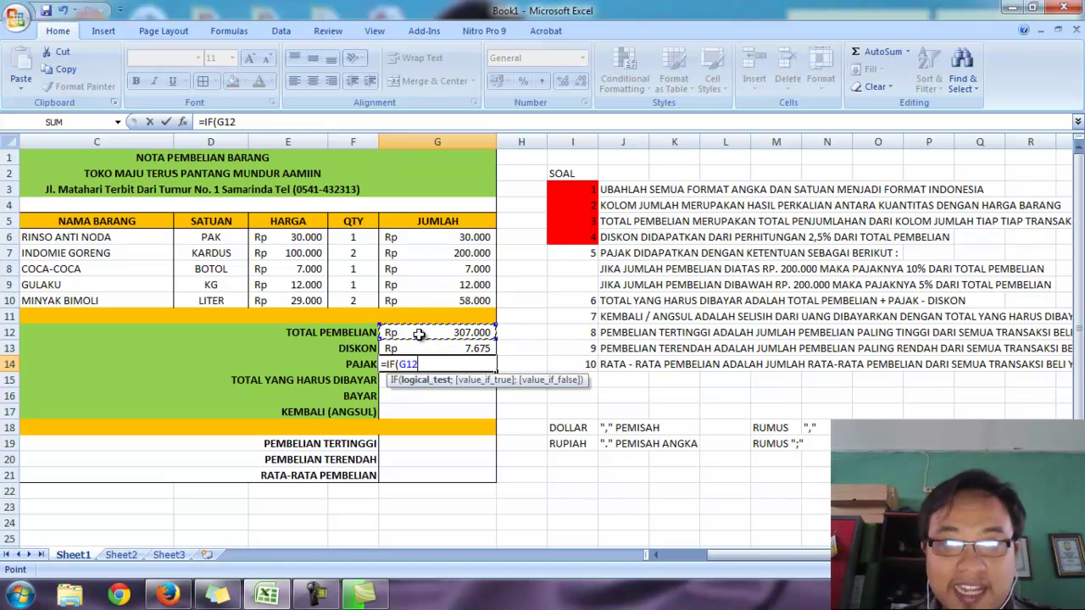
pyautogui.write('>')
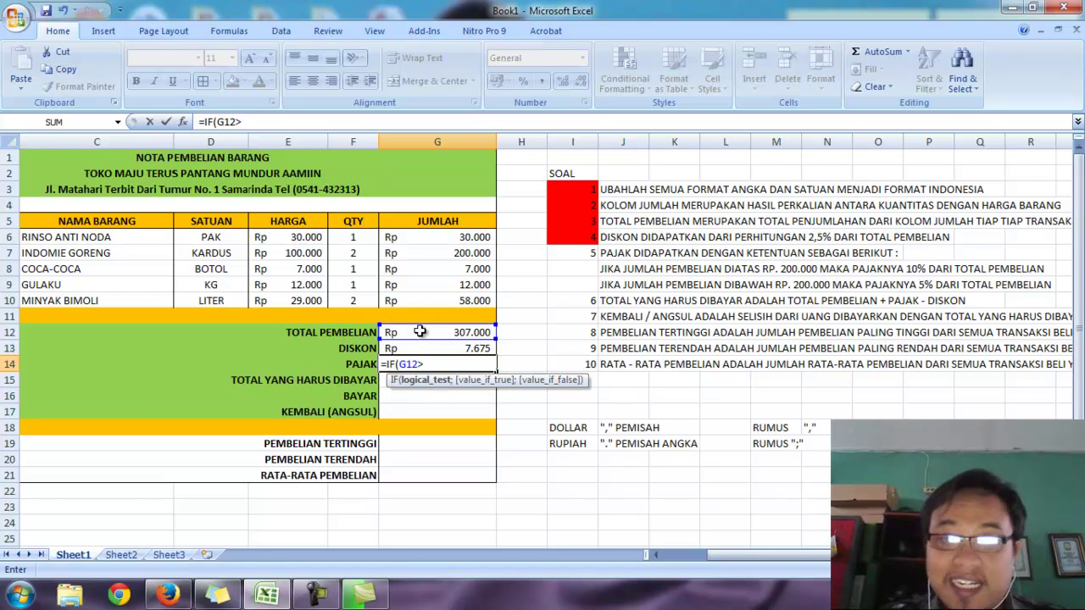
pyautogui.write('200000')
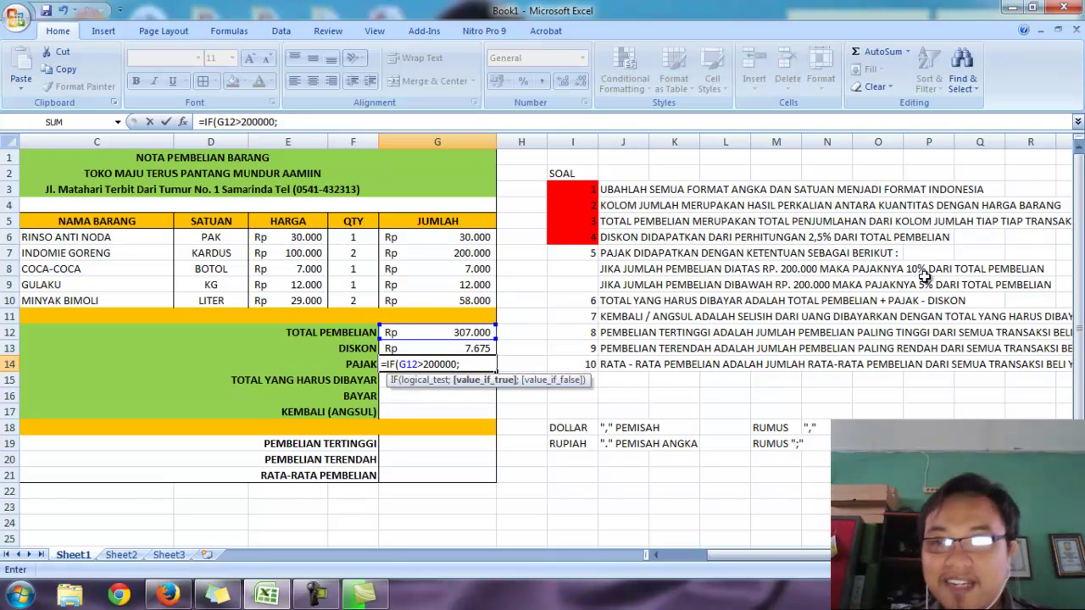
# Complete the PAJAK formula in G14 with 10%*G12 when true and 5%*G12 when false, giving =IF(G12>200000;10%*G12;5%*G12)
pyautogui.write('10%*')
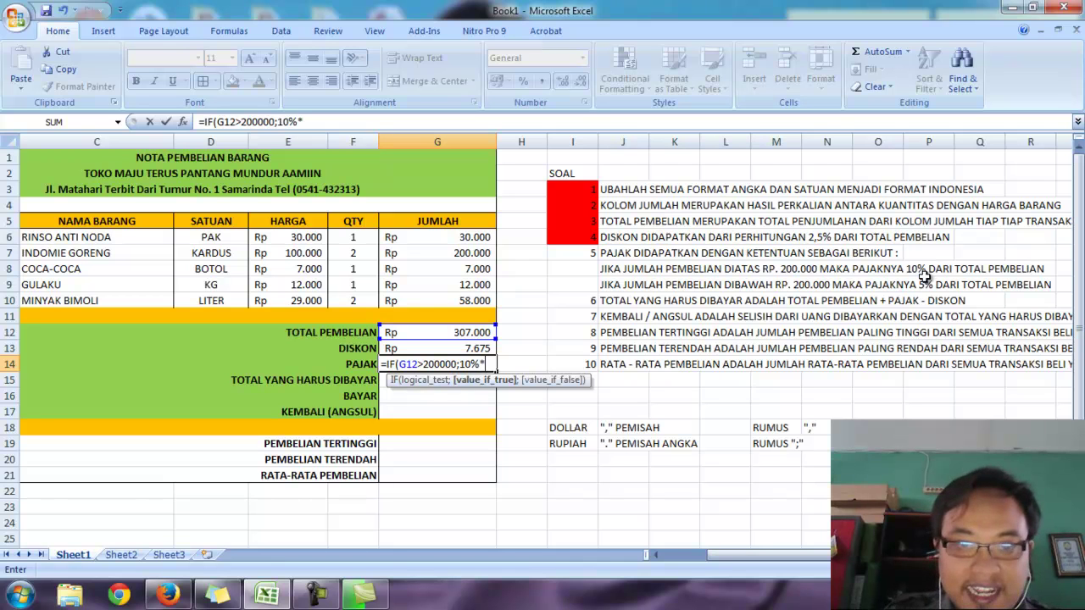
pyautogui.click(429, 331)
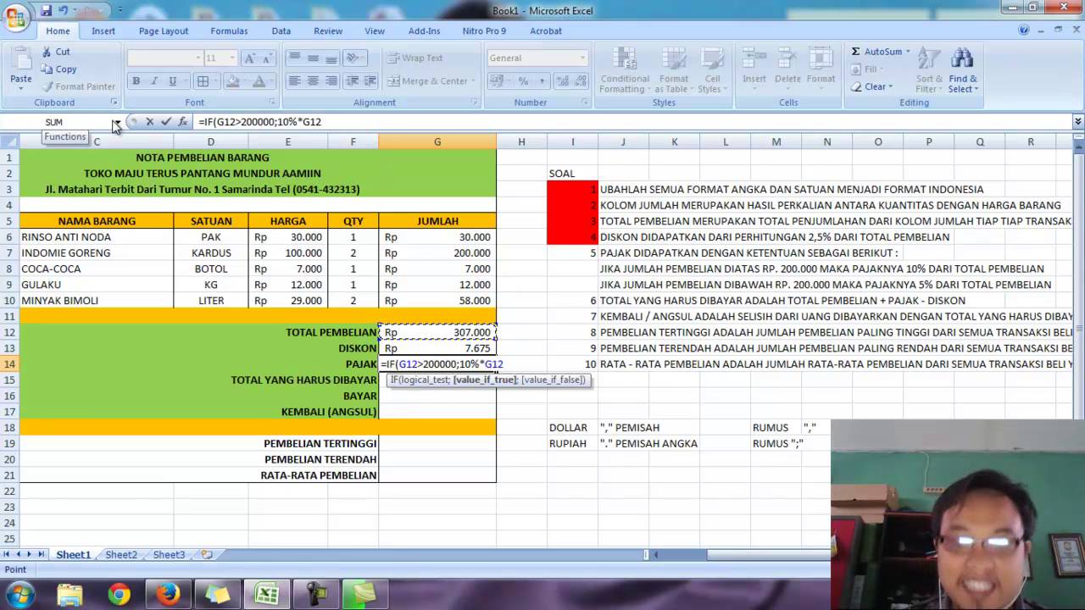
pyautogui.write(';')
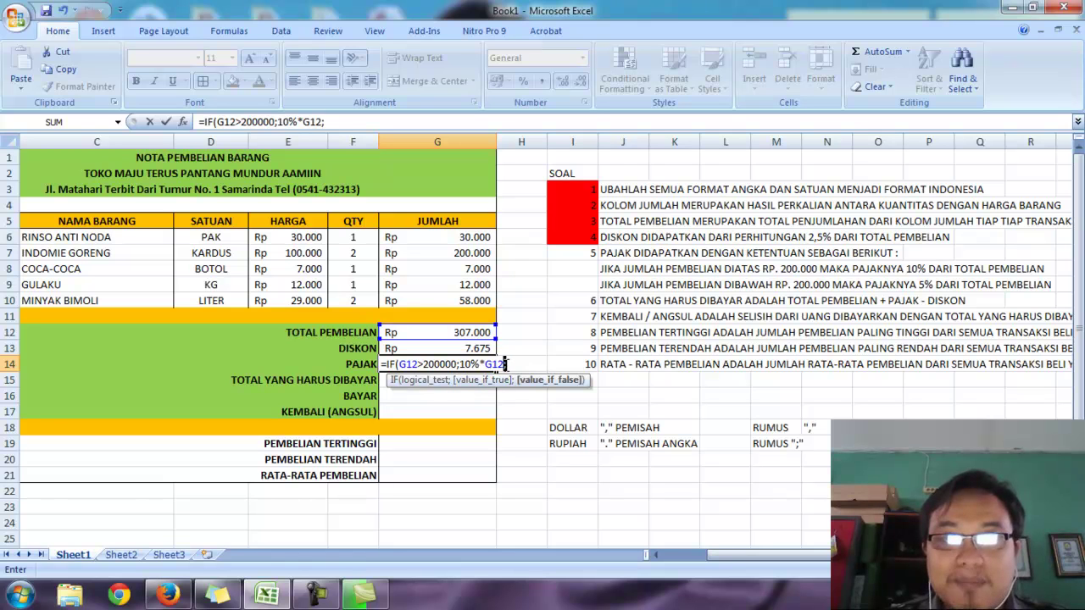
pyautogui.click(503, 364)
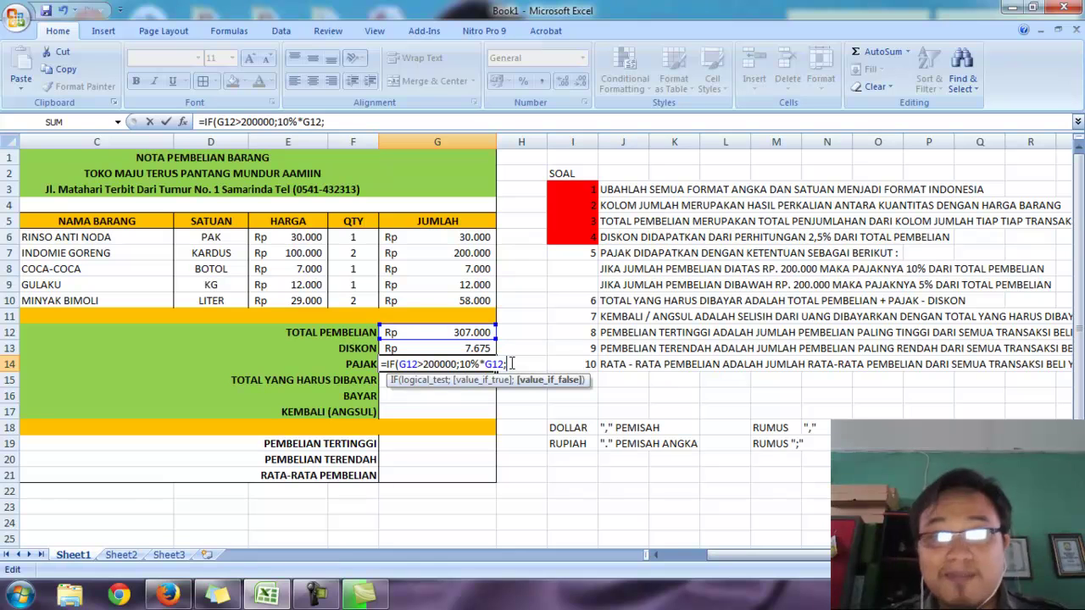
pyautogui.write('5%')
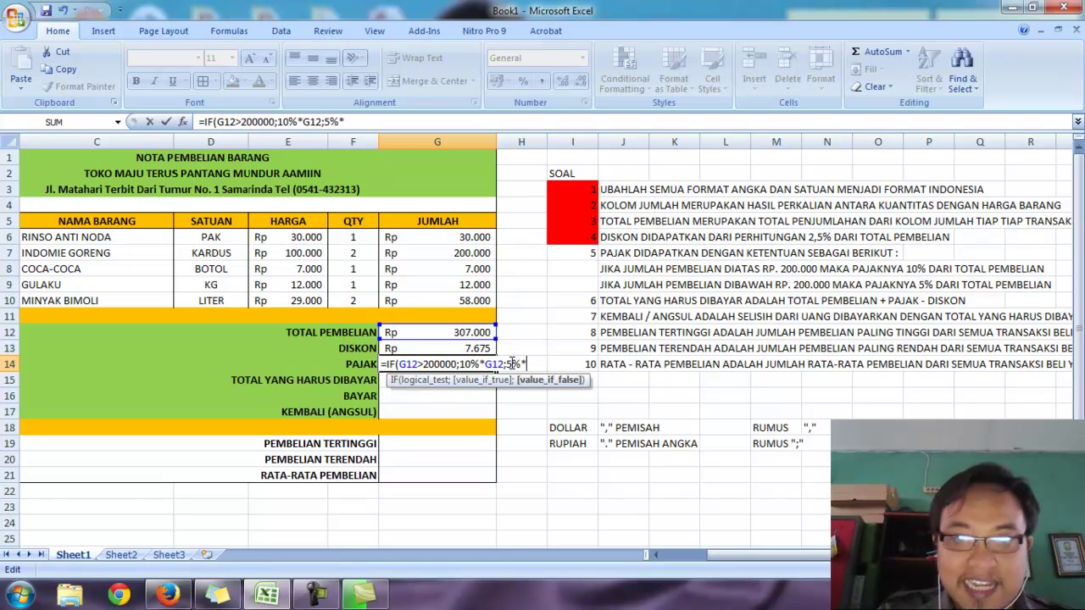
pyautogui.write('*')
pyautogui.click(451, 332)
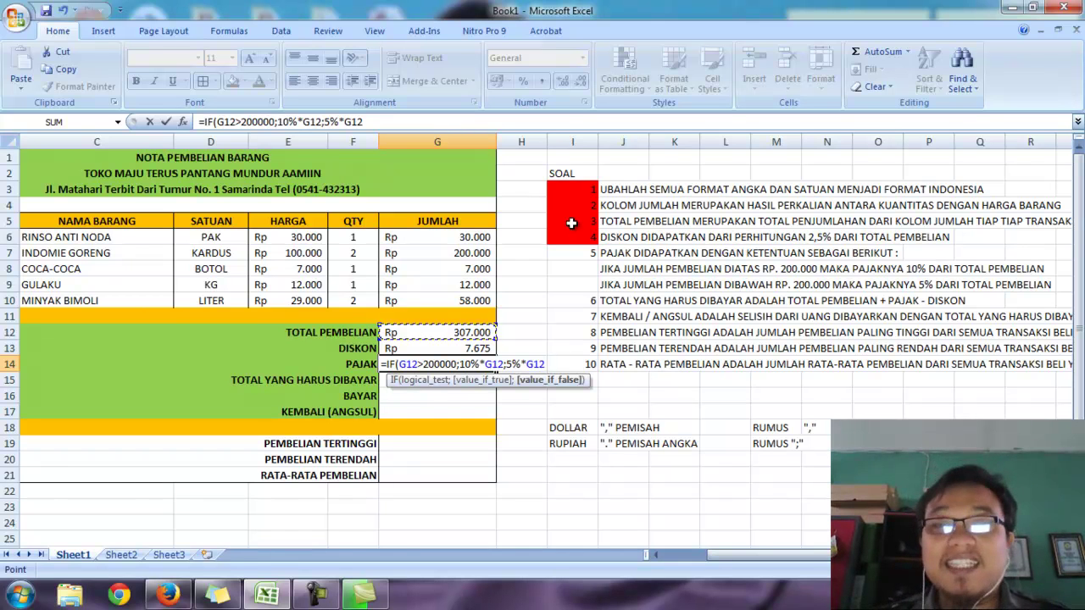
pyautogui.write(')')
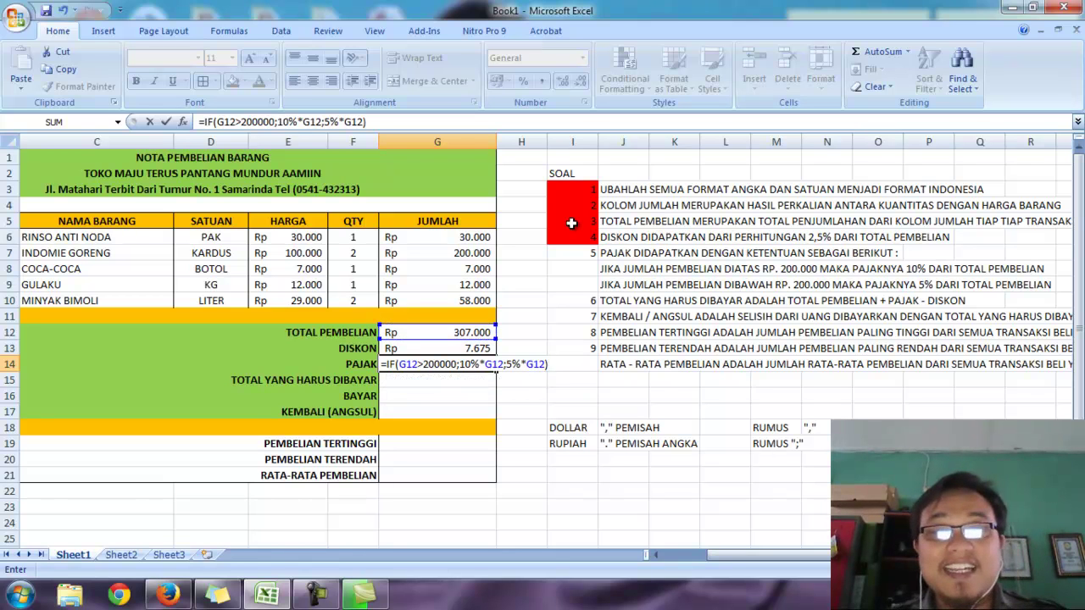
pyautogui.press('Return')
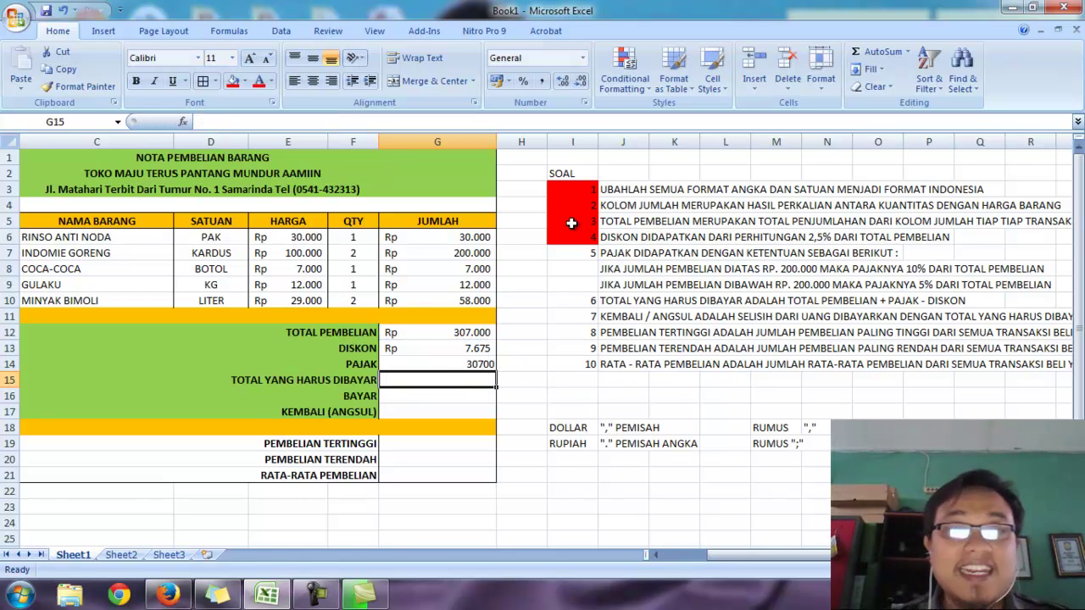
# Format the PAJAK amount in G14 with the Accounting number format in rupiah
pyautogui.click(440, 363)
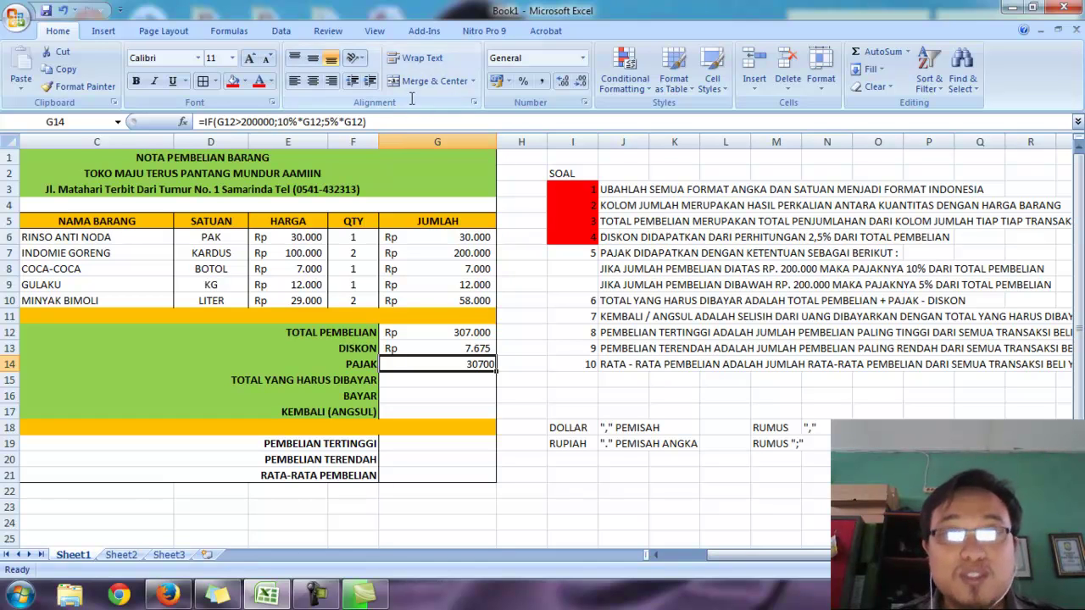
pyautogui.click(582, 58)
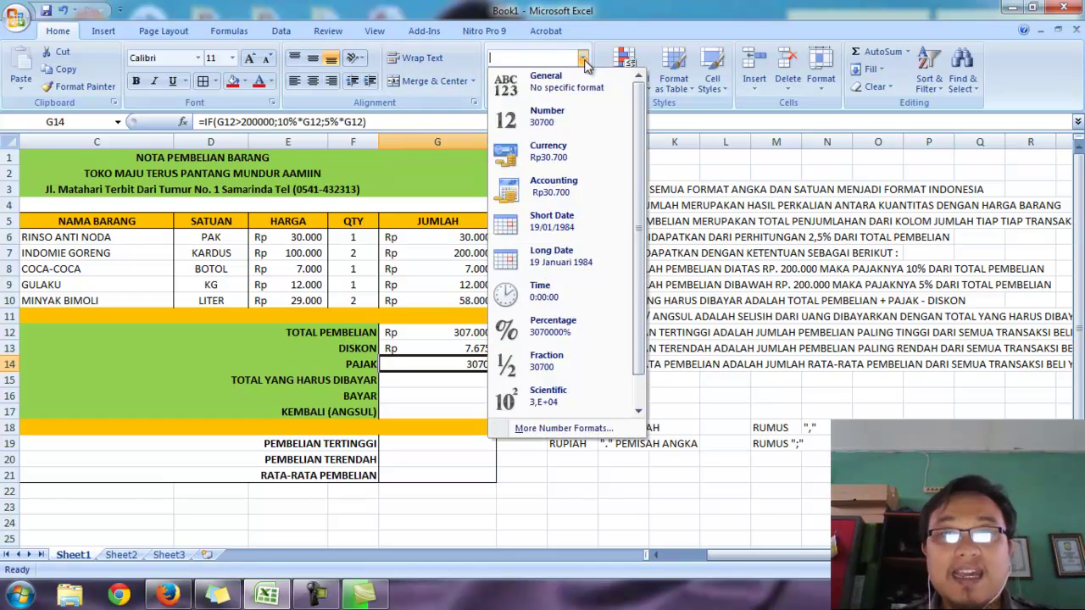
pyautogui.click(563, 186)
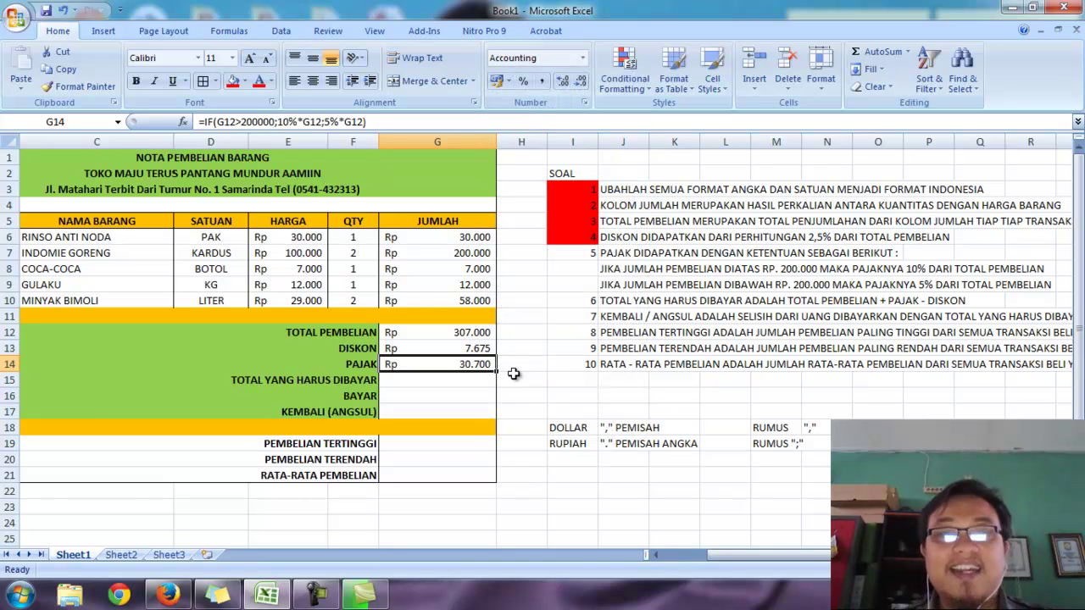
# Fill the question number cell I7 with red to mark question 5 as done, and select question 6's number, I10
pyautogui.click(458, 380)
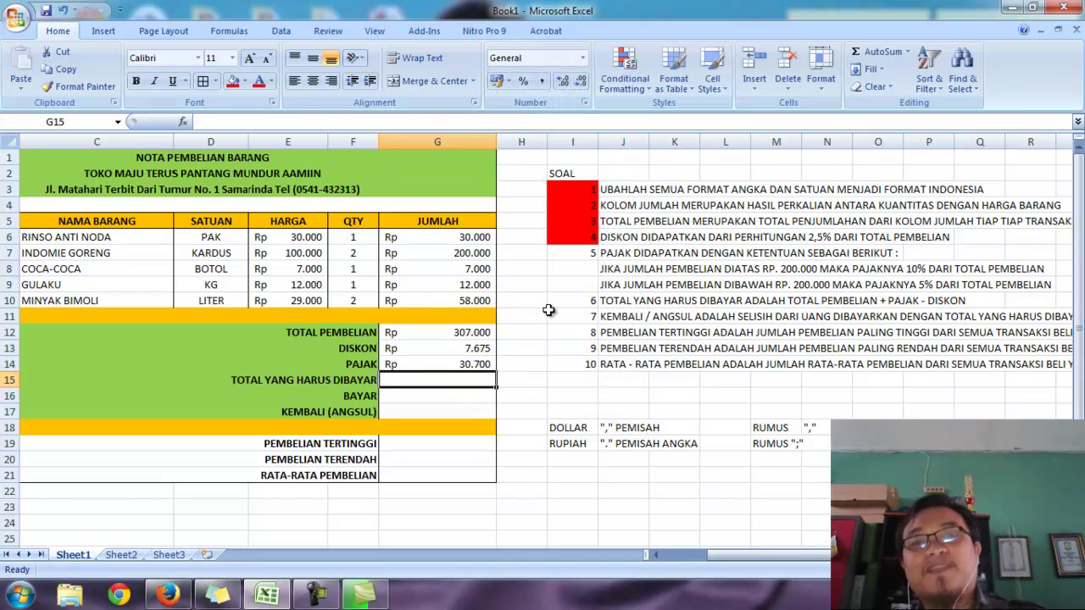
pyautogui.click(591, 257)
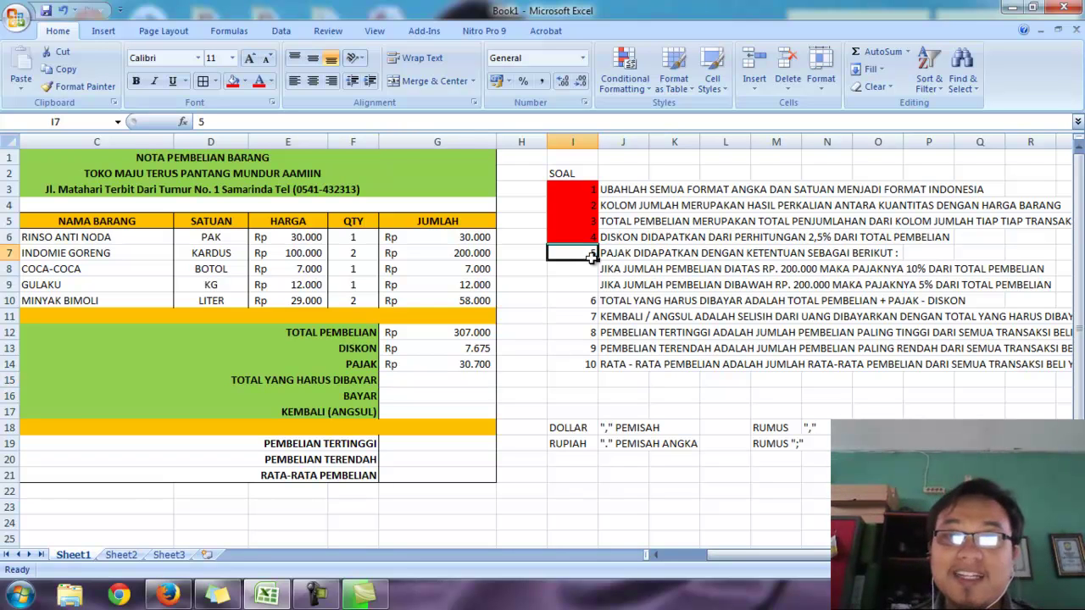
pyautogui.click(232, 80)
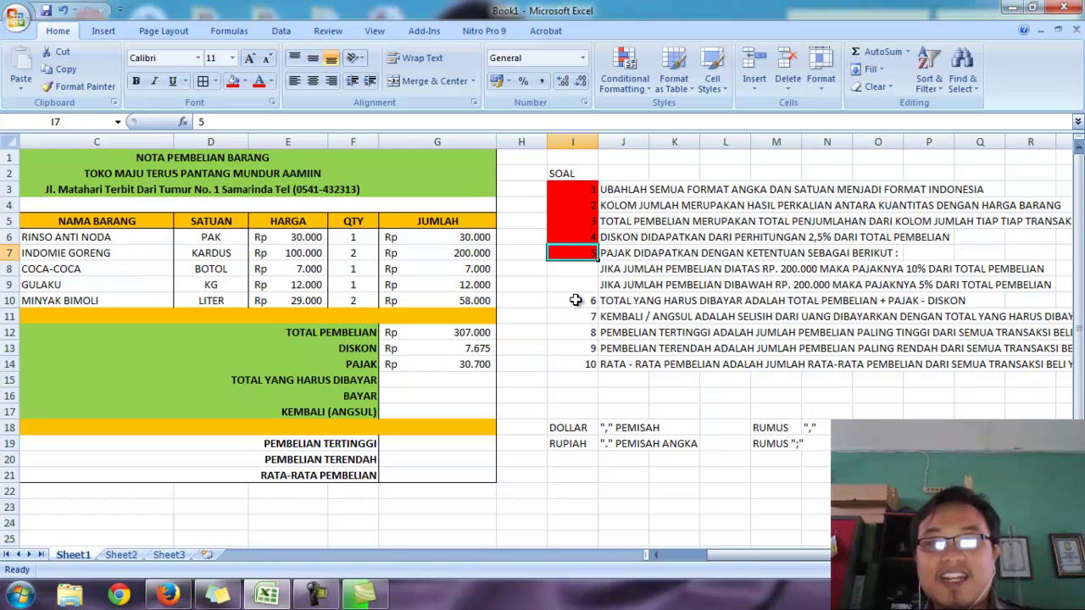
pyautogui.click(574, 300)
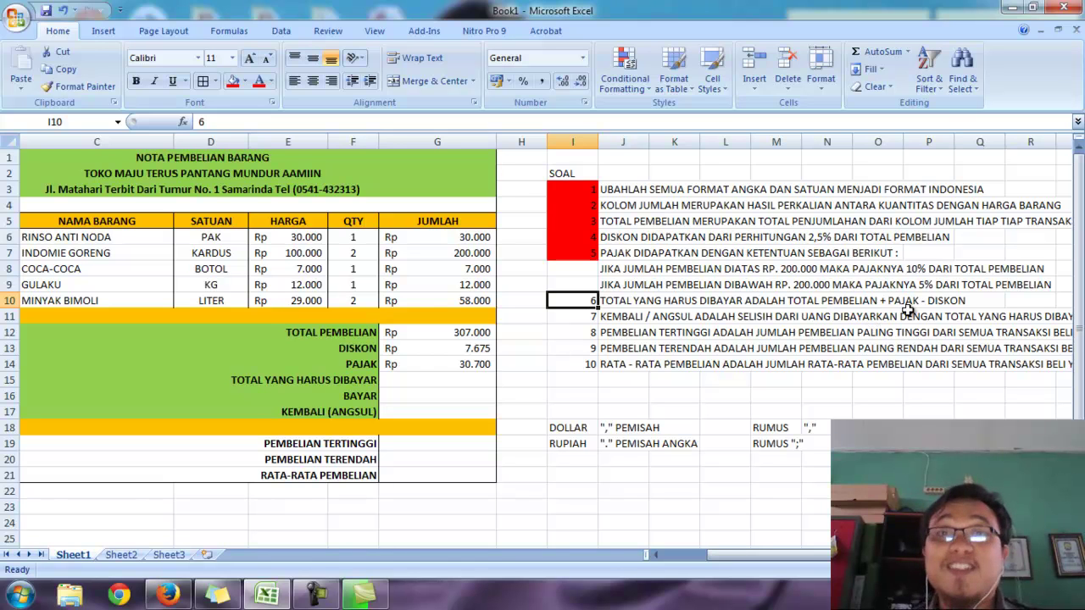
# Calculate TOTAL YANG HARUS DIBAYAR in G15 with the formula =G12+G14-G13 and check the entered formula
pyautogui.click(433, 382)
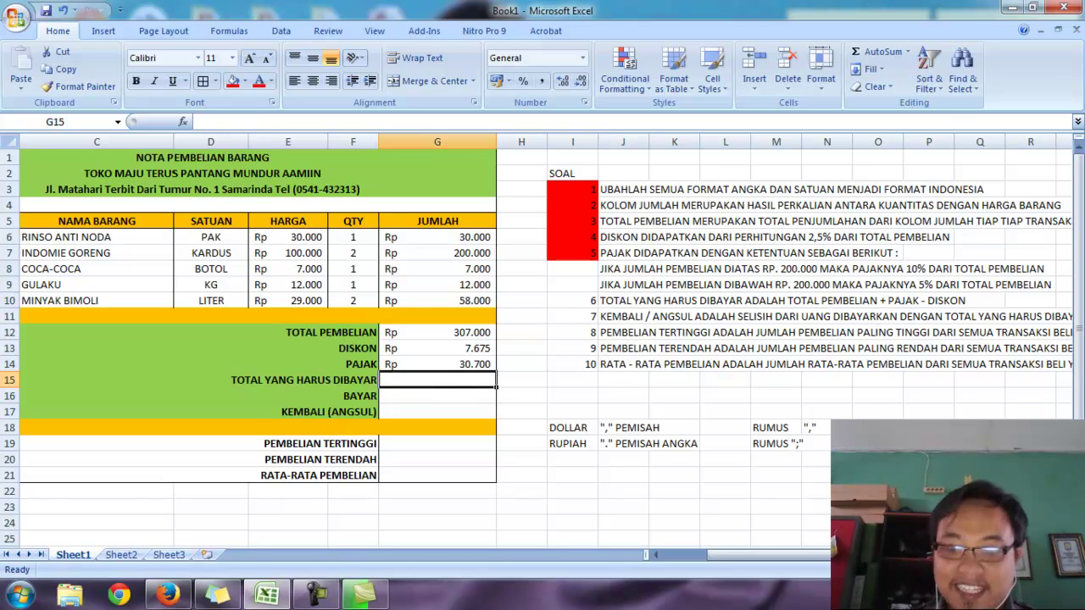
pyautogui.write('=')
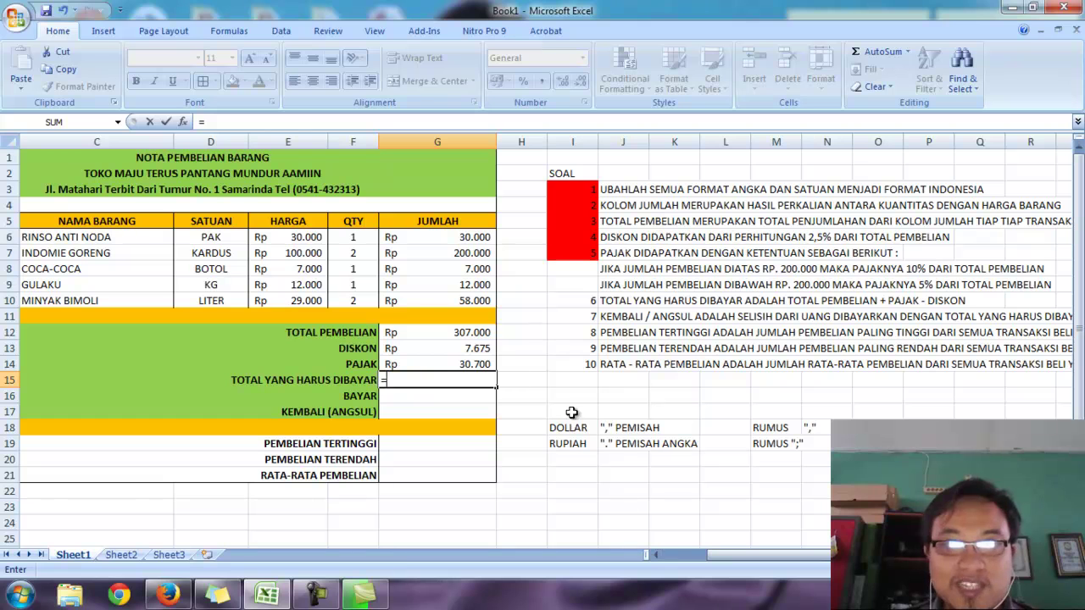
pyautogui.click(413, 334)
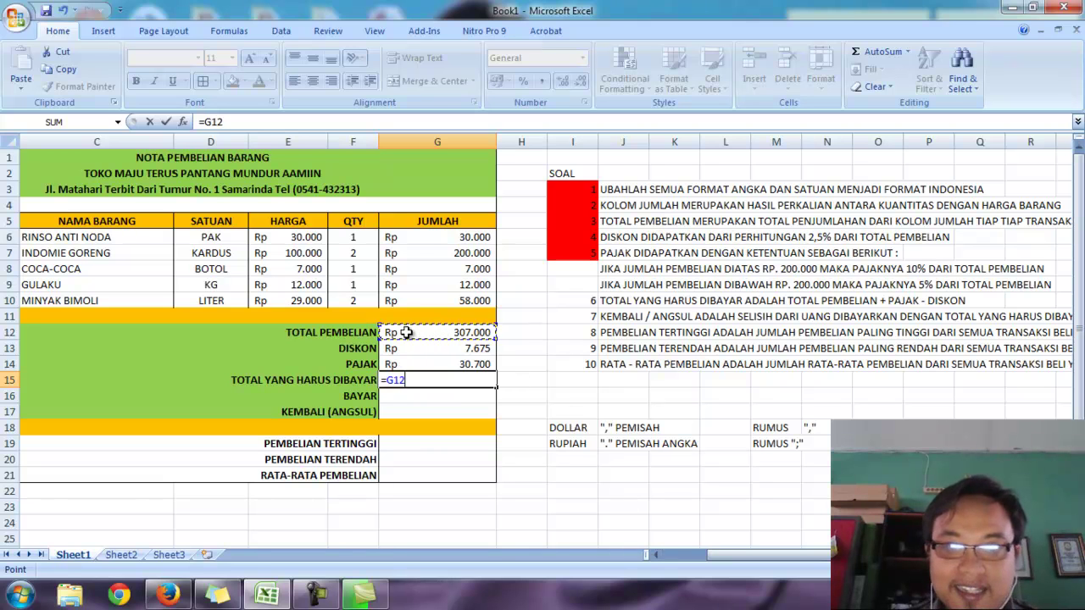
pyautogui.write('+')
pyautogui.press('BackSpace')
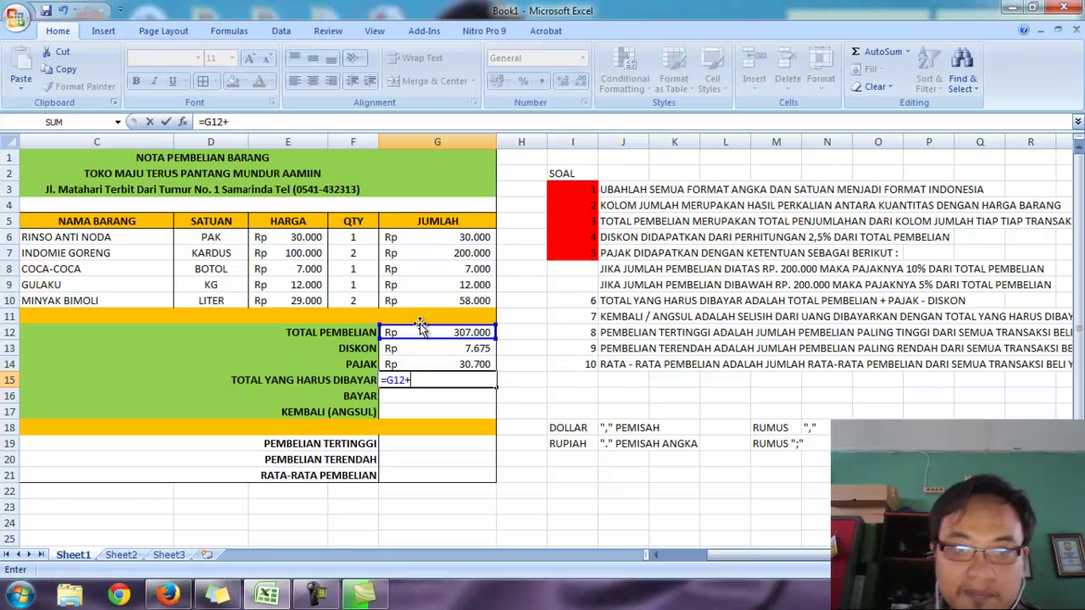
pyautogui.click(405, 364)
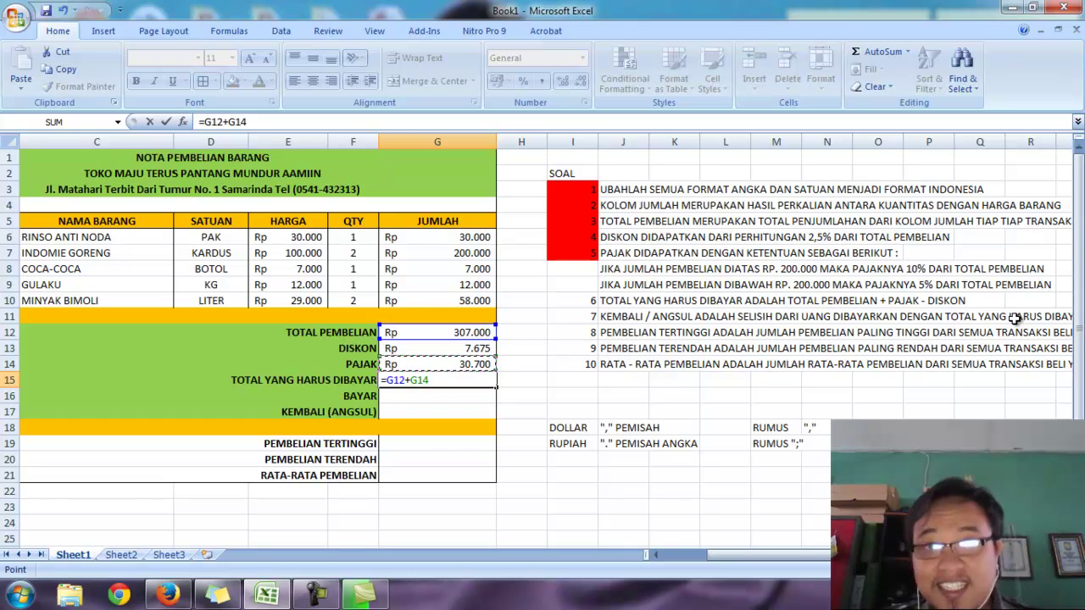
pyautogui.write('-')
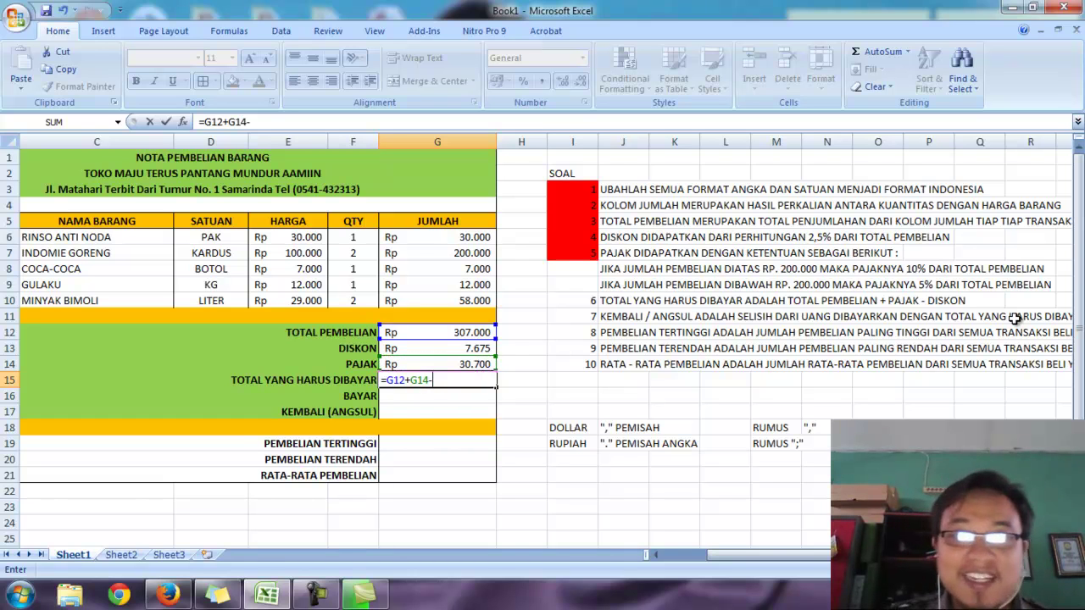
pyautogui.click(468, 349)
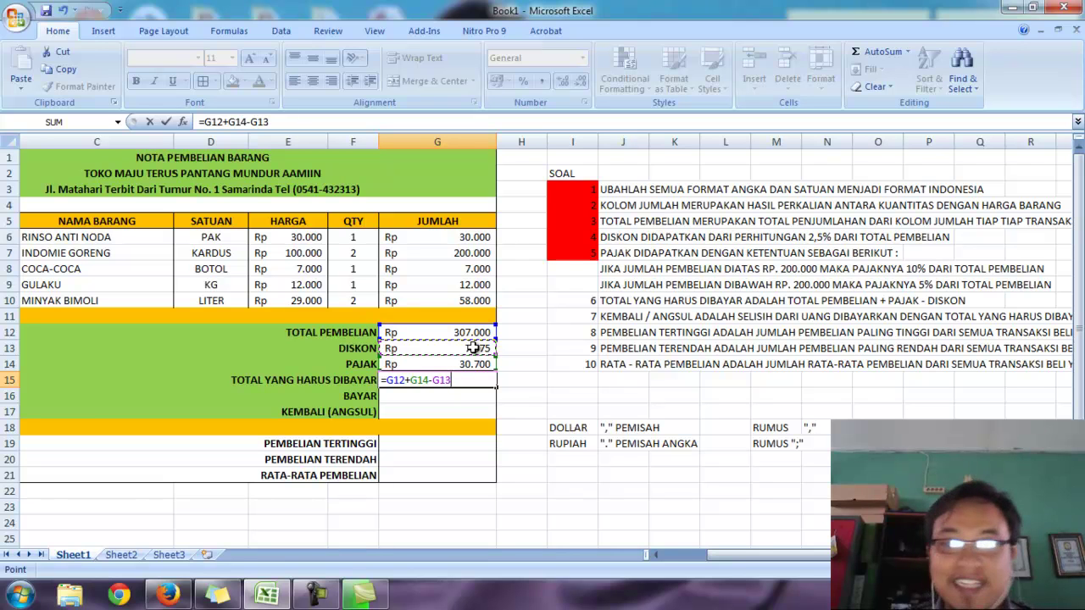
pyautogui.press('Return')
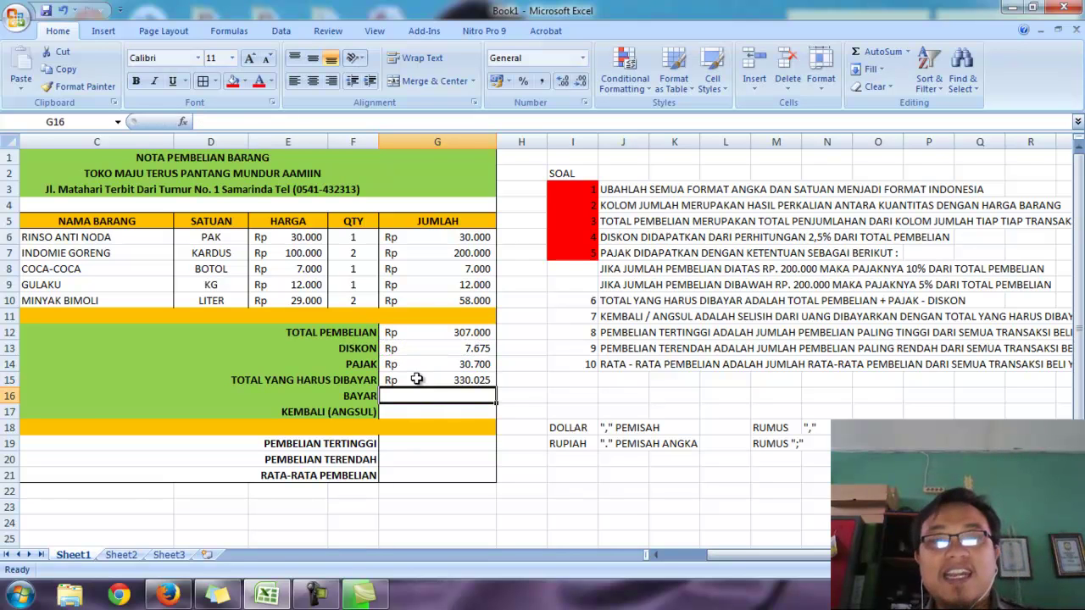
pyautogui.click(417, 379)
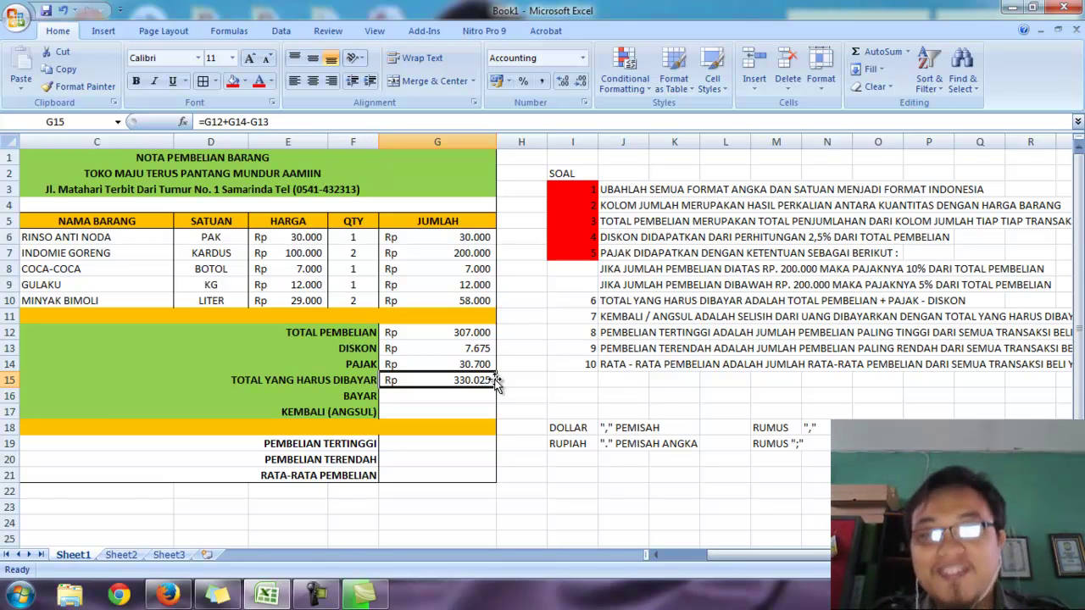
# Fill the question number cell I10 with red to mark question 6 as done
pyautogui.click(576, 300)
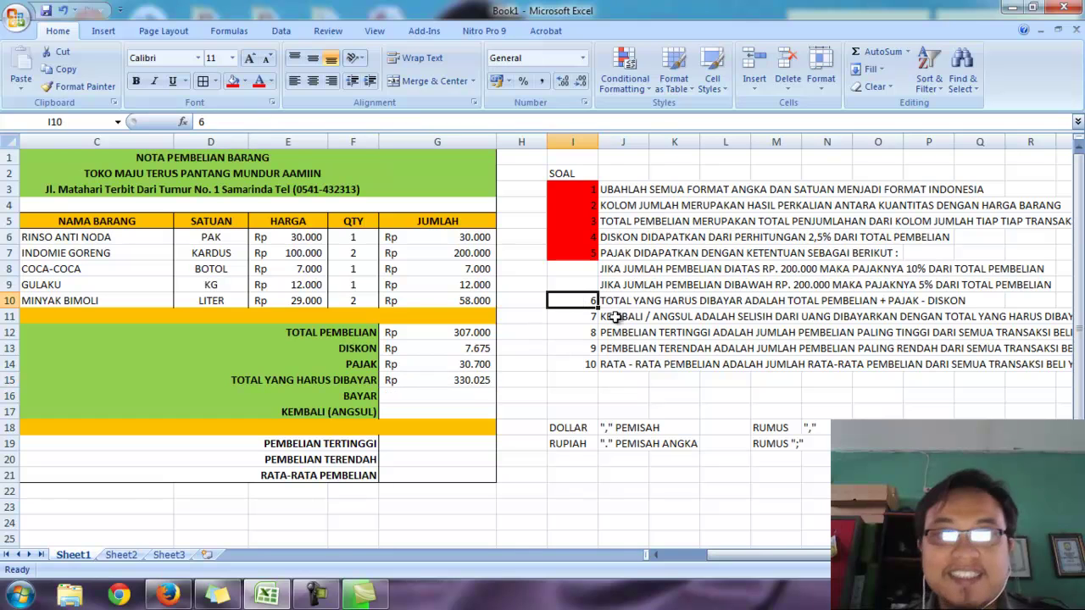
pyautogui.click(232, 82)
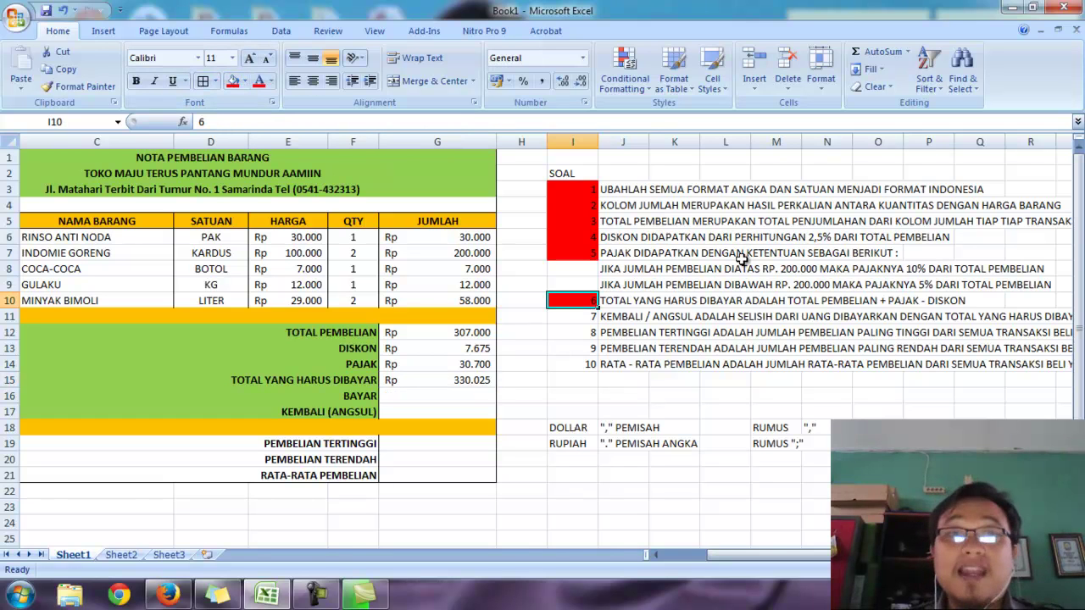
# Read question 7, calculate KEMBALI (ANGSUL) in G17 with the formula =G16-G15, and check the entered formula
pyautogui.click(590, 318)
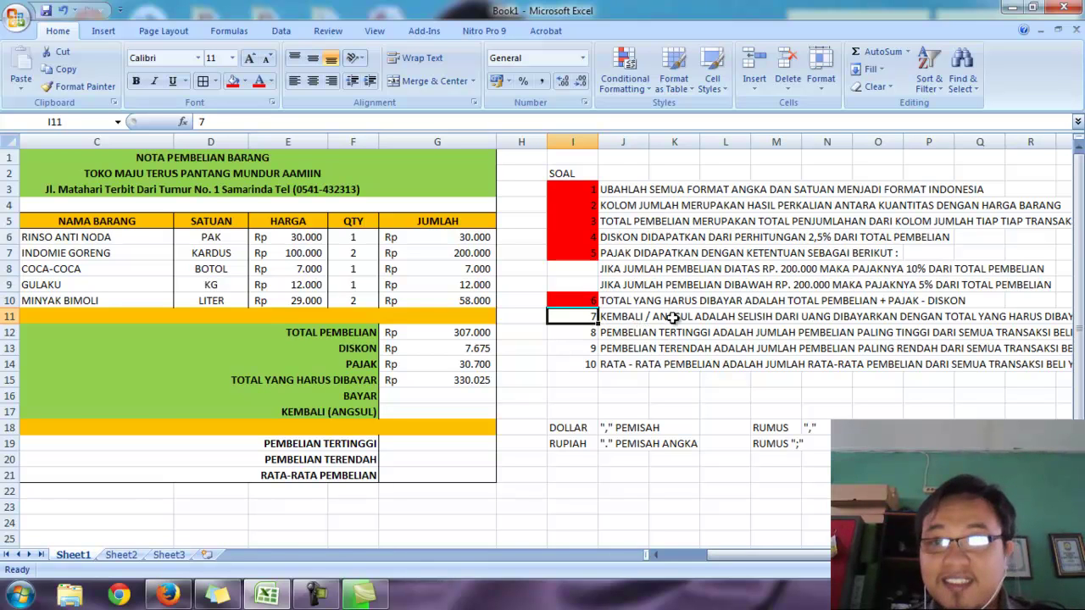
pyautogui.hscroll(2, 556, 347)
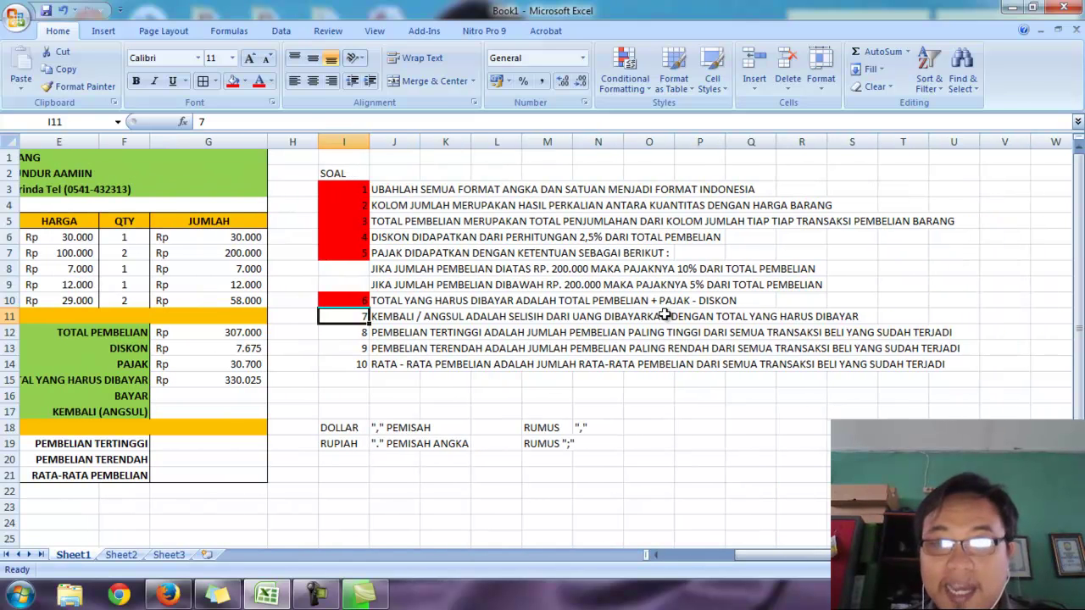
pyautogui.click(687, 558)
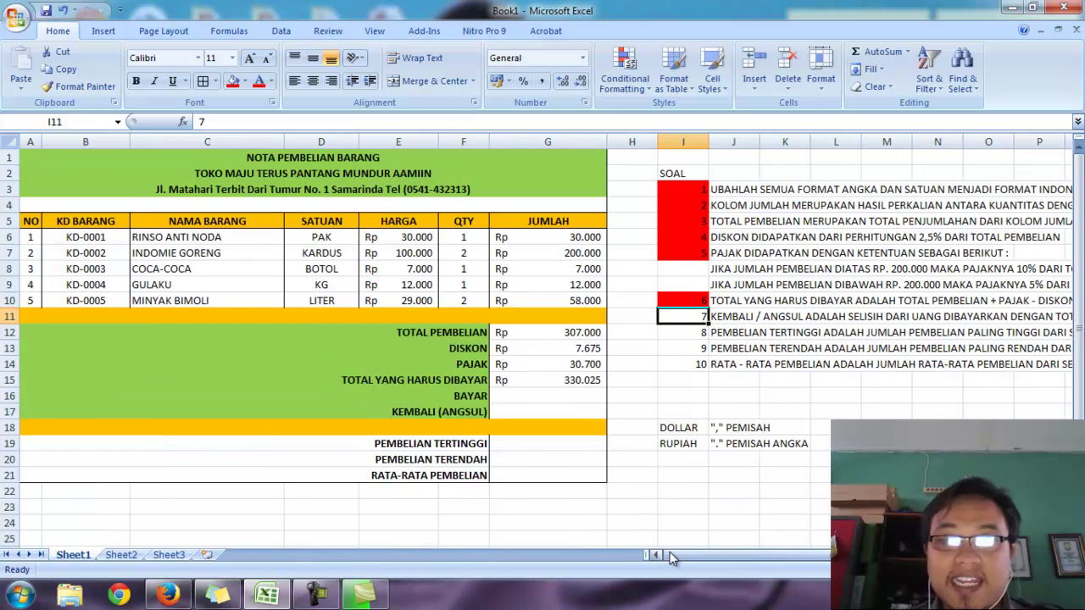
pyautogui.click(538, 383)
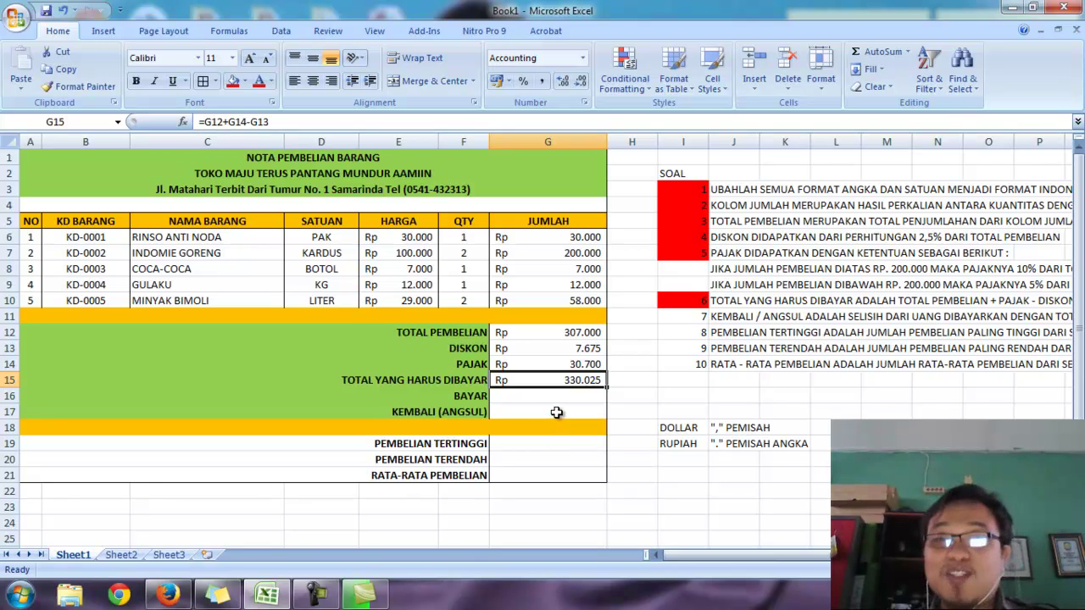
pyautogui.click(556, 412)
pyautogui.write('=')
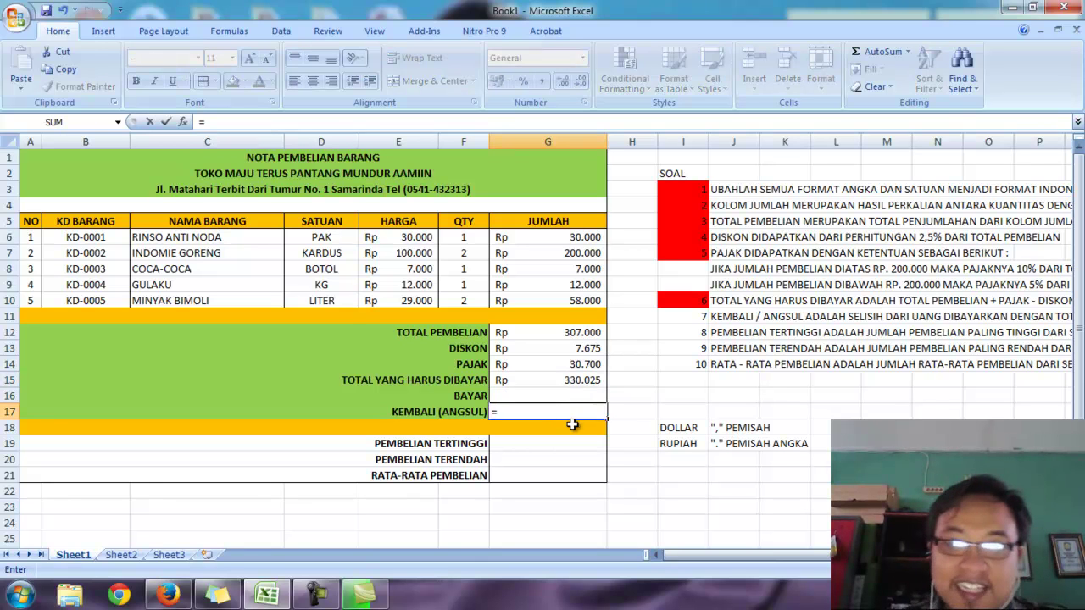
pyautogui.click(529, 395)
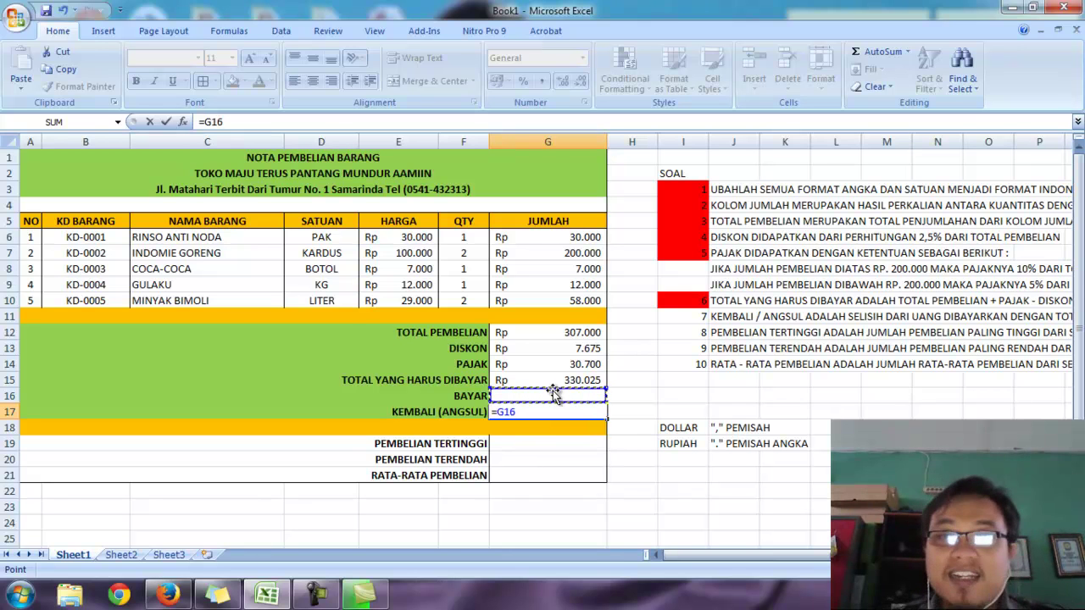
pyautogui.write('-')
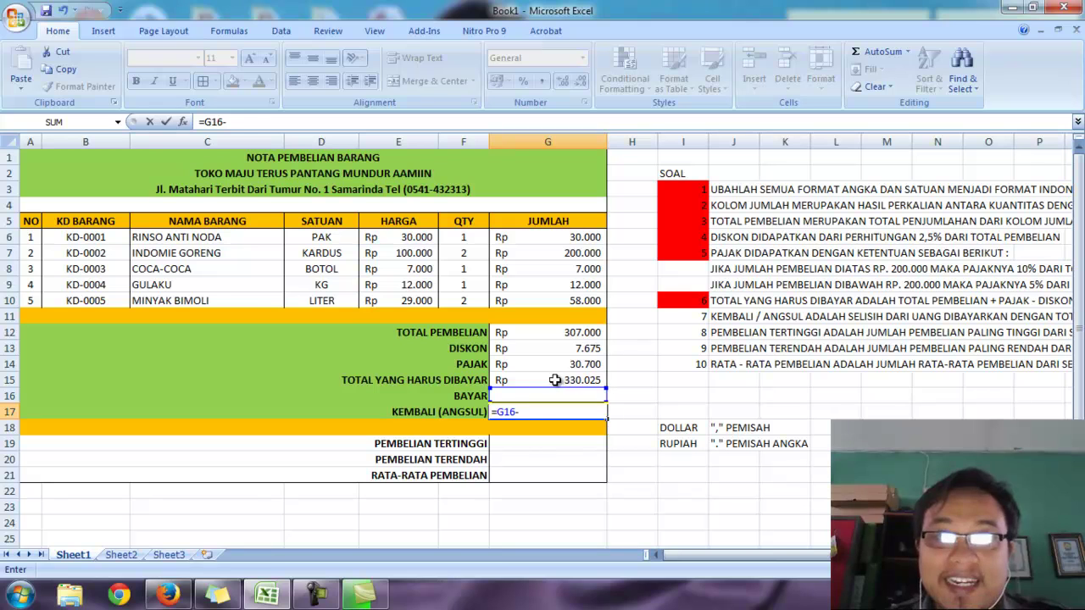
pyautogui.click(554, 380)
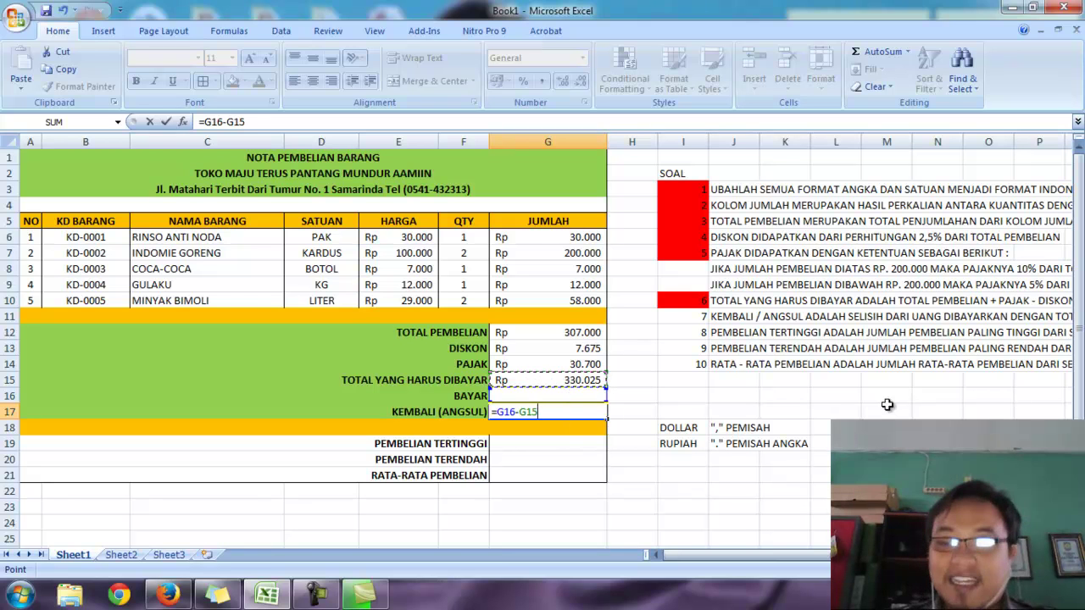
pyautogui.press('Return')
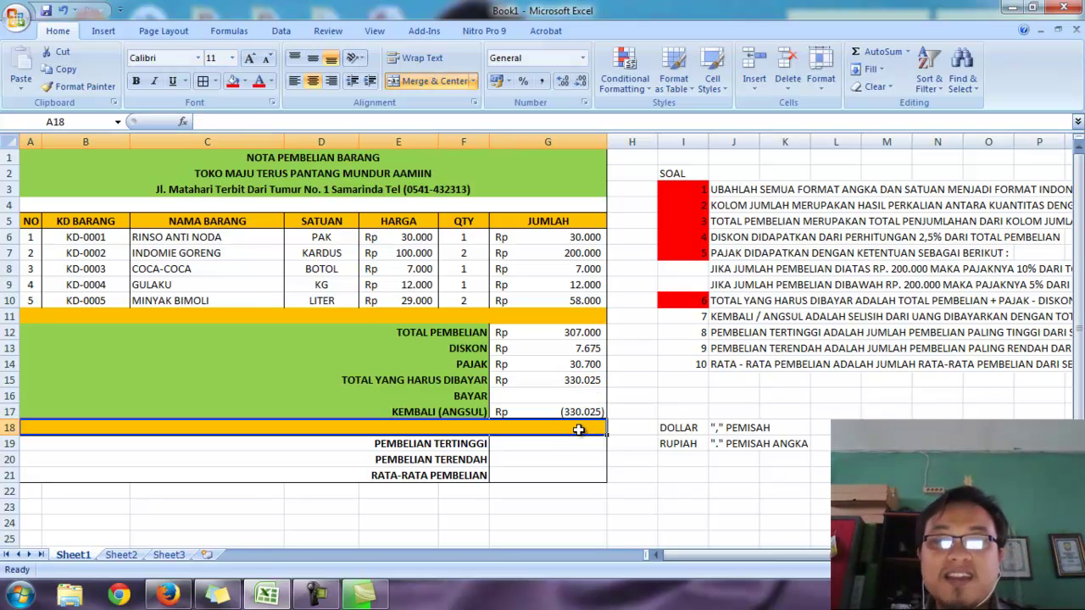
pyautogui.click(558, 413)
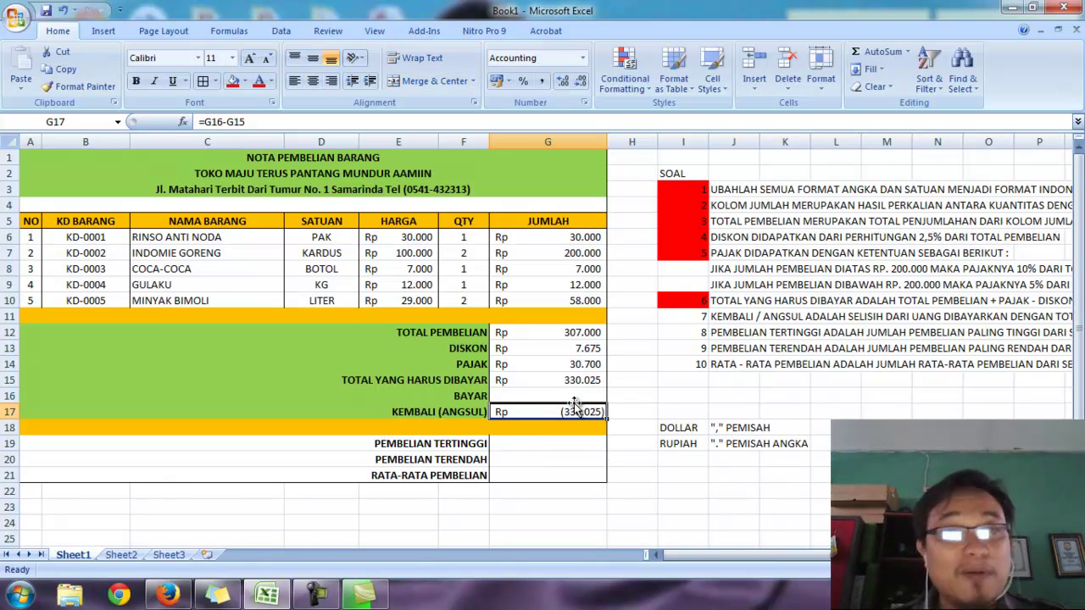
# Enter 350000 as the BAYAR amount in G16 and format it with the Accounting number format in rupiah
pyautogui.click(543, 398)
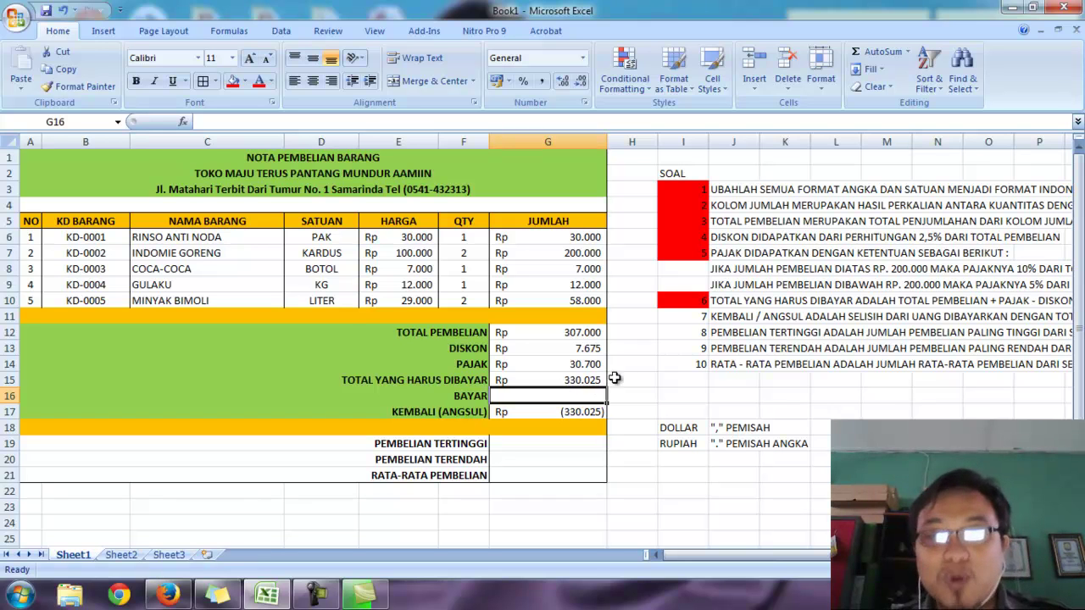
pyautogui.write('350000')
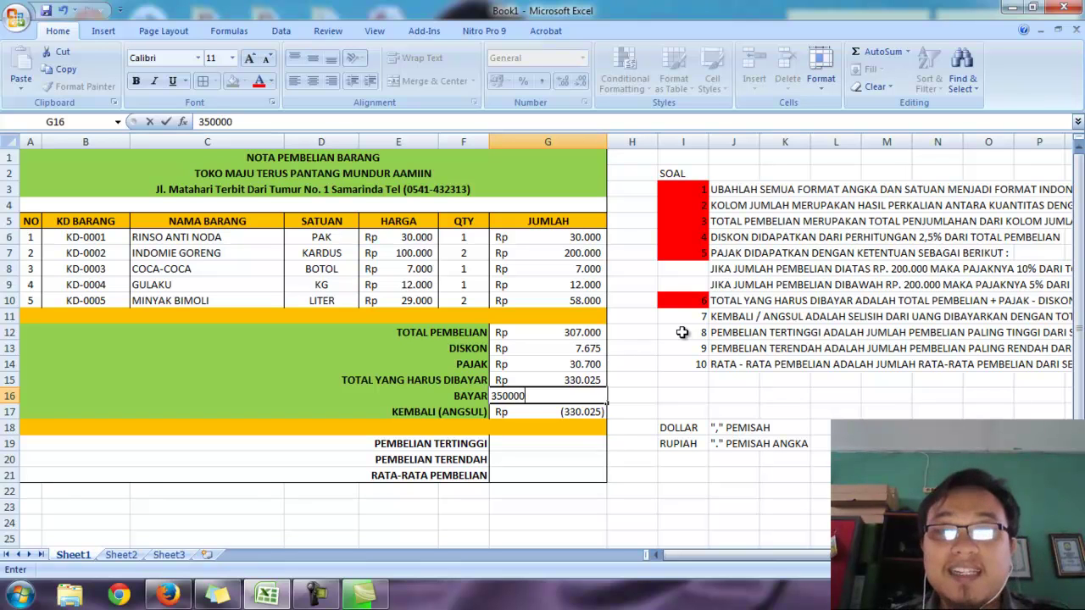
pyautogui.press('Return')
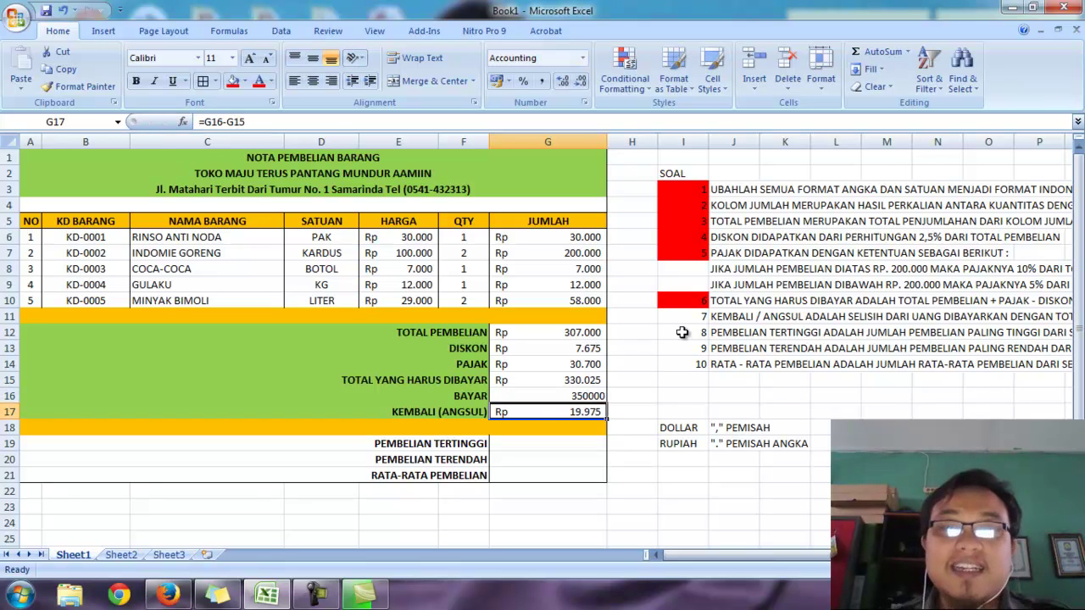
pyautogui.click(549, 398)
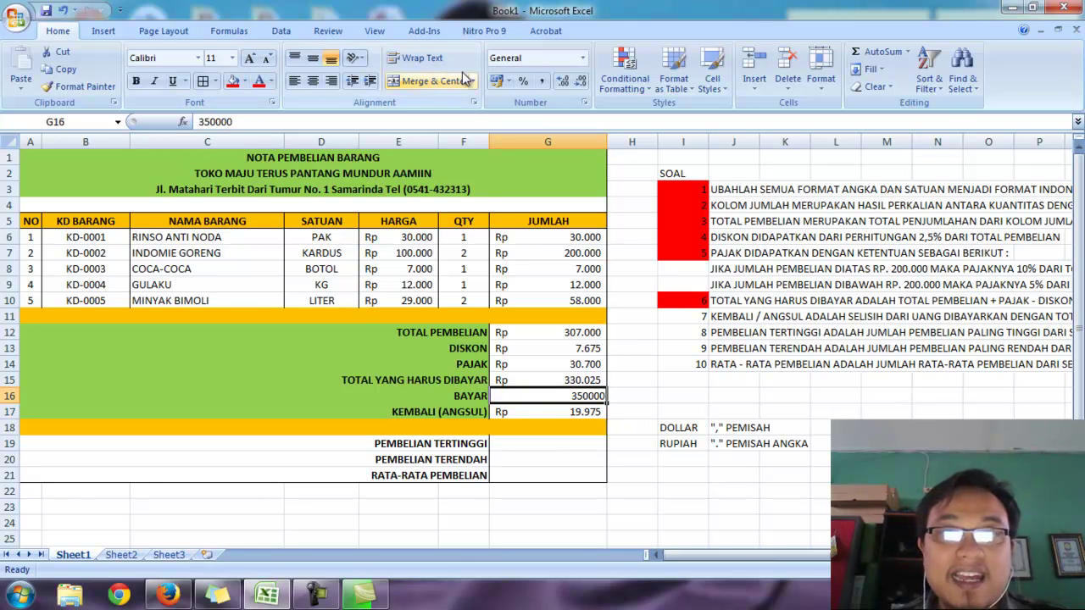
pyautogui.click(582, 57)
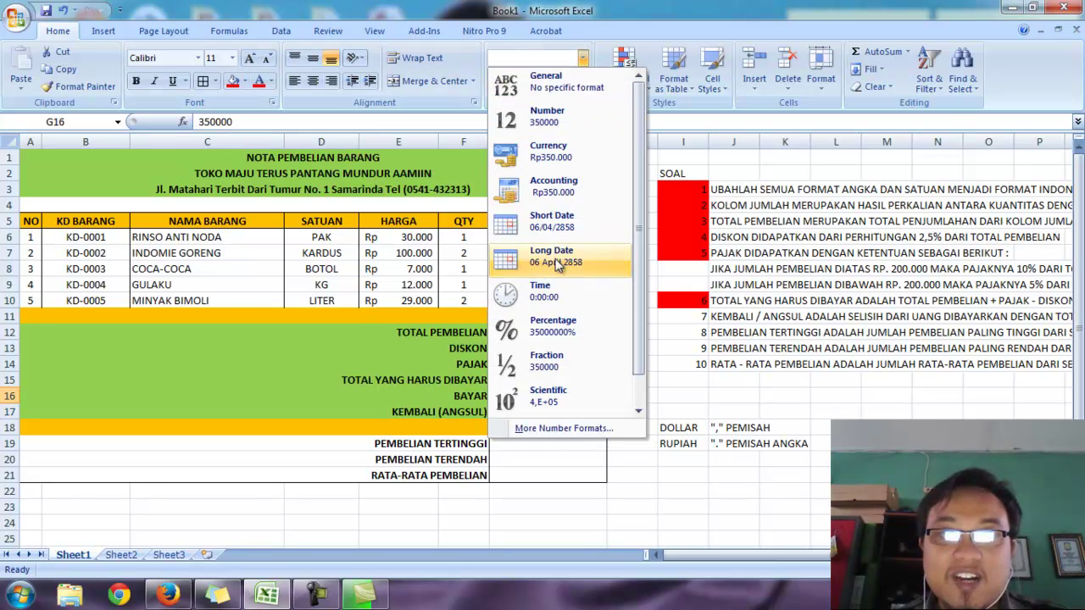
pyautogui.click(557, 186)
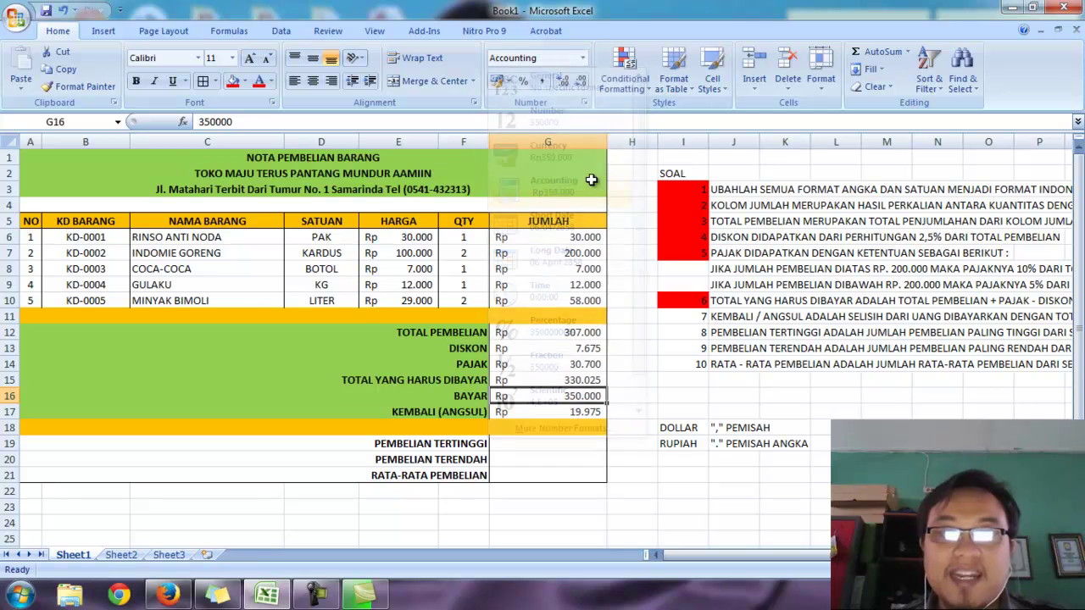
# Fill the question number cell I11 with red to mark question 7 as done
pyautogui.click(517, 446)
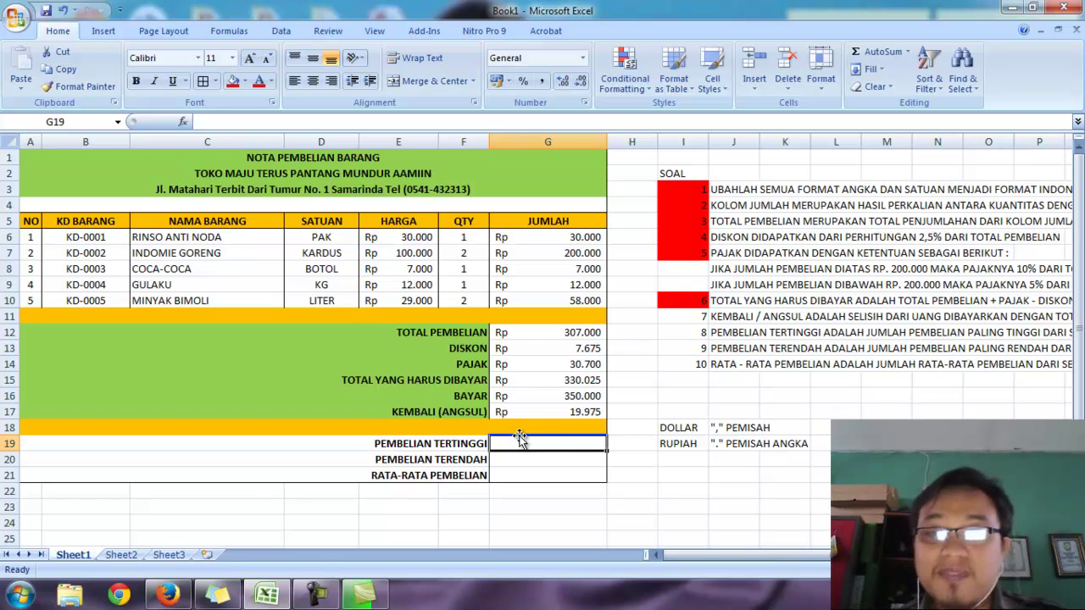
pyautogui.click(700, 317)
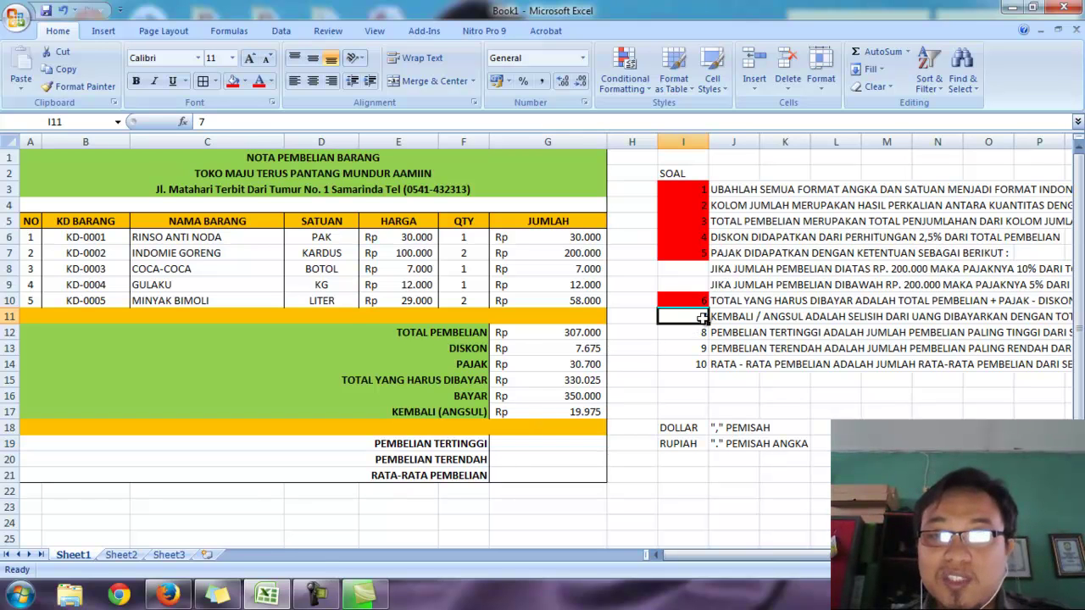
pyautogui.click(229, 84)
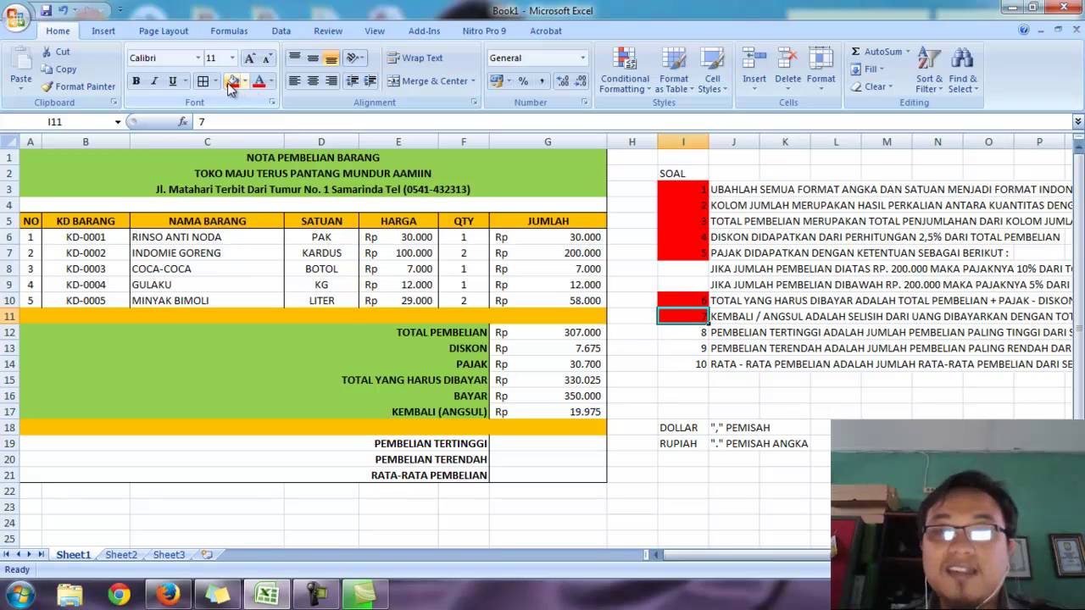
# Read question 8, calculate PEMBELIAN TERTINGGI in G19 with the formula =MAX(G6:G10), and check the entered formula
pyautogui.click(693, 334)
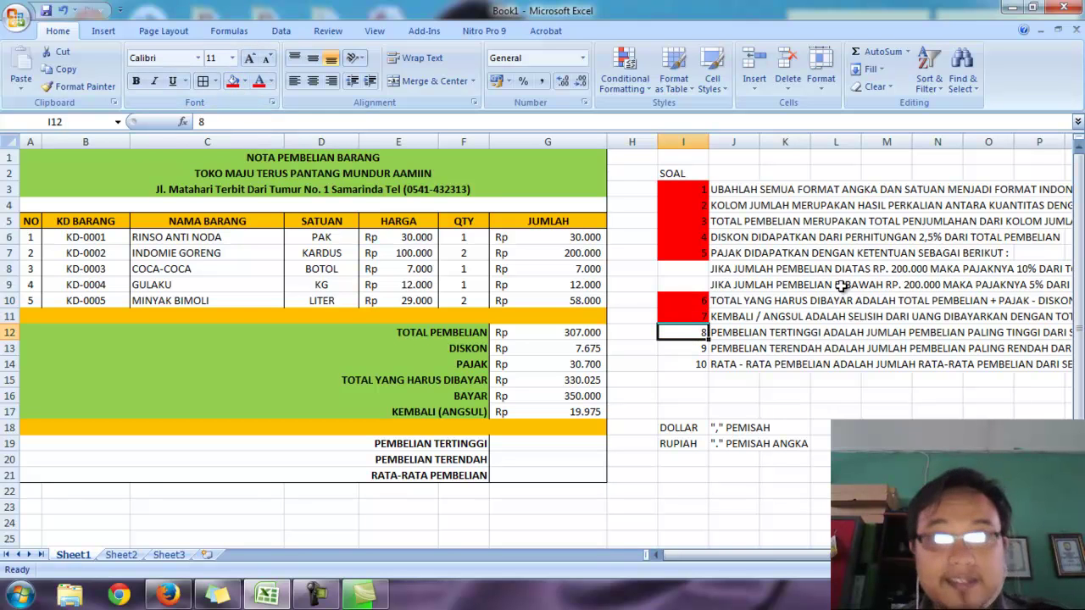
pyautogui.moveTo(844, 555); pyautogui.dragTo(893, 555)
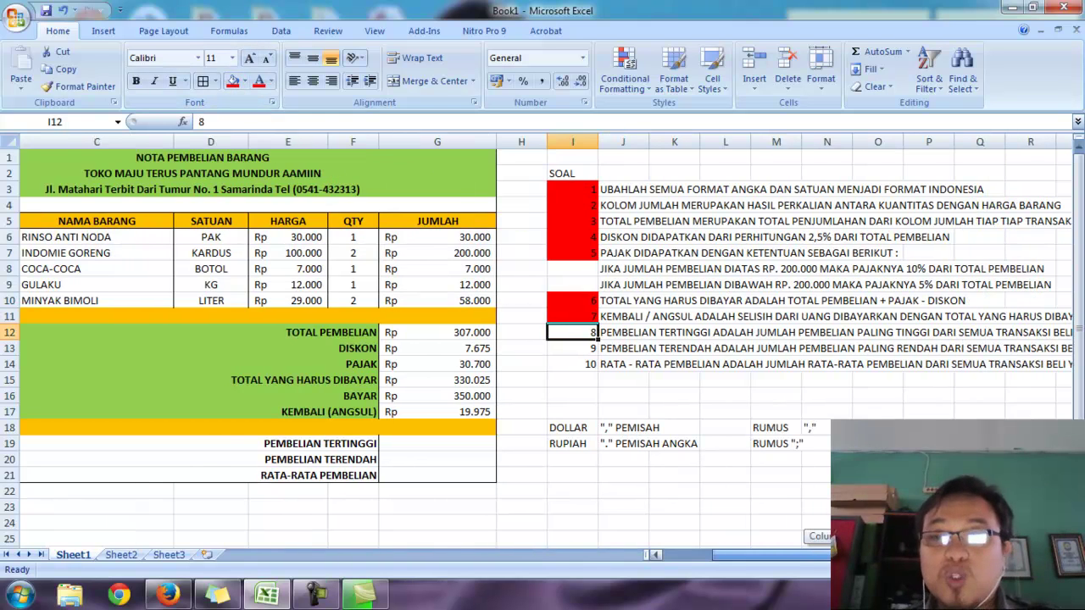
pyautogui.click(1065, 555)
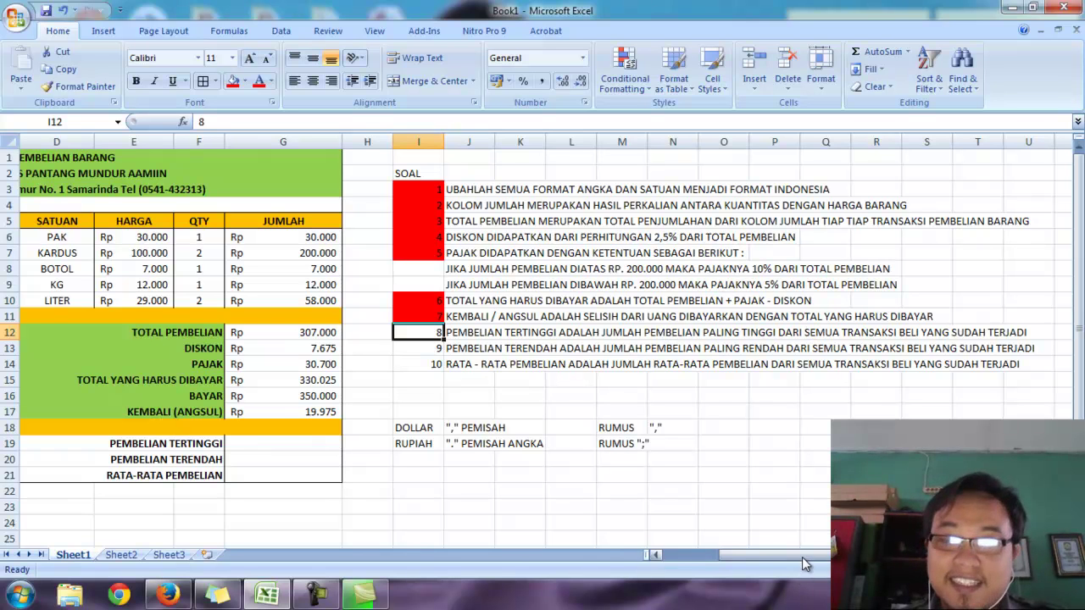
pyautogui.moveTo(801, 556); pyautogui.dragTo(745, 559)
pyautogui.click(530, 442)
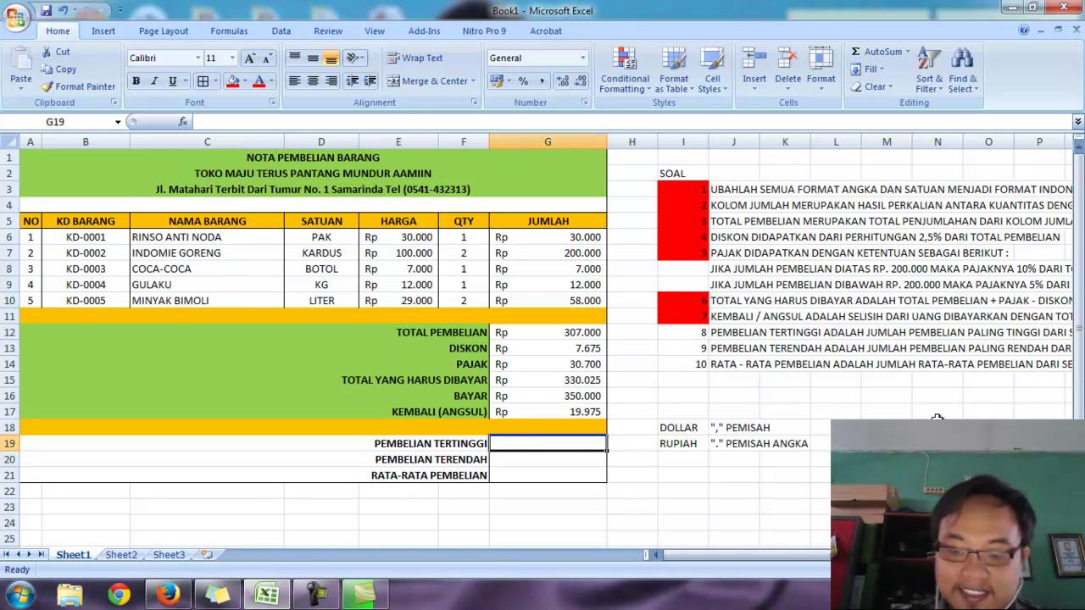
pyautogui.write('=MAX')
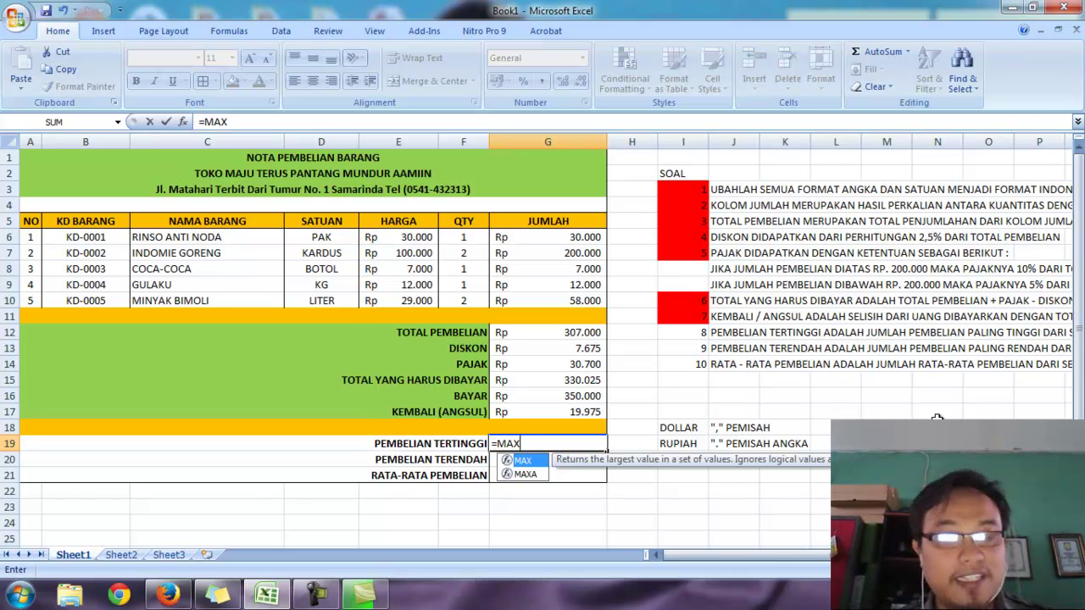
pyautogui.write('(')
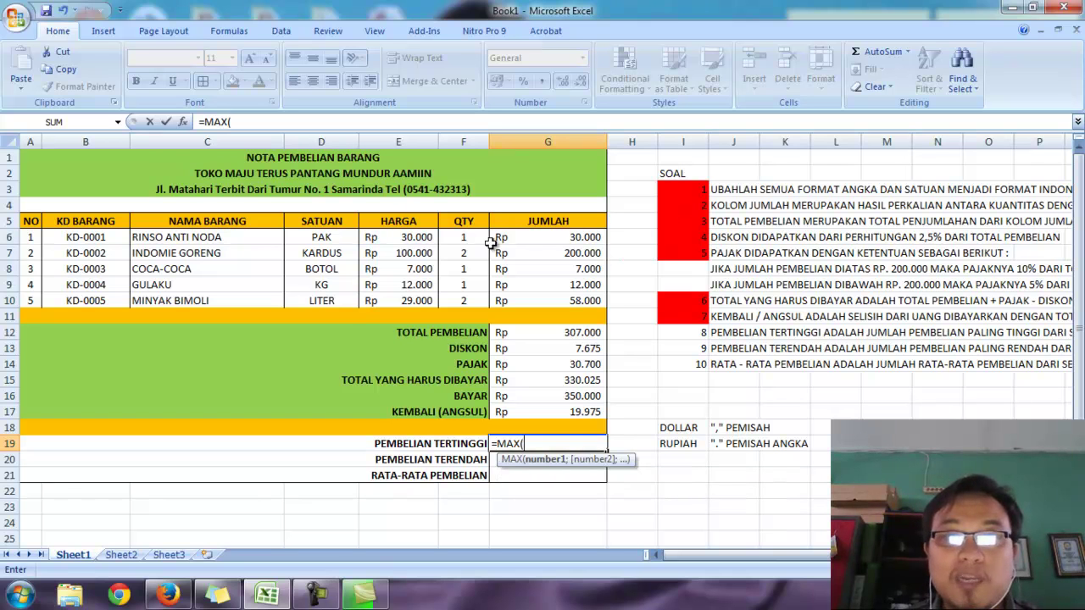
pyautogui.moveTo(541, 242); pyautogui.dragTo(533, 304)
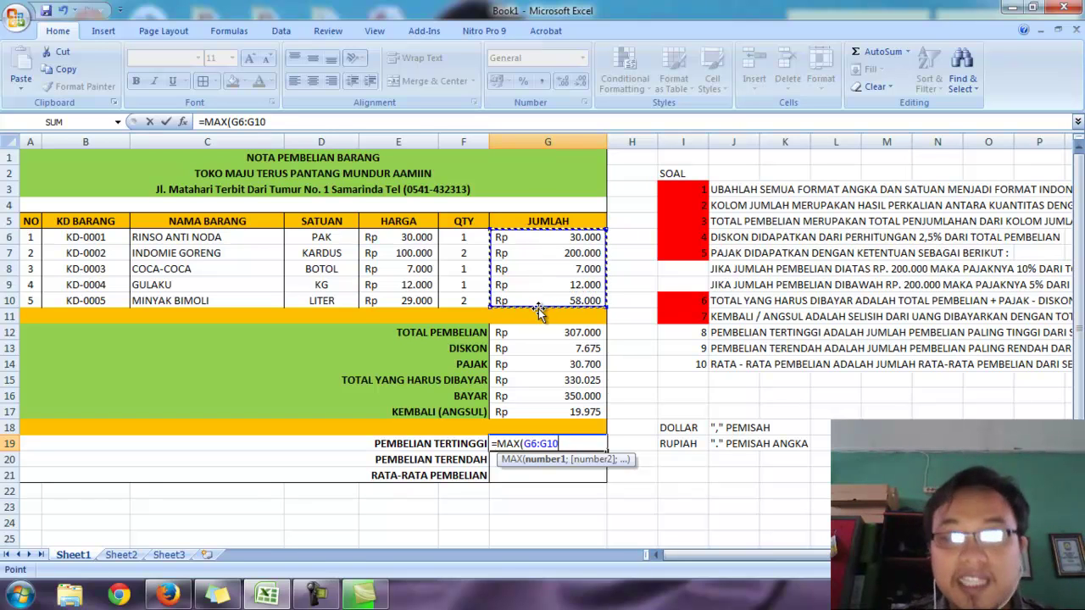
pyautogui.write(')')
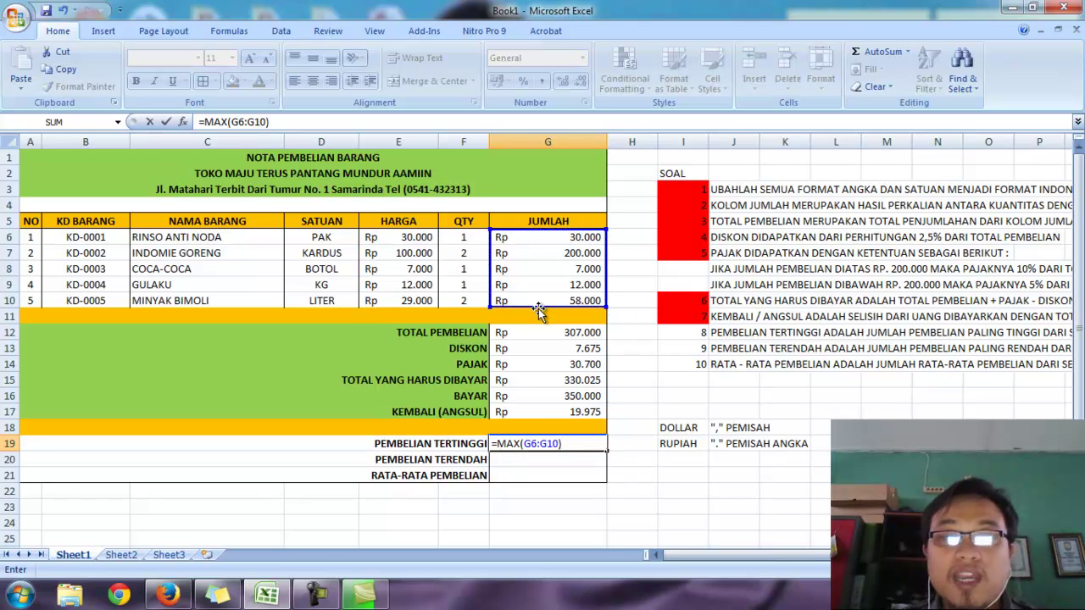
pyautogui.press('Return')
pyautogui.click(537, 446)
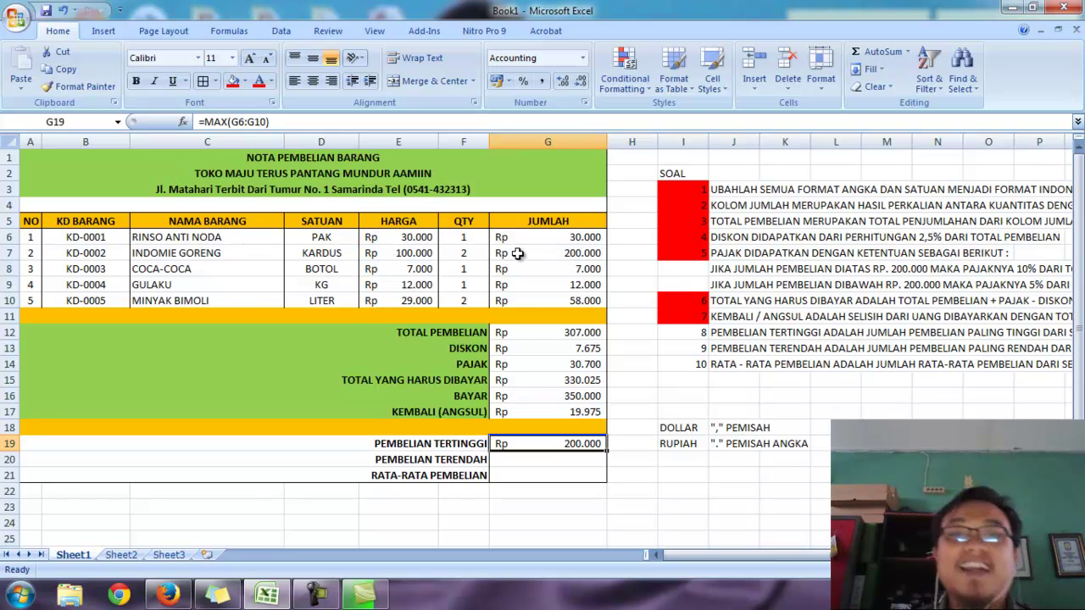
# Fill the question number cell I12 with red to mark question 8 as done, and select question 9's number, I13
pyautogui.click(701, 332)
pyautogui.click(233, 83)
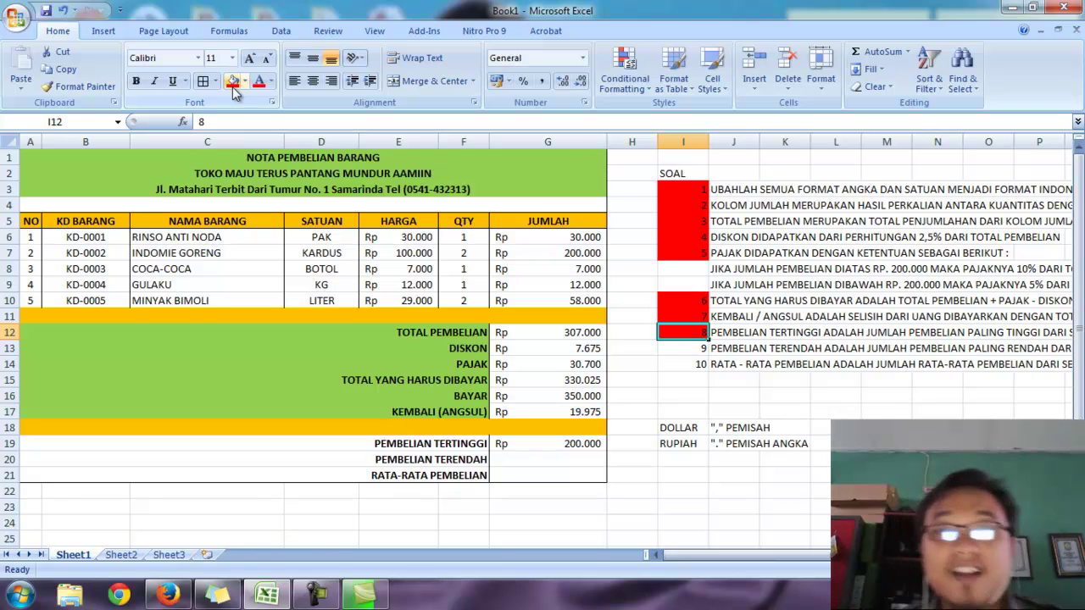
pyautogui.click(692, 352)
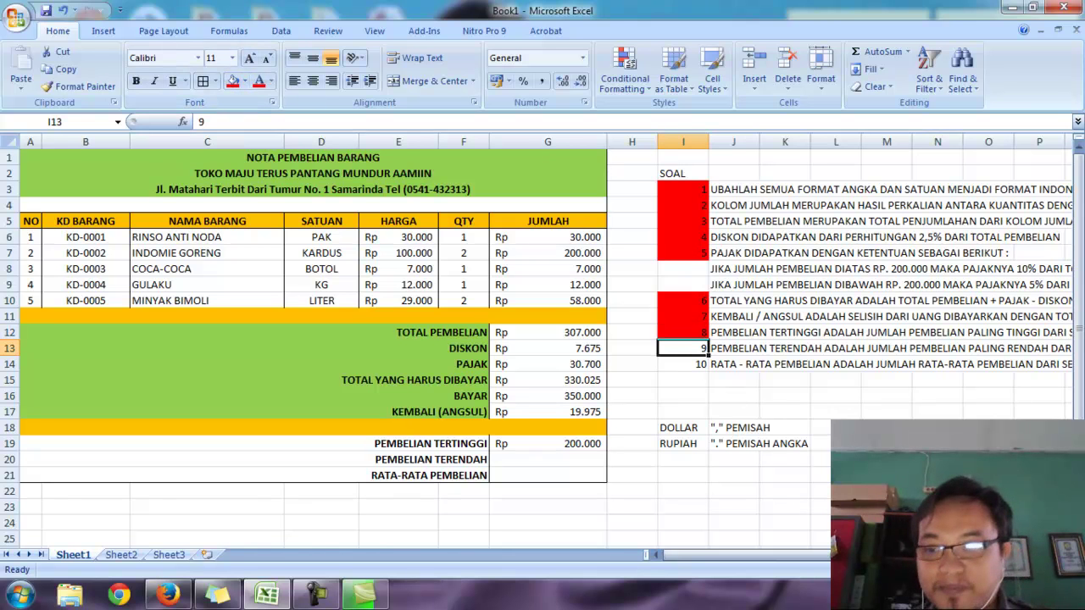
# Read question 9, calculate PEMBELIAN TERENDAH in G20 with the formula =MIN(G6:G10), and check it against the JUMLAH column
pyautogui.moveTo(881, 555); pyautogui.dragTo(951, 555)
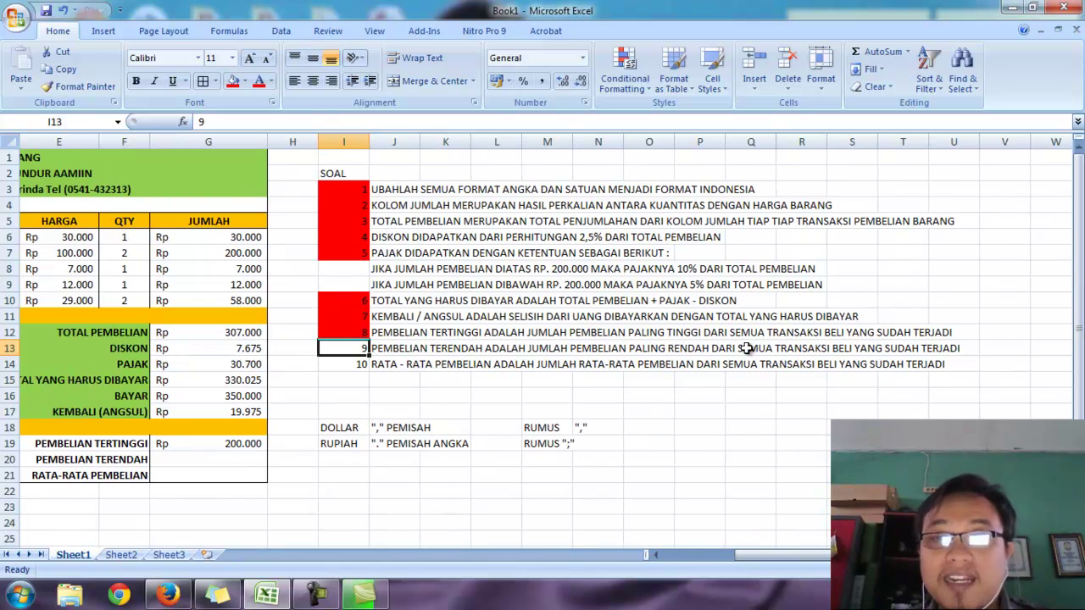
pyautogui.moveTo(793, 555); pyautogui.dragTo(702, 570)
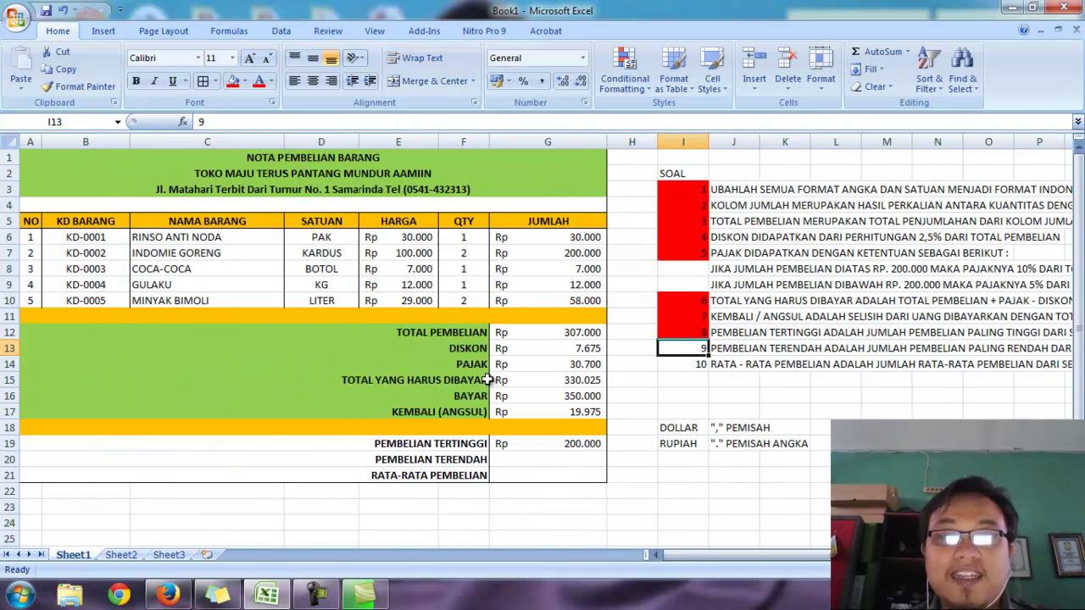
pyautogui.click(559, 454)
pyautogui.write('=')
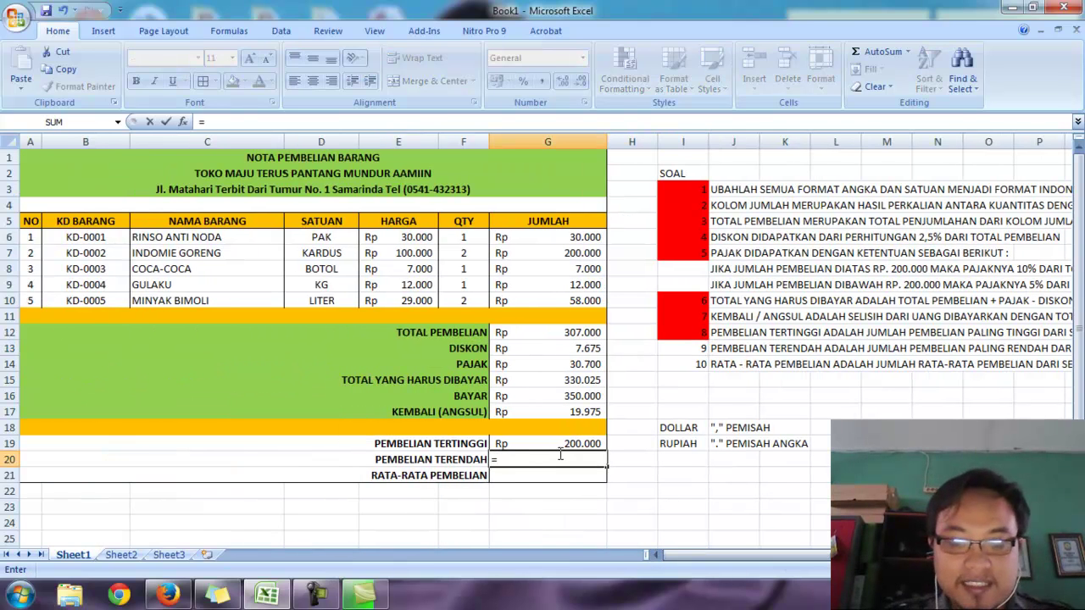
pyautogui.write('MIN')
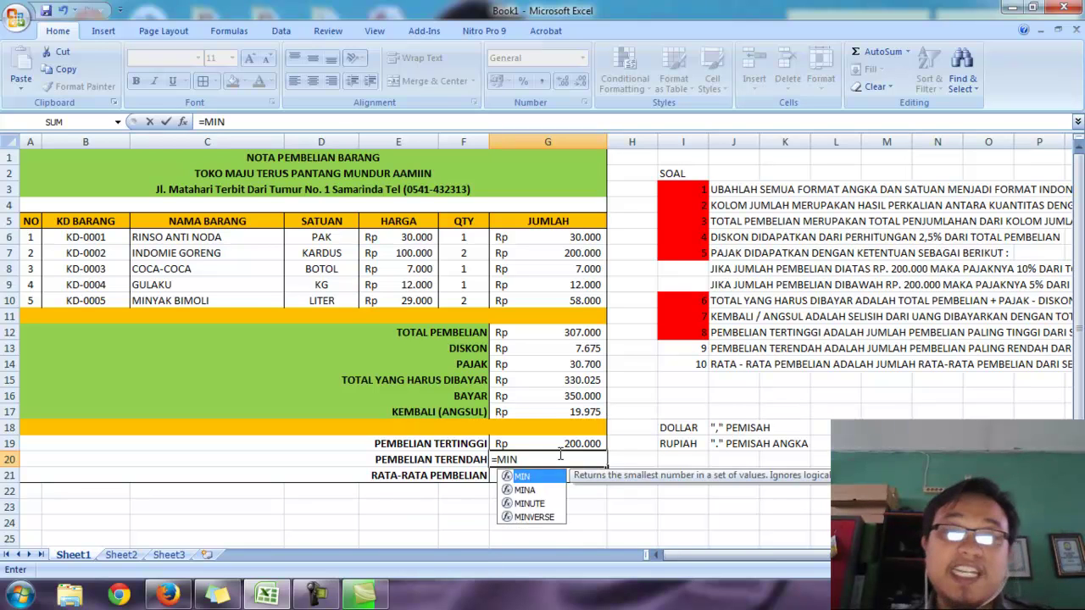
pyautogui.write('(')
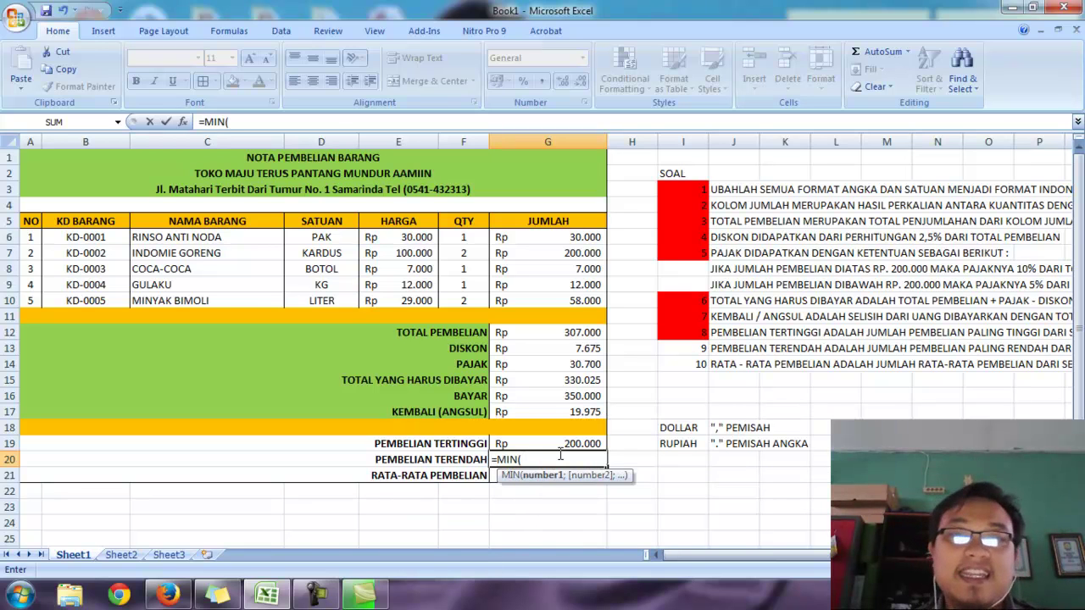
pyautogui.moveTo(541, 237); pyautogui.dragTo(551, 294)
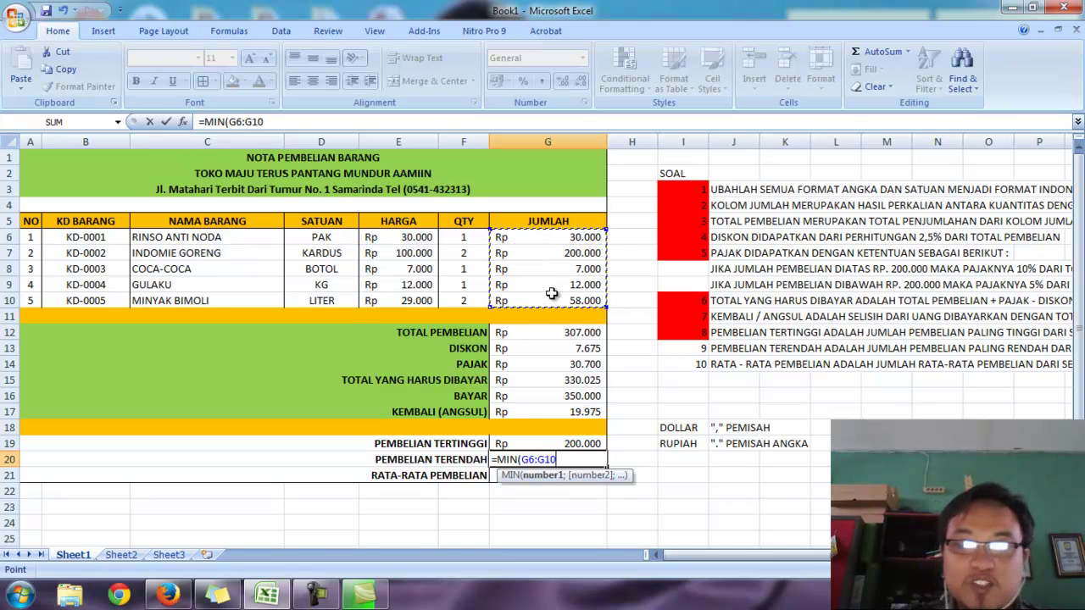
pyautogui.write(')')
pyautogui.press('Return')
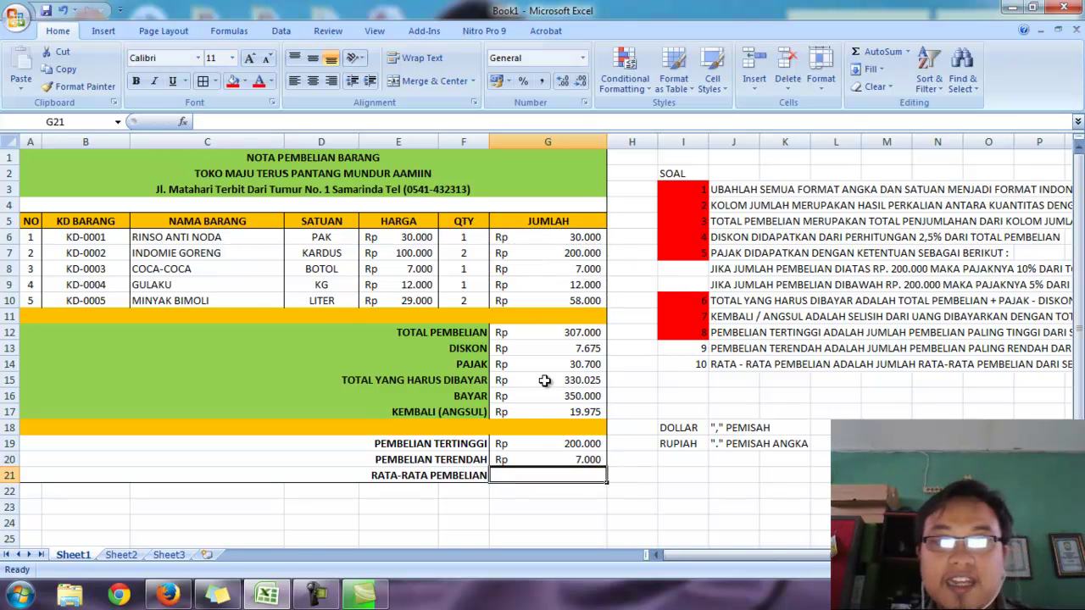
pyautogui.click(551, 458)
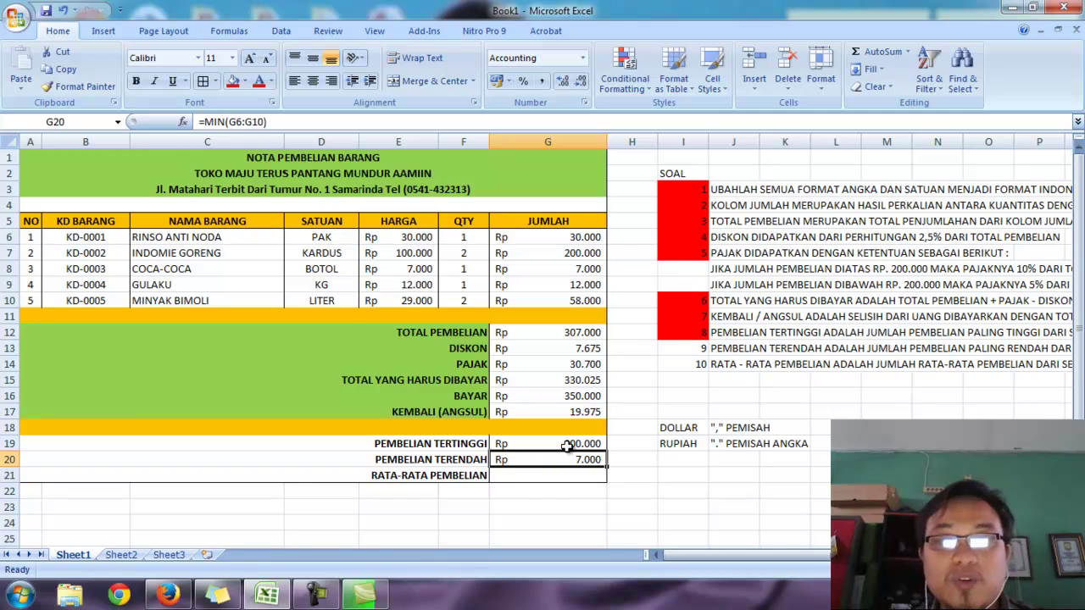
pyautogui.click(566, 268)
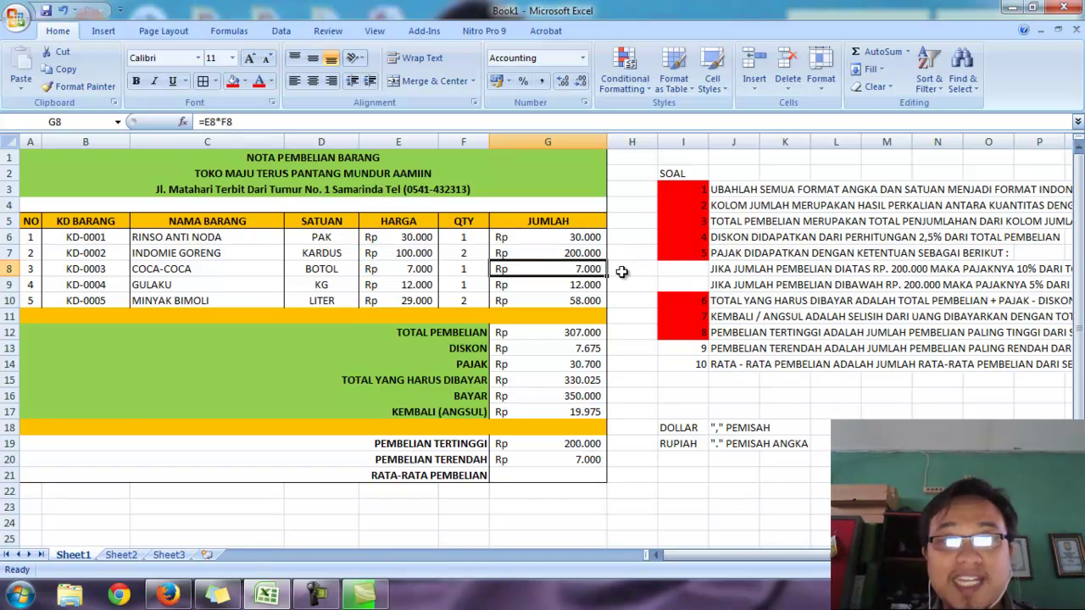
pyautogui.click(560, 462)
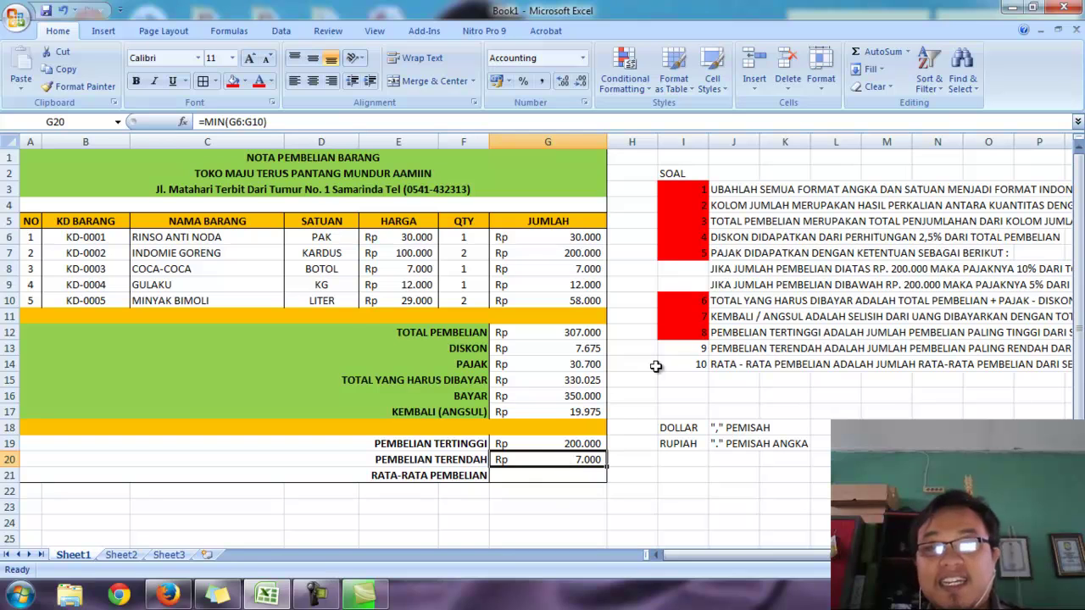
# Fill the question number cell I13 with red to mark question 9 as done, and select question 10's number, I14
pyautogui.click(697, 347)
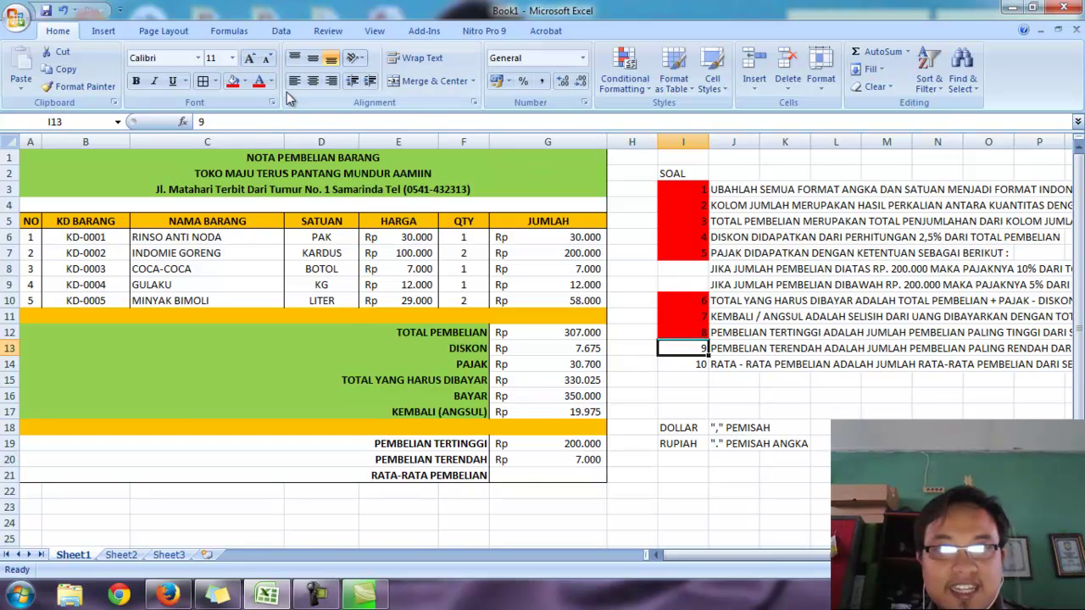
pyautogui.click(235, 82)
pyautogui.click(689, 364)
# Read question 10 and calculate RATA-RATA PEMBELIAN in G21 with the formula =AVERAGE(G6:G10)
pyautogui.moveTo(652, 555); pyautogui.dragTo(658, 555)
pyautogui.click(1065, 555)
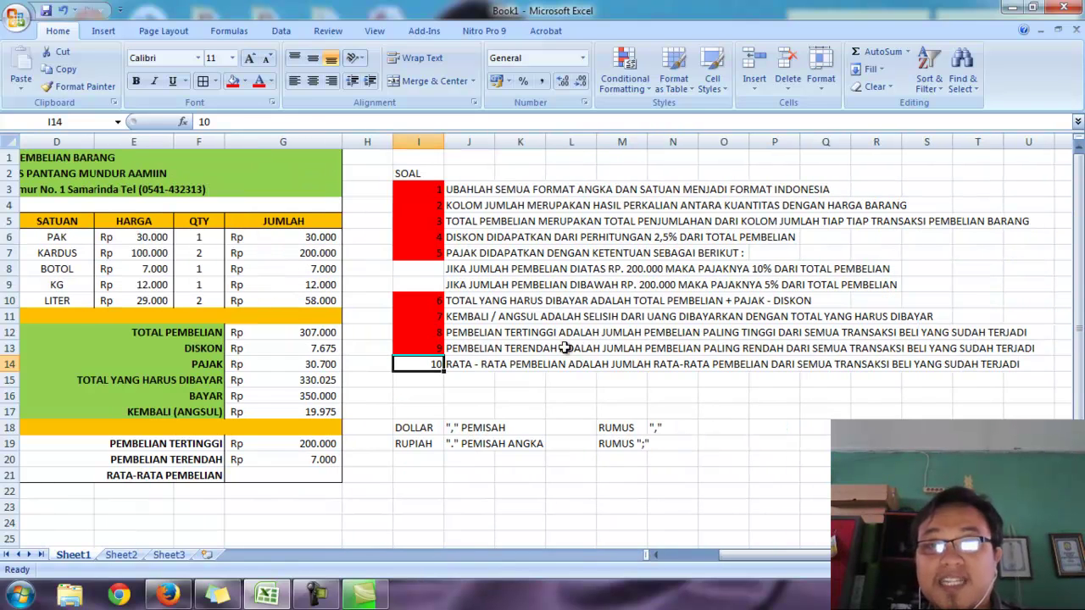
pyautogui.moveTo(775, 555); pyautogui.dragTo(668, 553)
pyautogui.click(526, 474)
pyautogui.write('=')
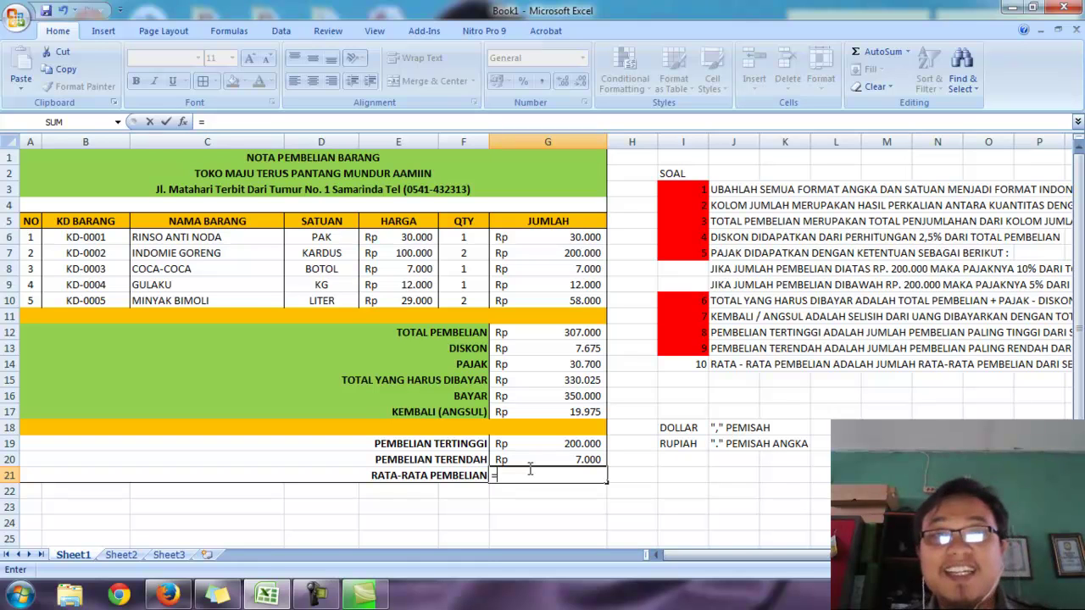
pyautogui.write('AVERA')
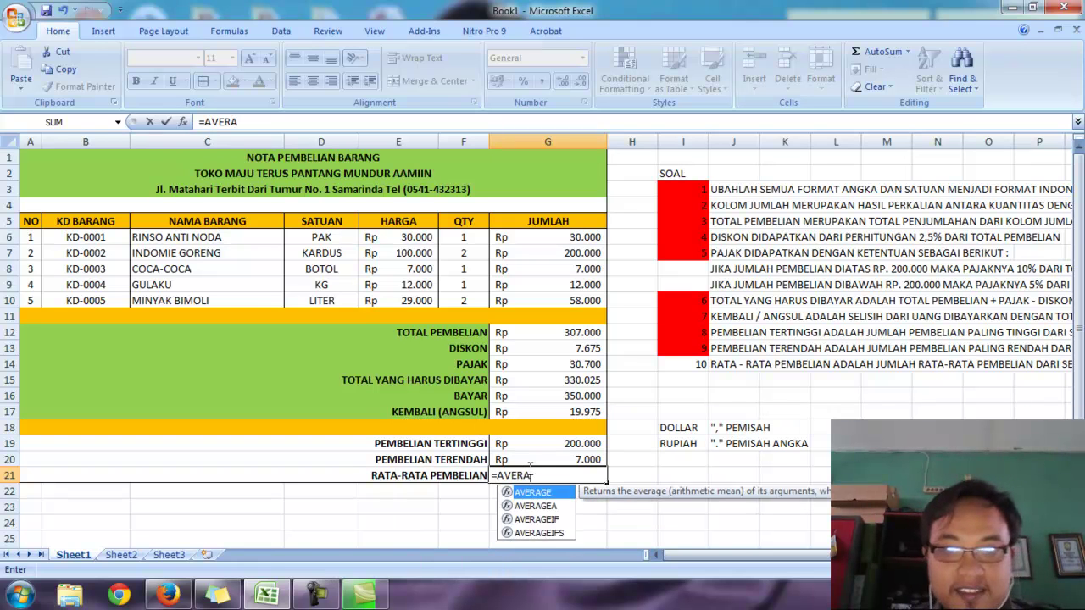
pyautogui.press('Tab')
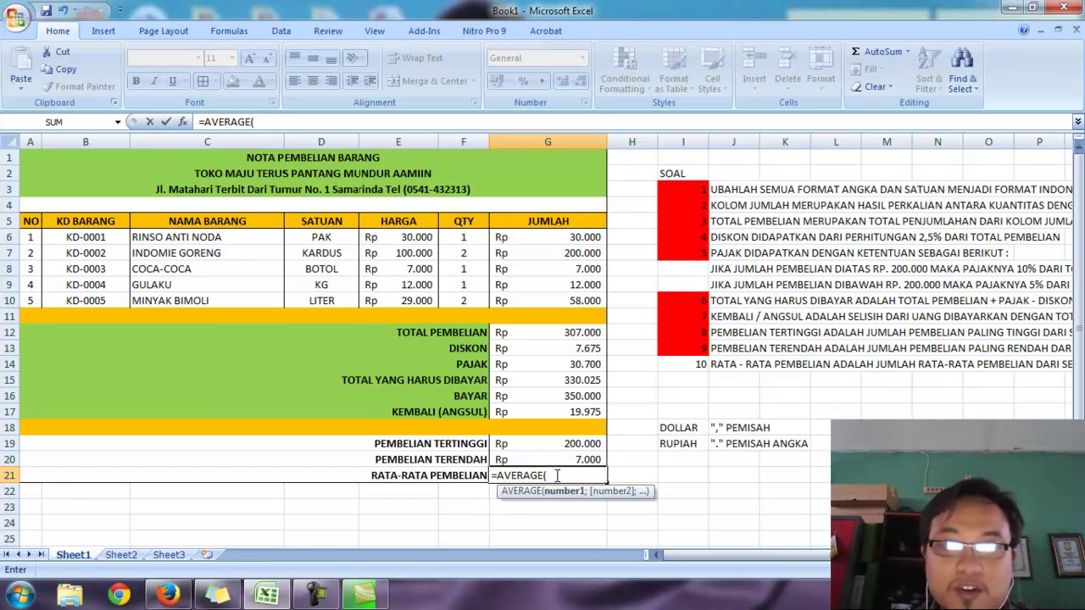
pyautogui.moveTo(537, 241); pyautogui.dragTo(533, 300)
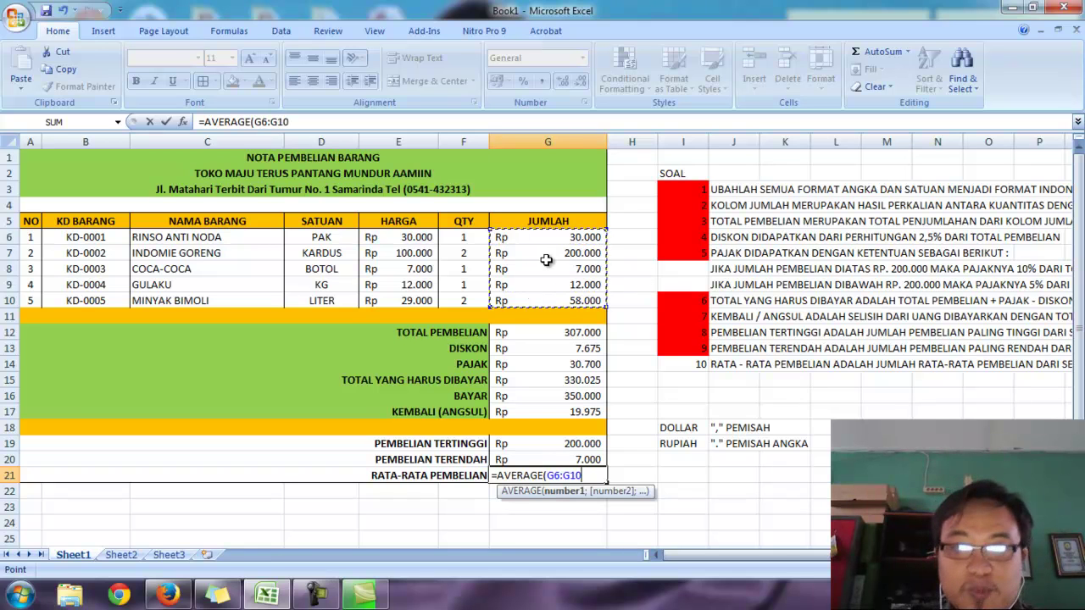
pyautogui.write(')')
pyautogui.hotkey('ctrl', 'Return')
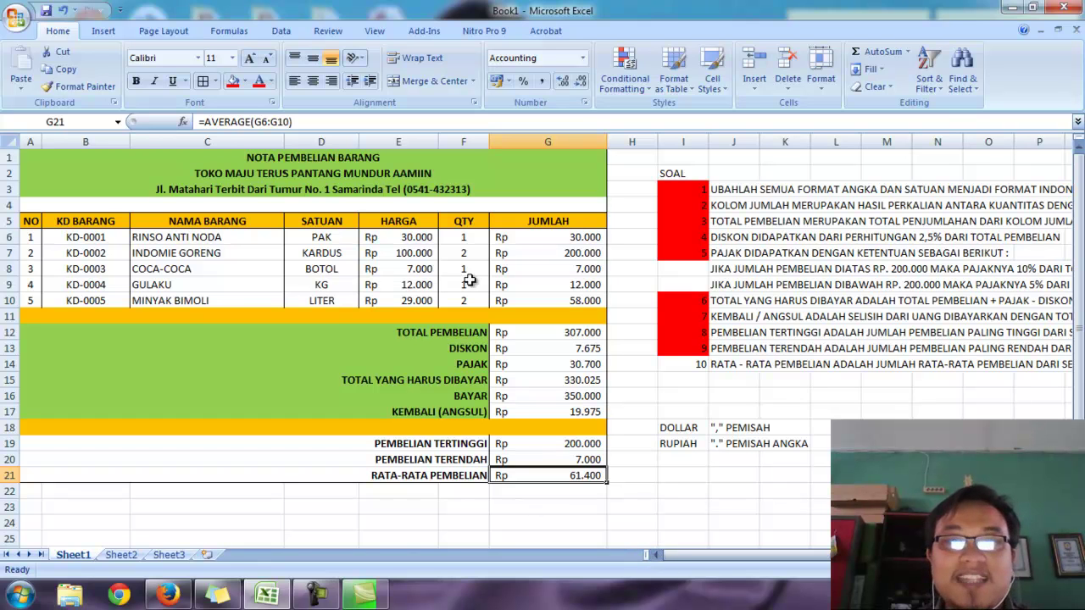
# Fill the question number cell I14 with red to mark question 10 as done
pyautogui.click(1063, 570)
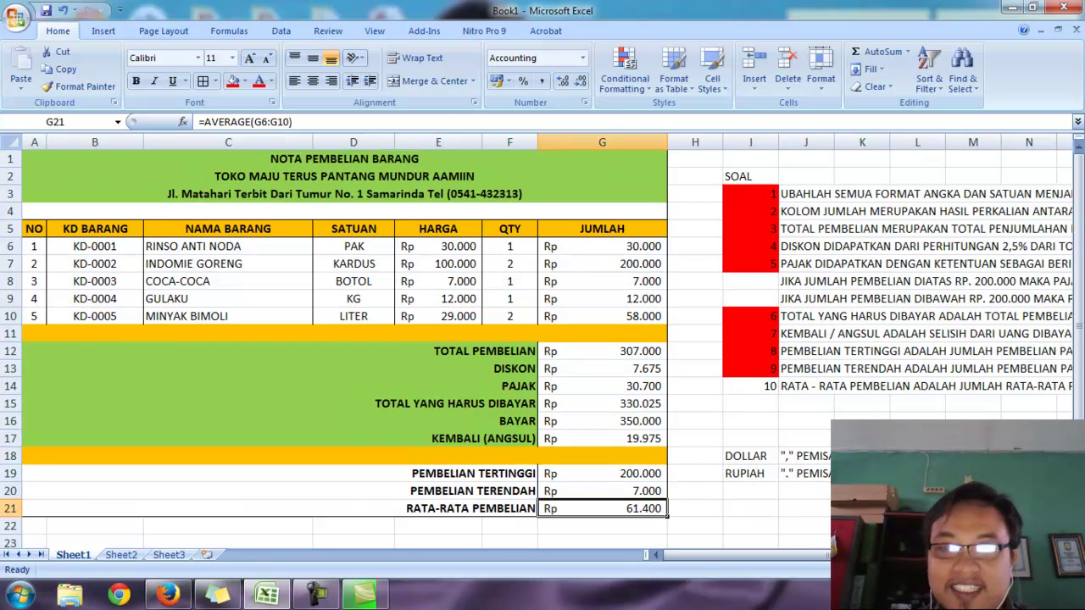
pyautogui.click(1063, 570)
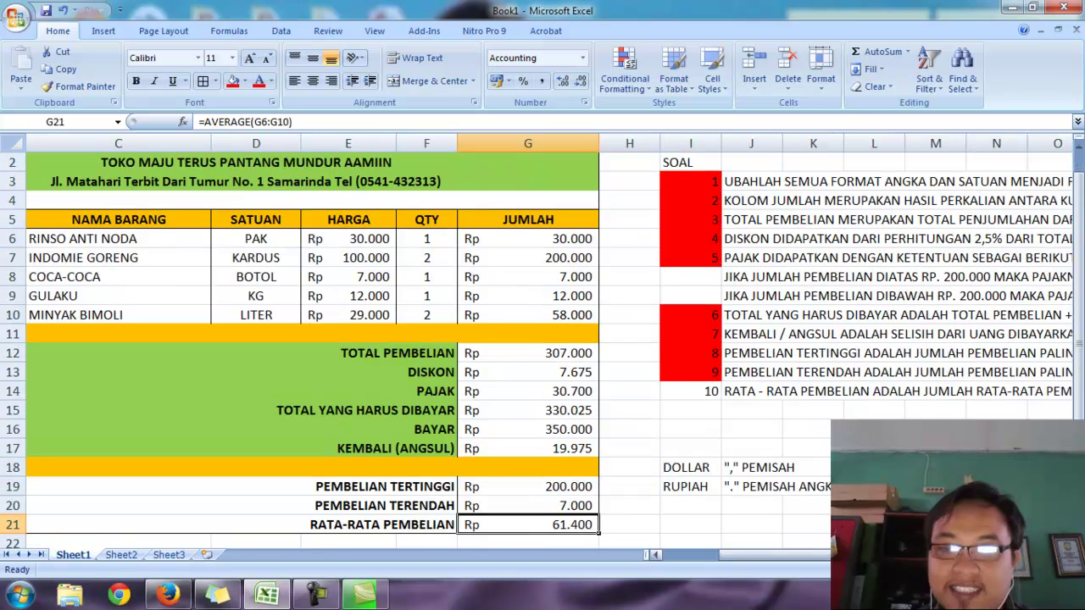
pyautogui.moveTo(819, 555); pyautogui.dragTo(758, 554)
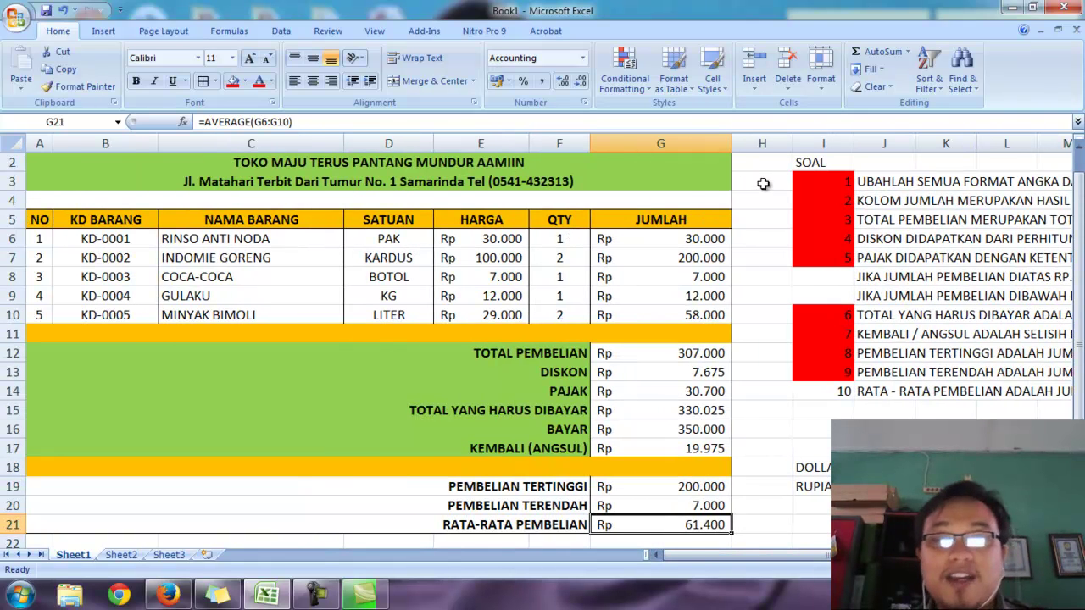
pyautogui.click(830, 390)
pyautogui.click(234, 82)
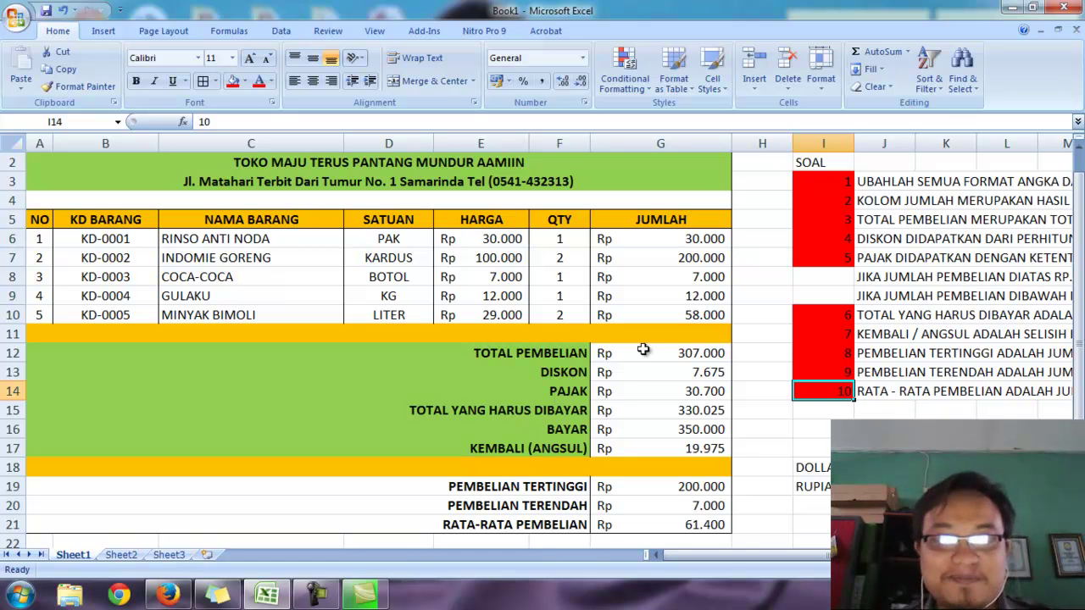
pyautogui.click(315, 594)
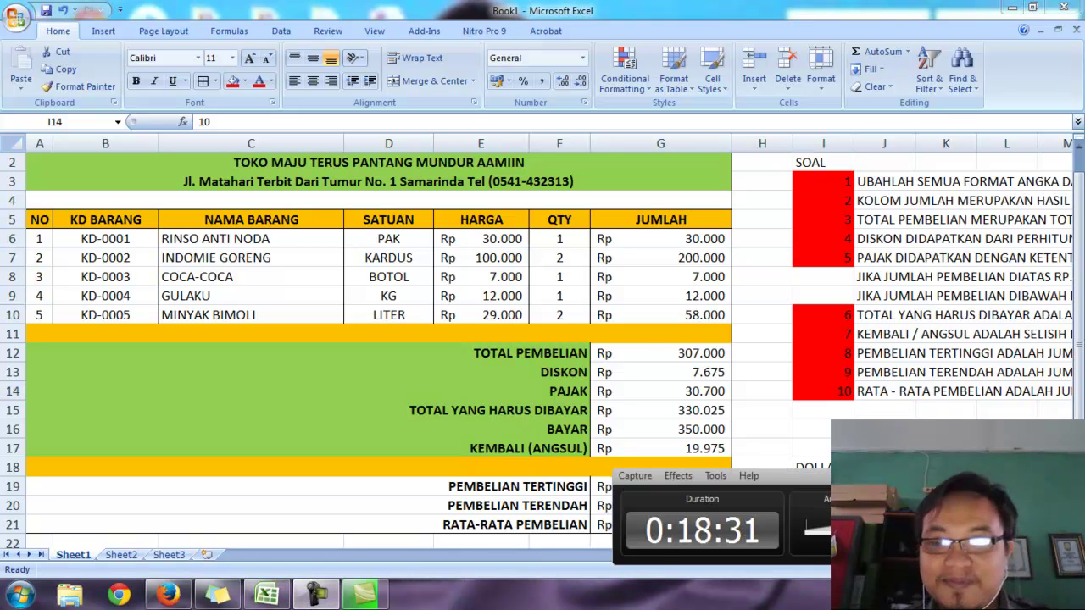